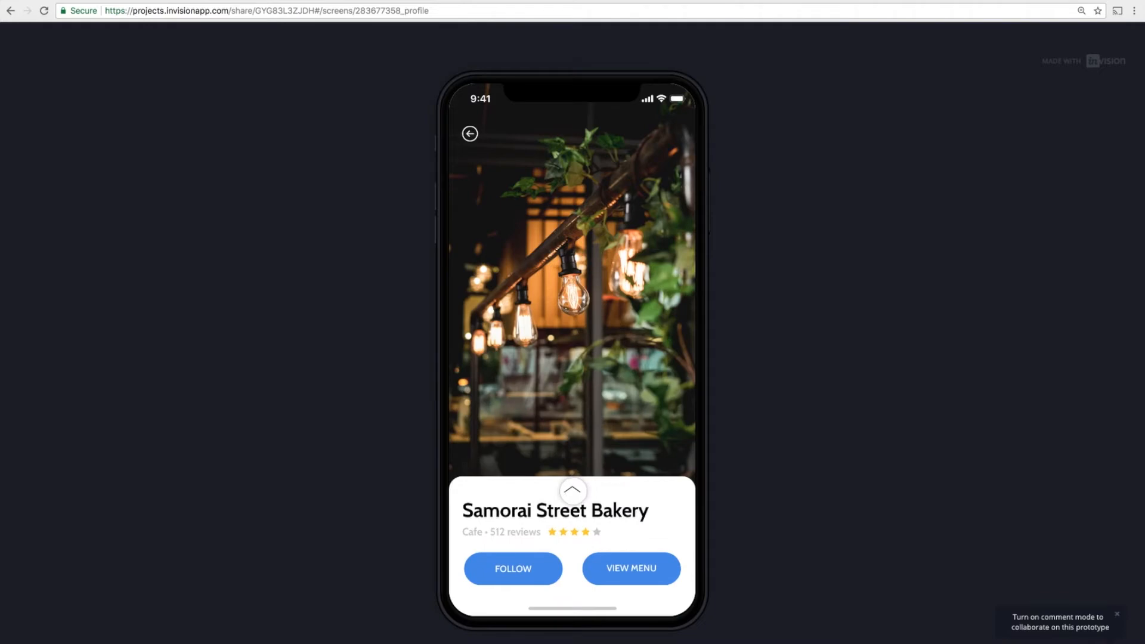
# Expand and collapse the Samorai Street Bakery detail panel in the prototype to examine its interaction
pyautogui.click(573, 491)
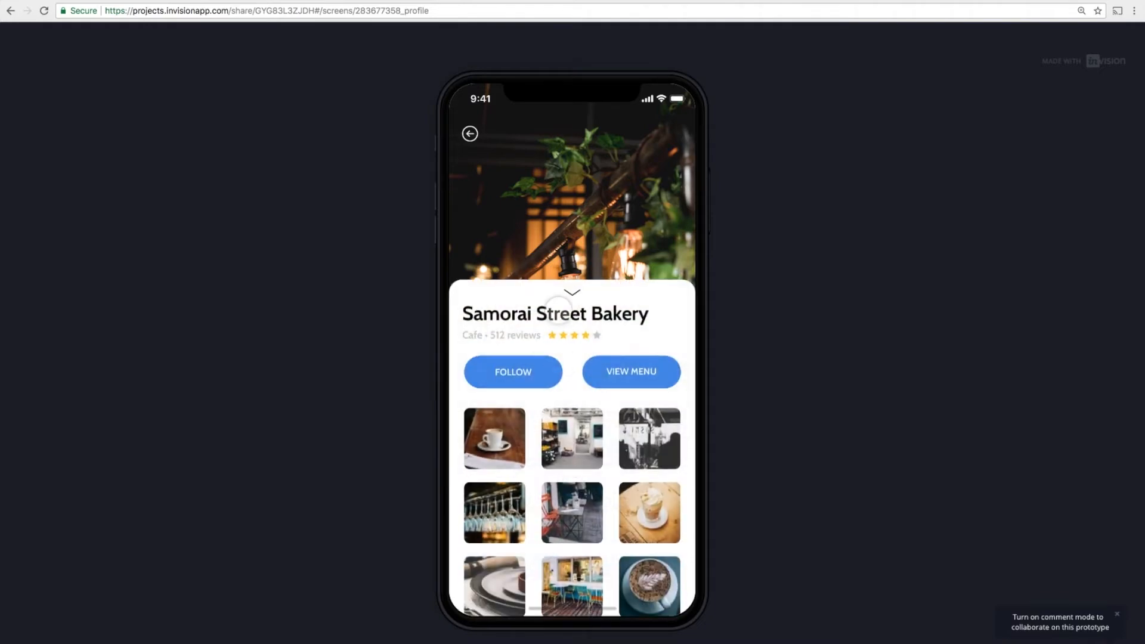
pyautogui.click(573, 292)
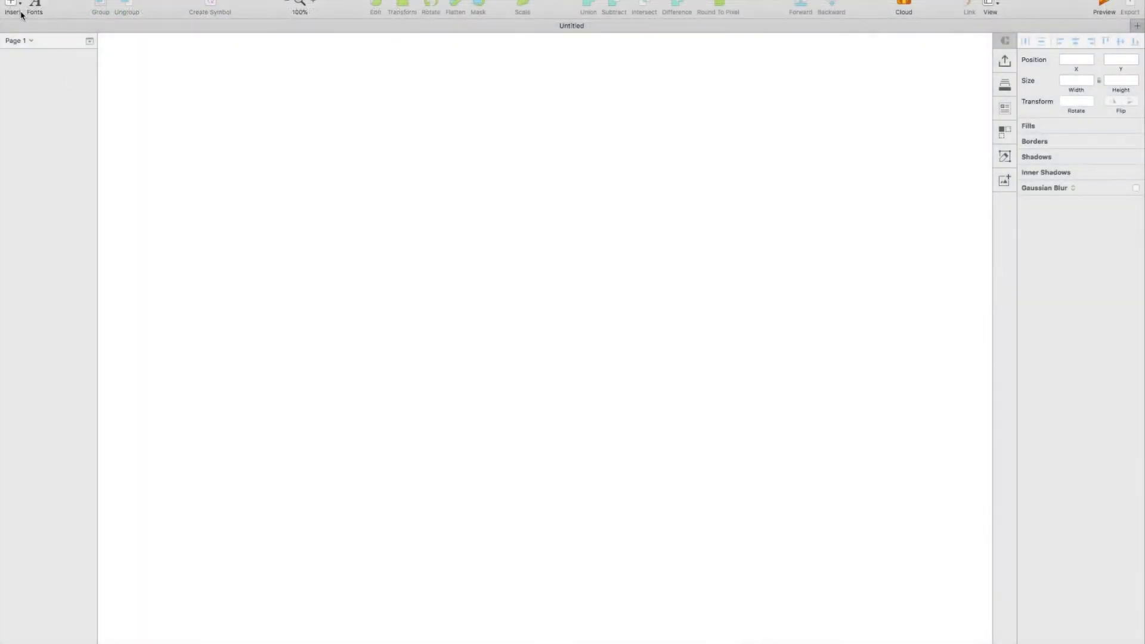
# Switch to Sketch and add an iPhone X artboard (375 × 812) to the empty page
pyautogui.click(10, 3)
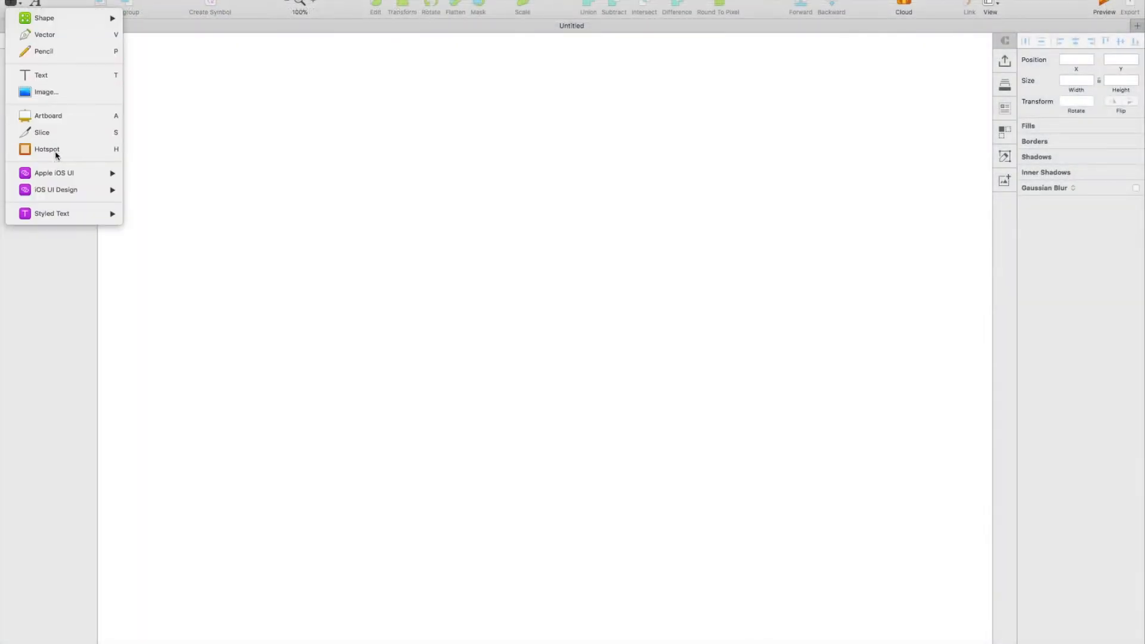
pyautogui.click(58, 117)
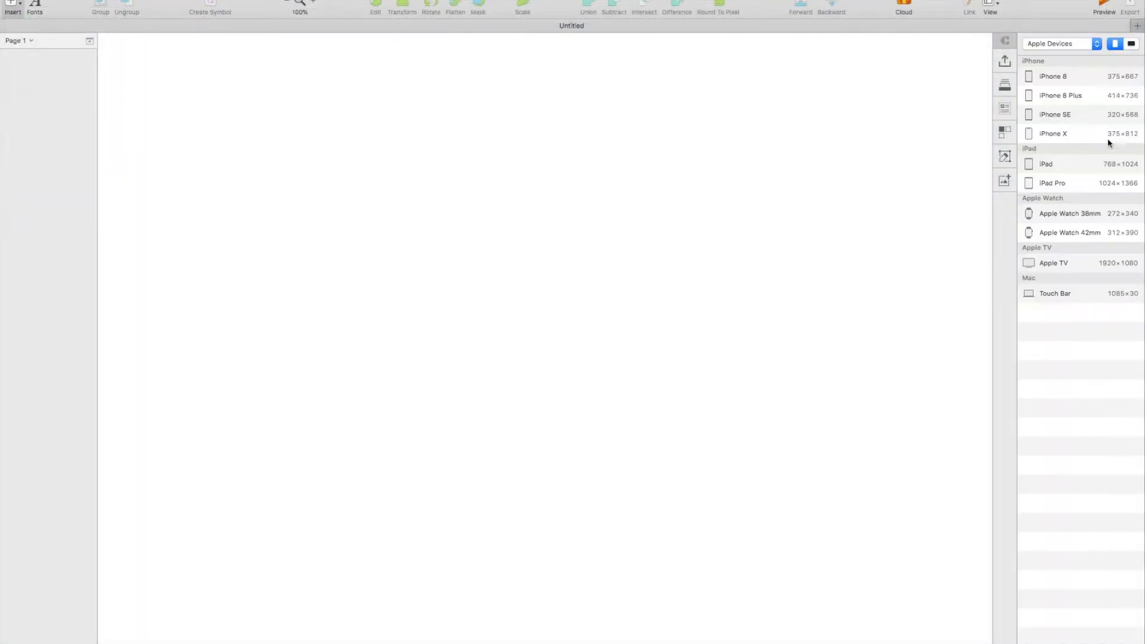
pyautogui.click(1103, 135)
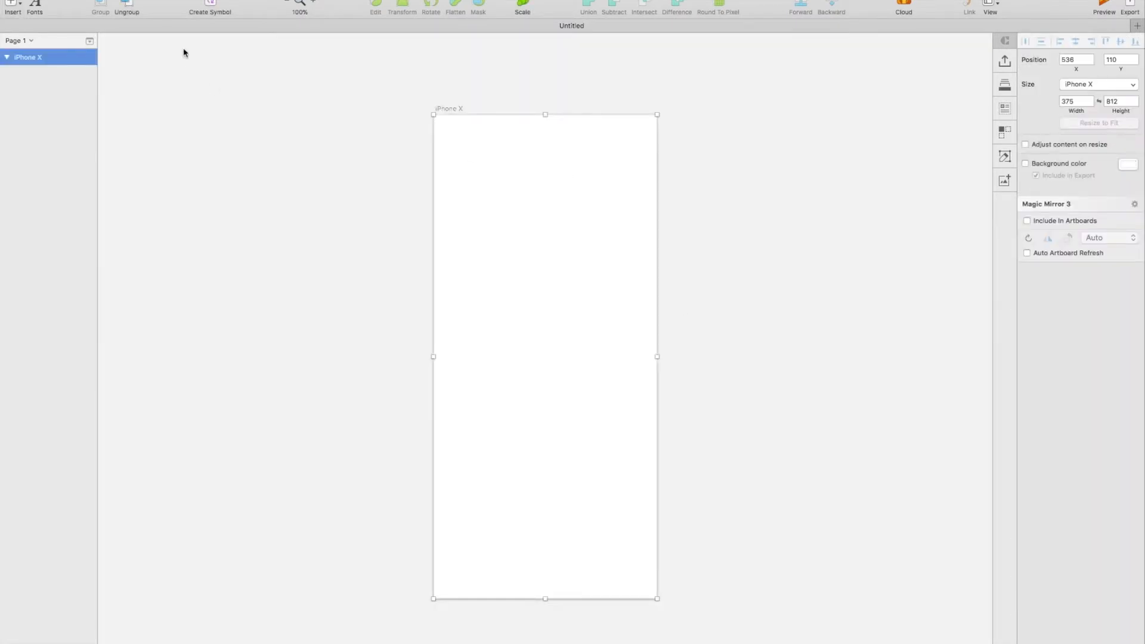
# Insert the On Dark variant of the Apple iOS UI iPhone X status bar symbol along the artboard's top edge
pyautogui.click(14, 4)
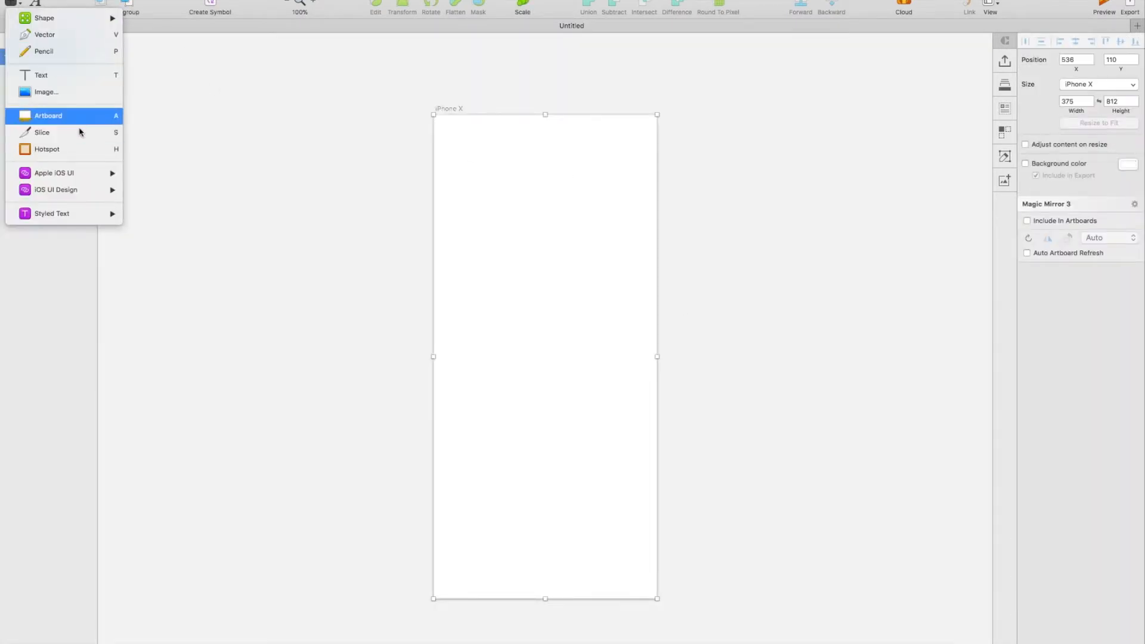
pyautogui.moveTo(71, 173)
pyautogui.moveTo(150, 176)
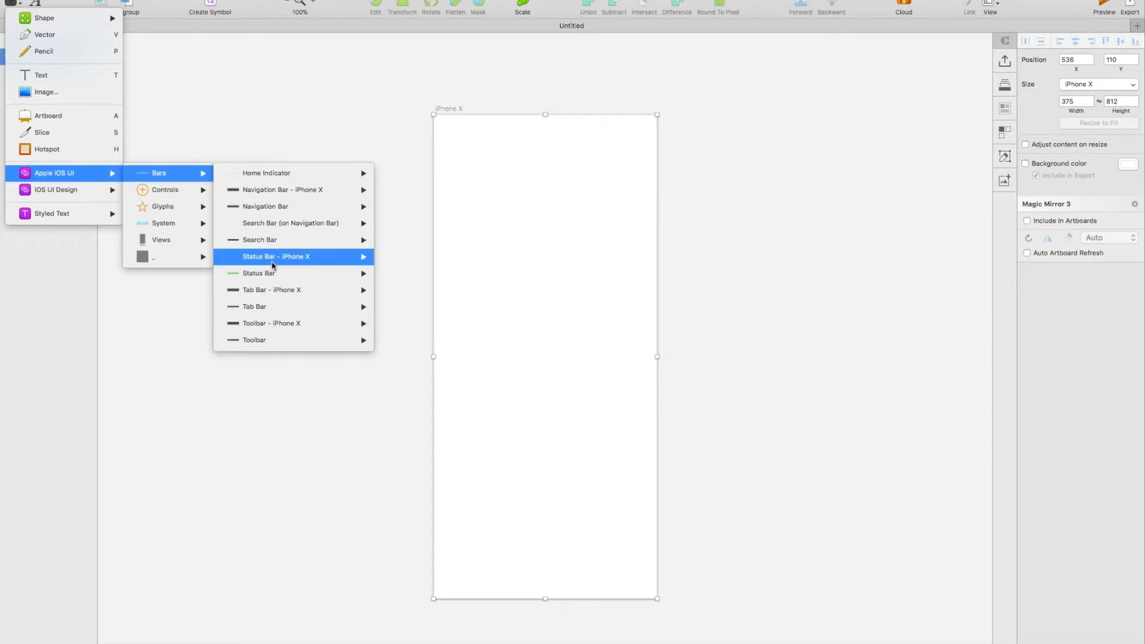
pyautogui.moveTo(273, 261)
pyautogui.click(412, 258)
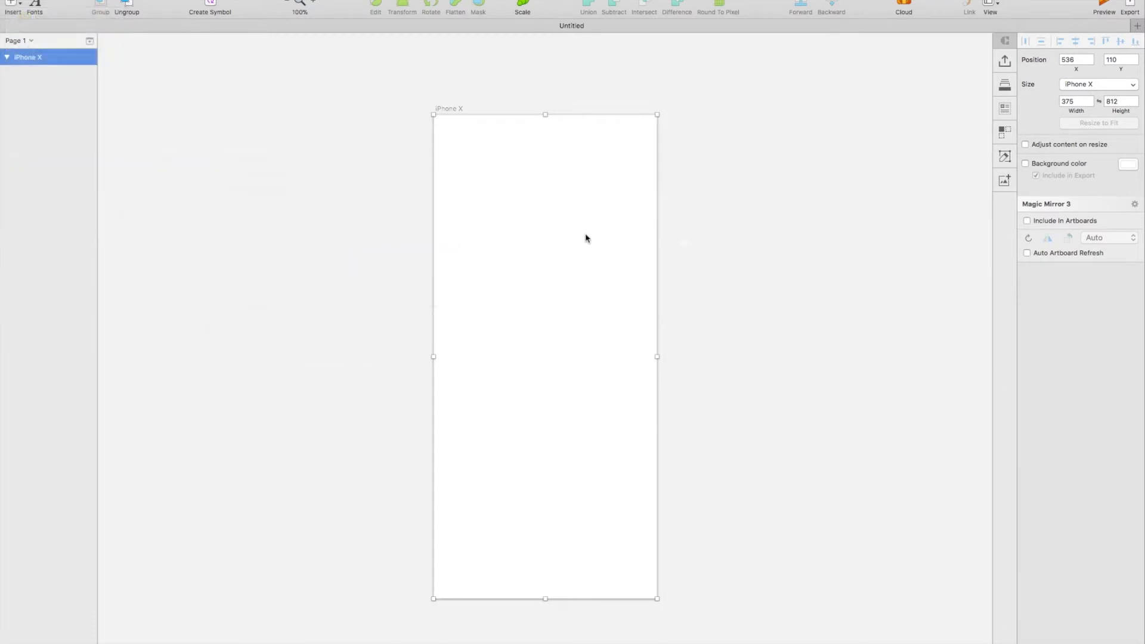
pyautogui.click(457, 159)
pyautogui.moveTo(458, 158); pyautogui.dragTo(457, 124)
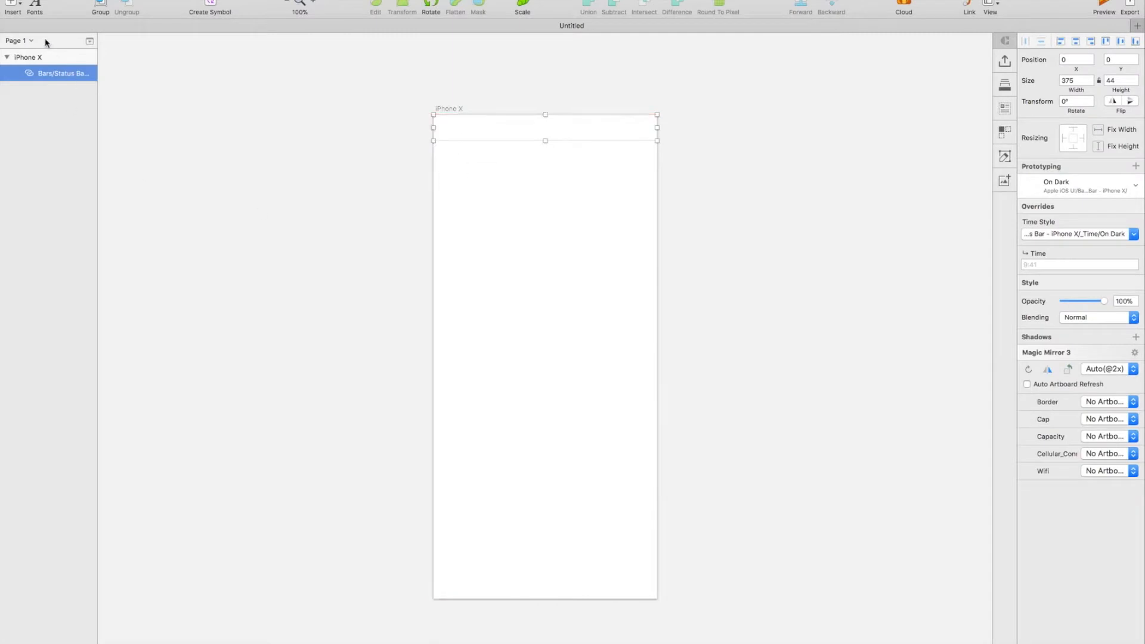
# Insert the On Light home indicator symbol and align it centred at the artboard's bottom edge
pyautogui.click(10, 3)
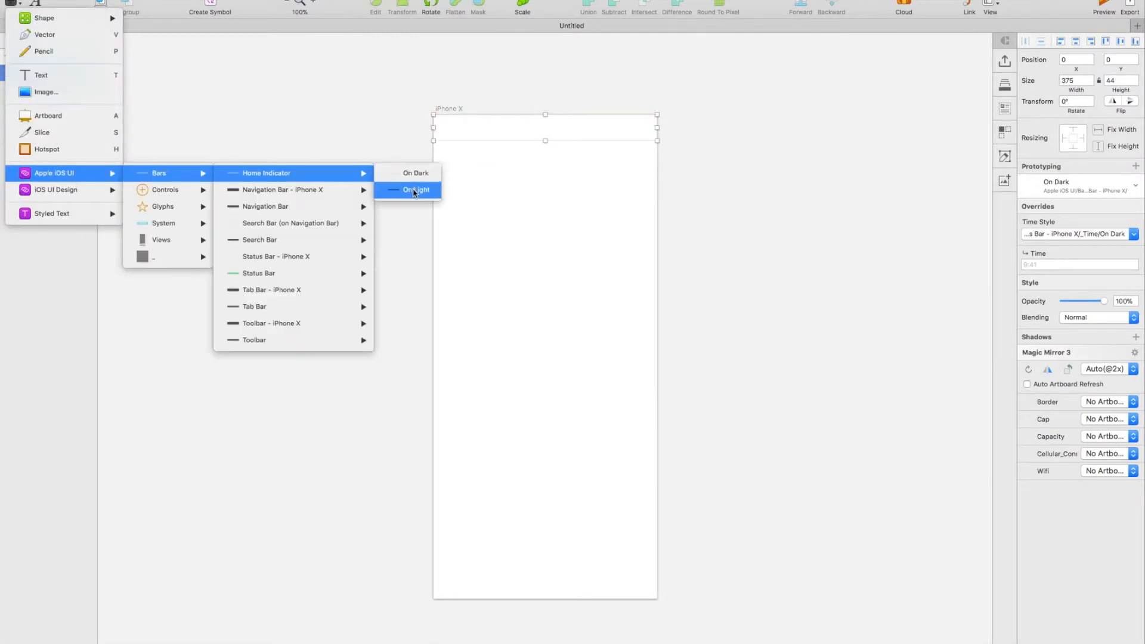
pyautogui.click(410, 188)
pyautogui.click(545, 570)
pyautogui.moveTo(542, 573); pyautogui.dragTo(544, 595)
# Detach the home indicator from its symbol and set its bar's opacity to 30%
pyautogui.rightClick(549, 598)
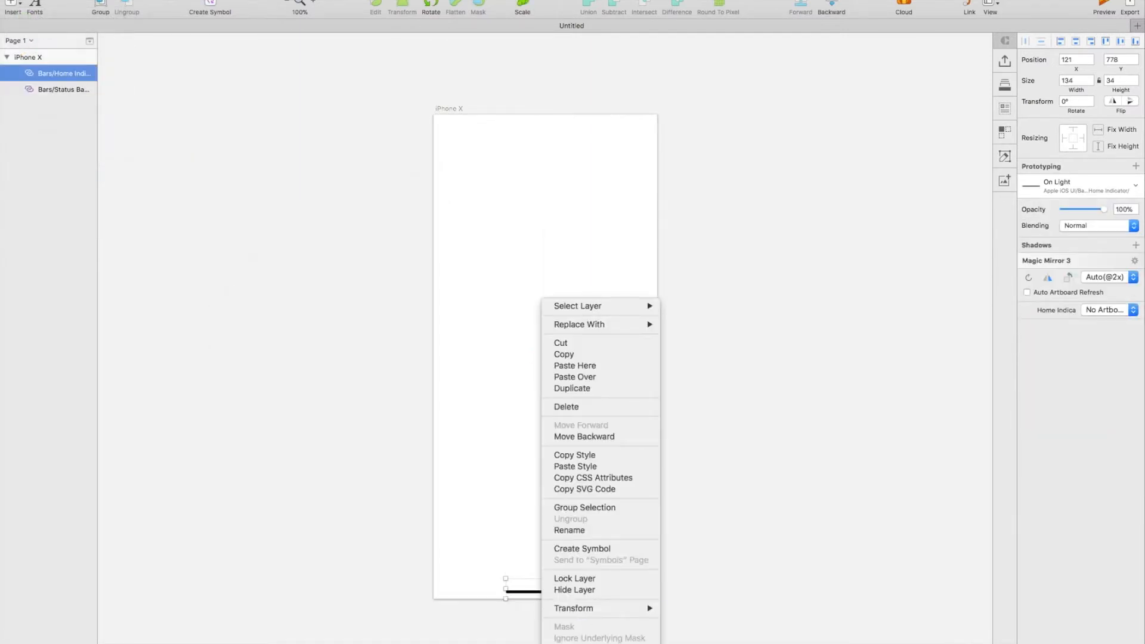
pyautogui.click(582, 642)
pyautogui.doubleClick(573, 592)
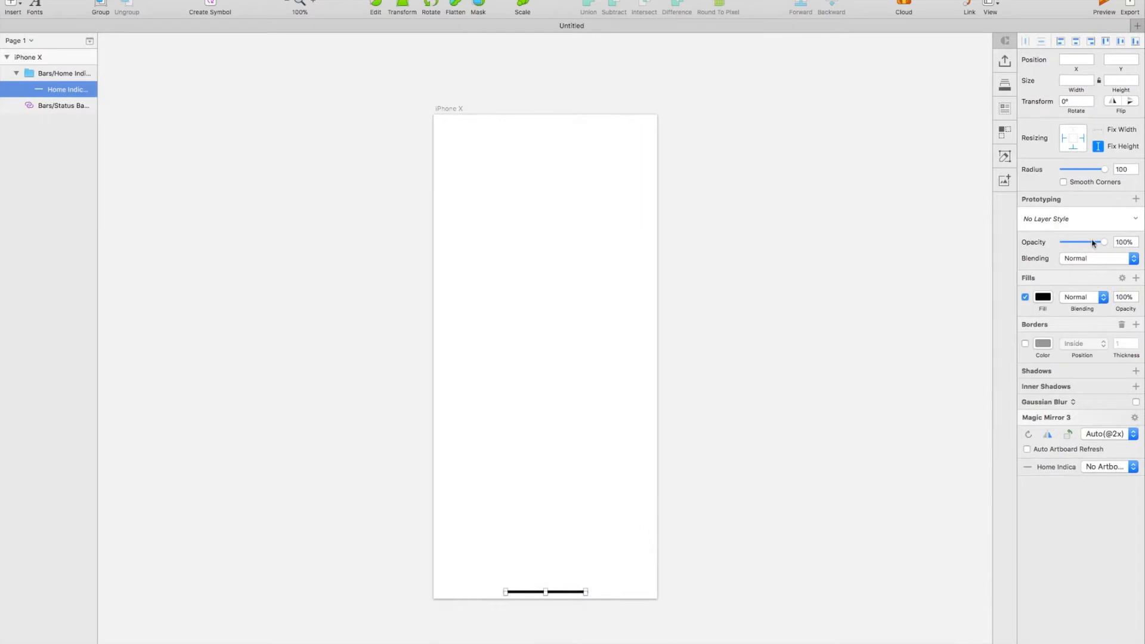
pyautogui.write('3')
pyautogui.press('Return')
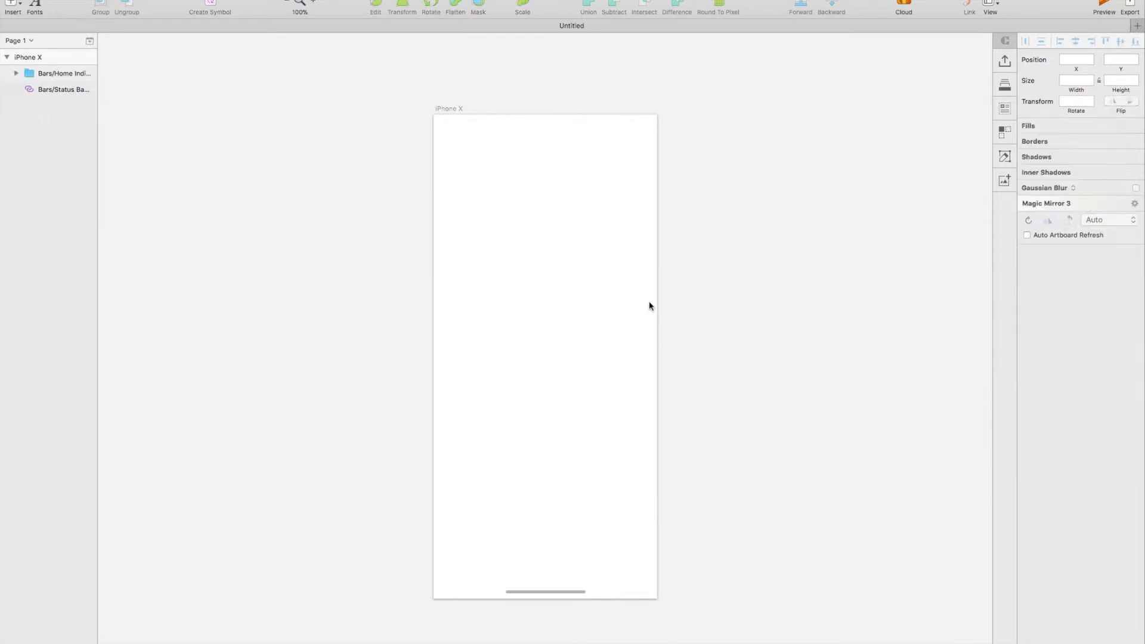
# Paste the café lights photo as the artboard's full background and place it beneath the status bar and home indicator layers
pyautogui.press('super+v')
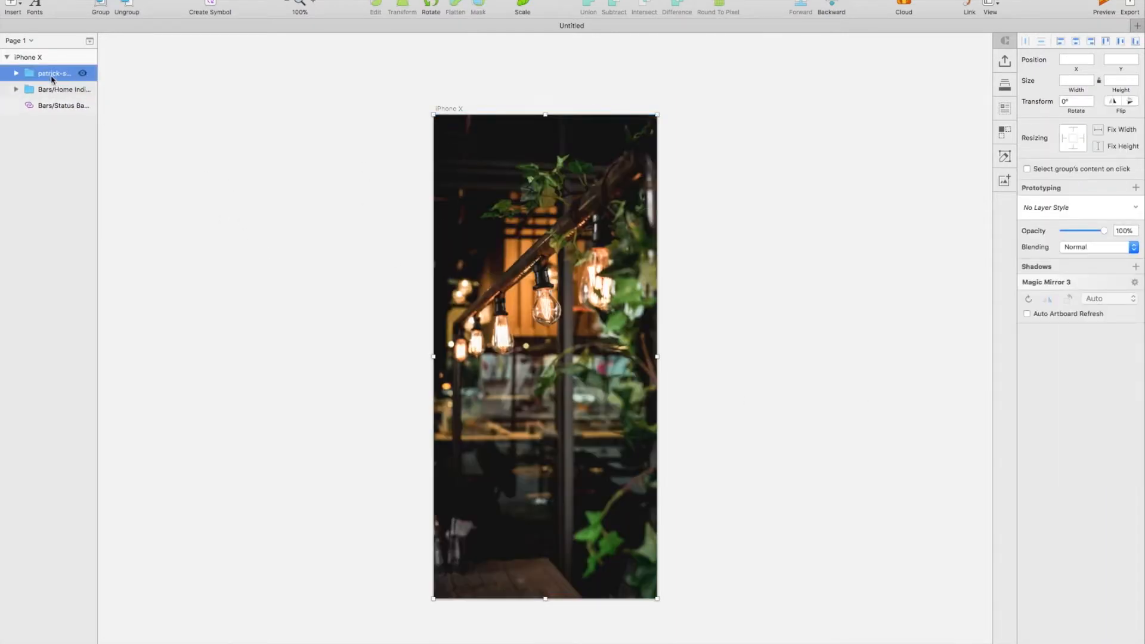
pyautogui.moveTo(49, 106); pyautogui.dragTo(49, 114)
pyautogui.press('ctrl+alt+super+Down')
pyautogui.scroll(3, 277, 120)
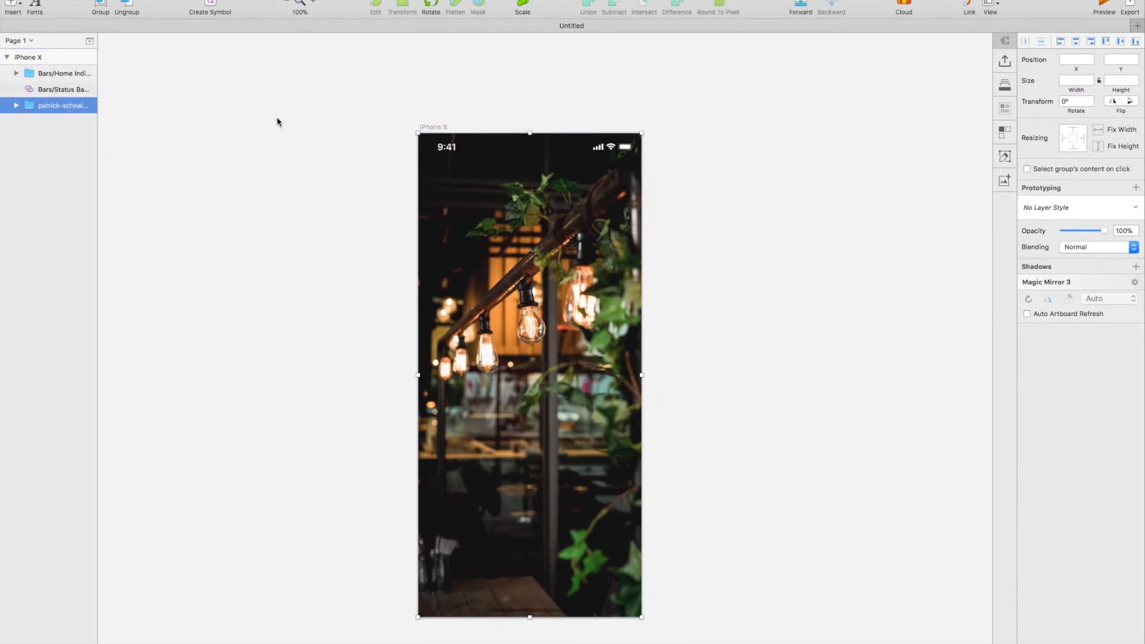
pyautogui.click(277, 122)
# Draw a rounded rectangle about 375 × 240 across the artboard's lower part, starting at about Y 596
pyautogui.click(13, 6)
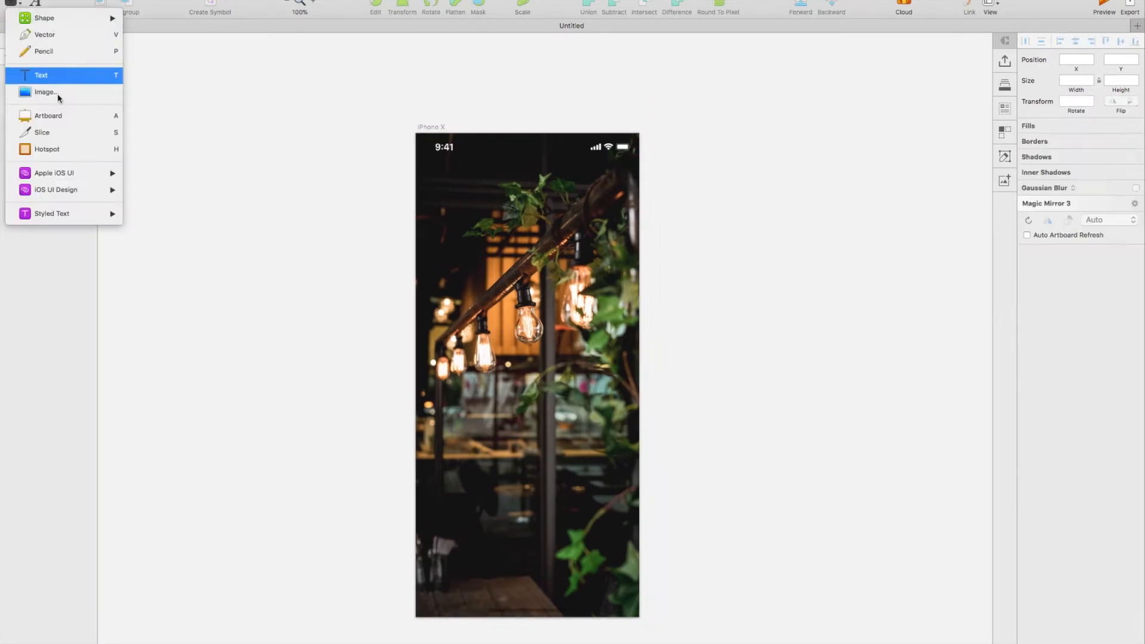
pyautogui.moveTo(63, 21)
pyautogui.click(171, 85)
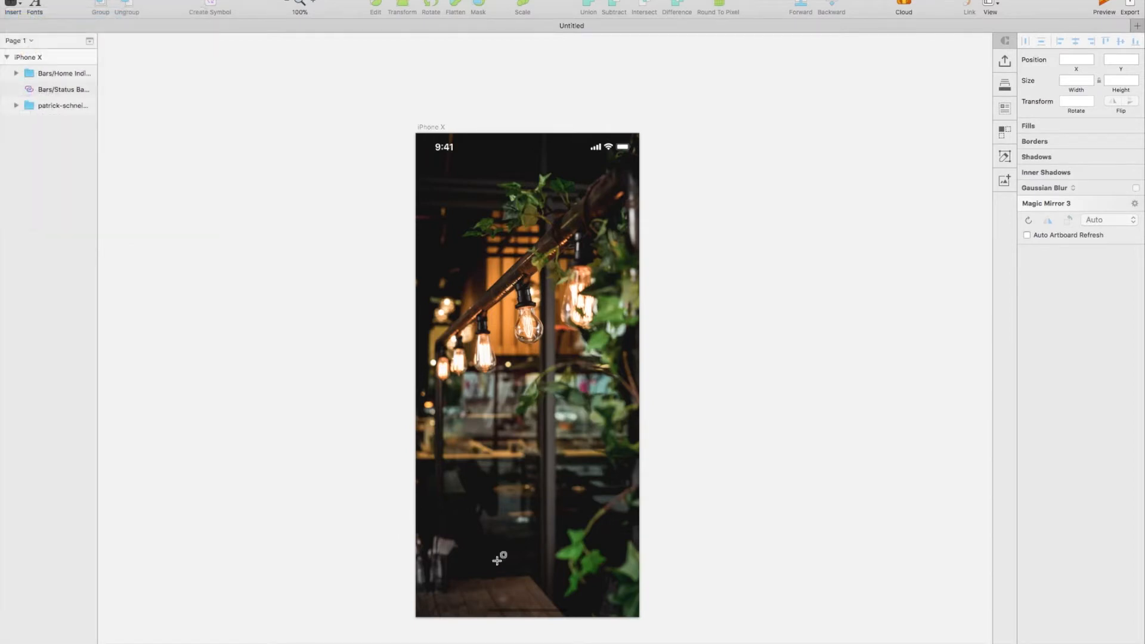
pyautogui.moveTo(417, 631); pyautogui.dragTo(642, 489)
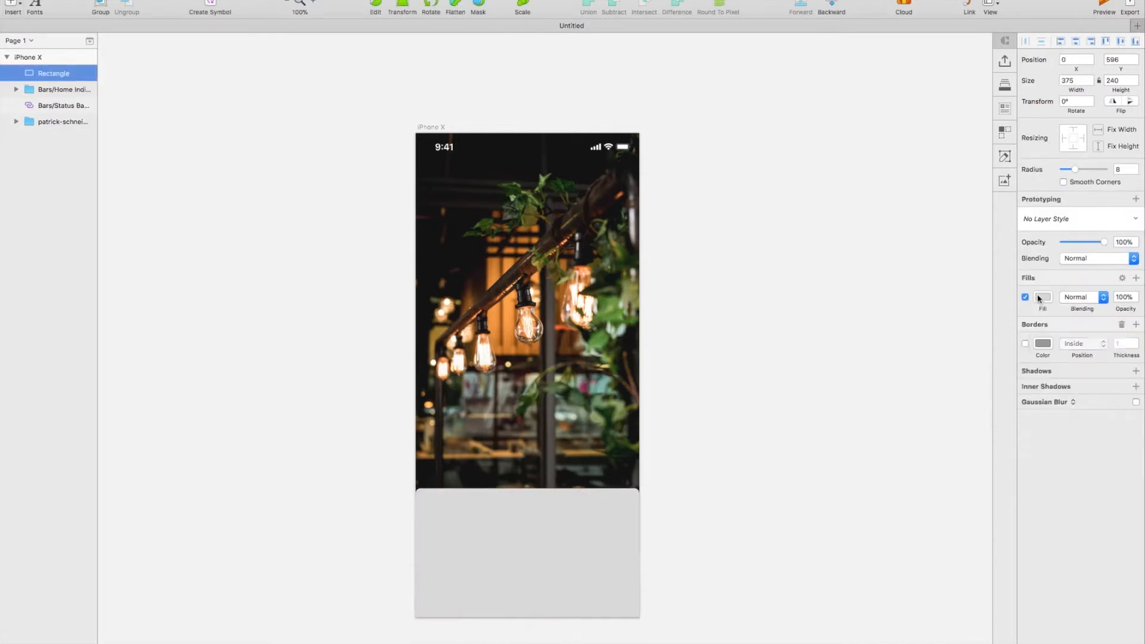
# Set the rounded rectangle's fill to white (FFFFFF) and its corner radius to 20
pyautogui.click(1042, 297)
pyautogui.moveTo(1048, 370); pyautogui.dragTo(981, 288)
pyautogui.click(1125, 171)
pyautogui.write('20')
pyautogui.press('Return')
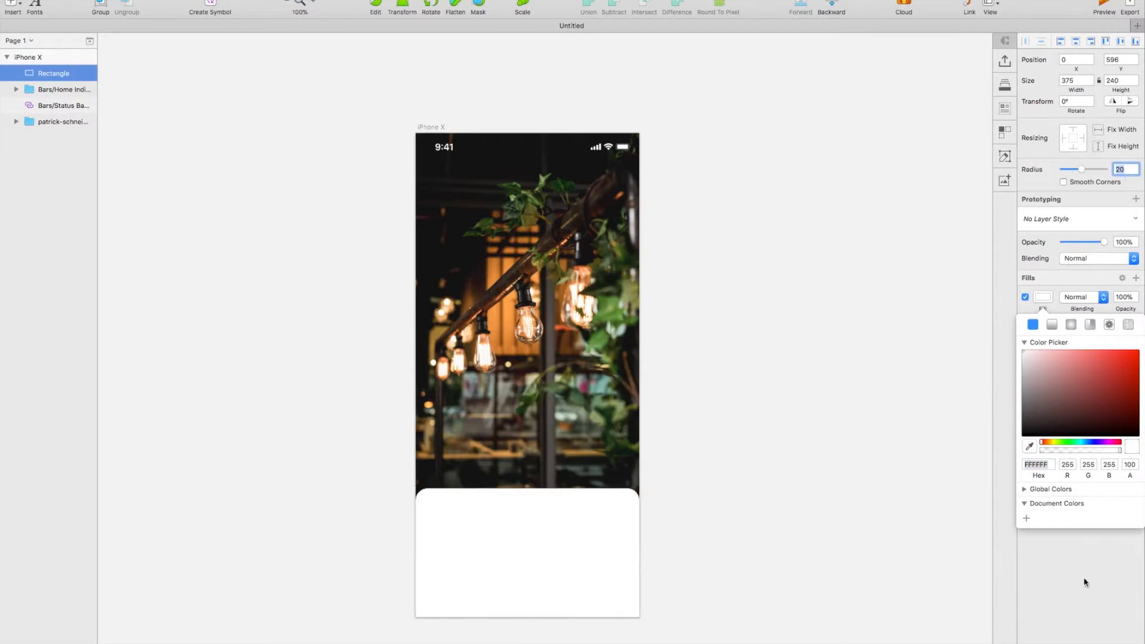
pyautogui.click(1087, 596)
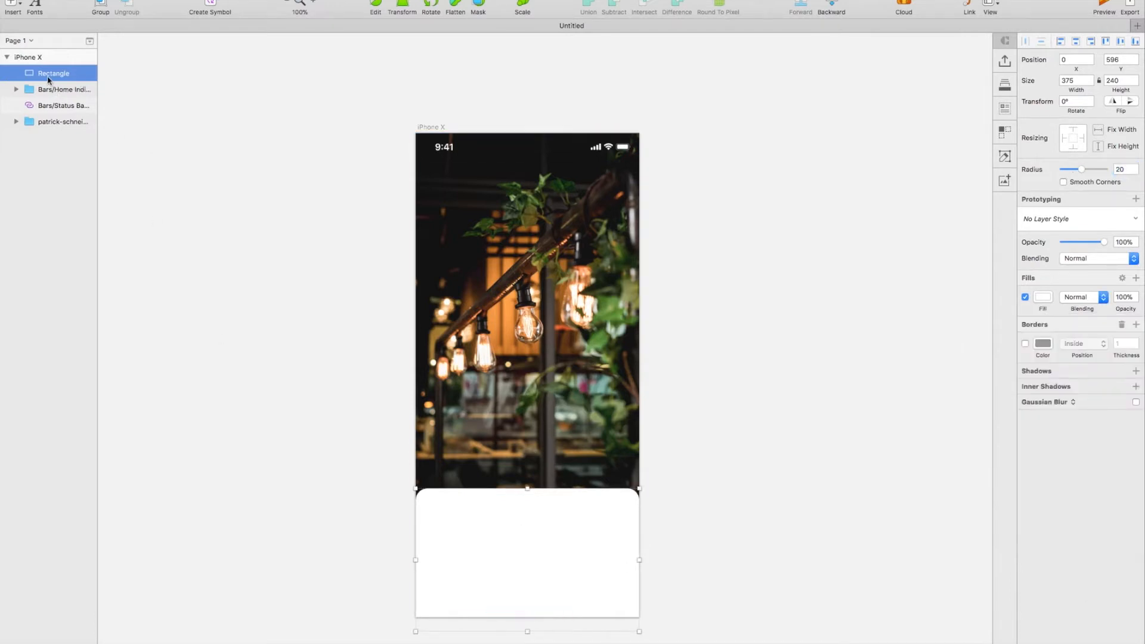
# Bring the home indicator above the white rectangle, and reshape the rectangle to a height of 329 starting at Y 648
pyautogui.click(45, 96)
pyautogui.moveTo(45, 94); pyautogui.dragTo(54, 67)
pyautogui.click(575, 562)
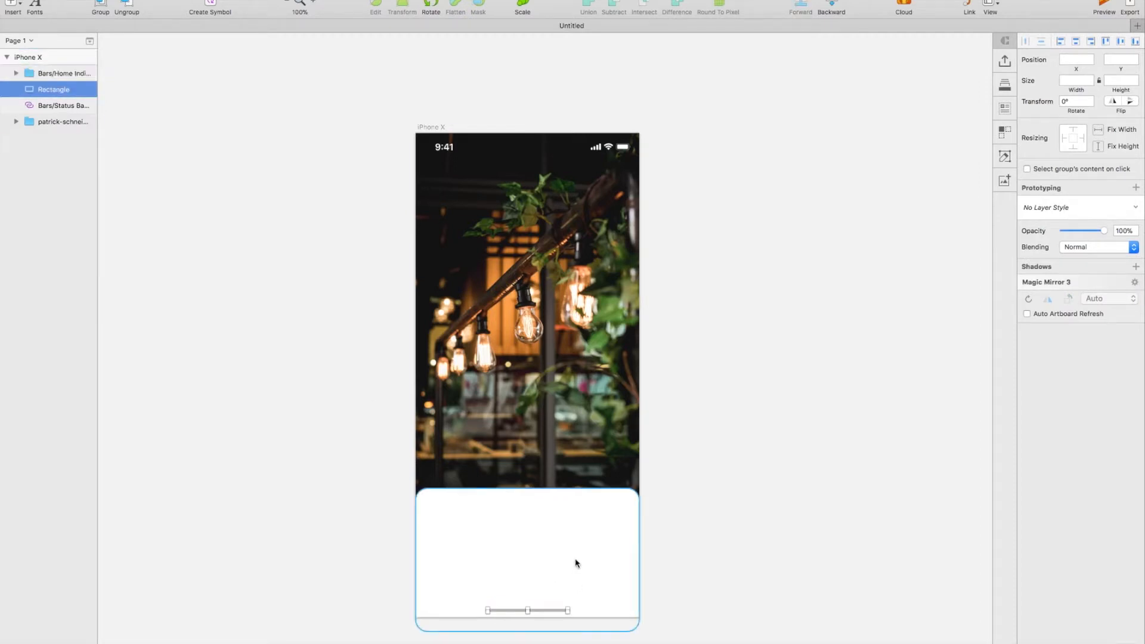
pyautogui.moveTo(567, 542); pyautogui.dragTo(568, 594)
pyautogui.moveTo(528, 547); pyautogui.dragTo(529, 493)
pyautogui.moveTo(532, 552); pyautogui.dragTo(532, 572)
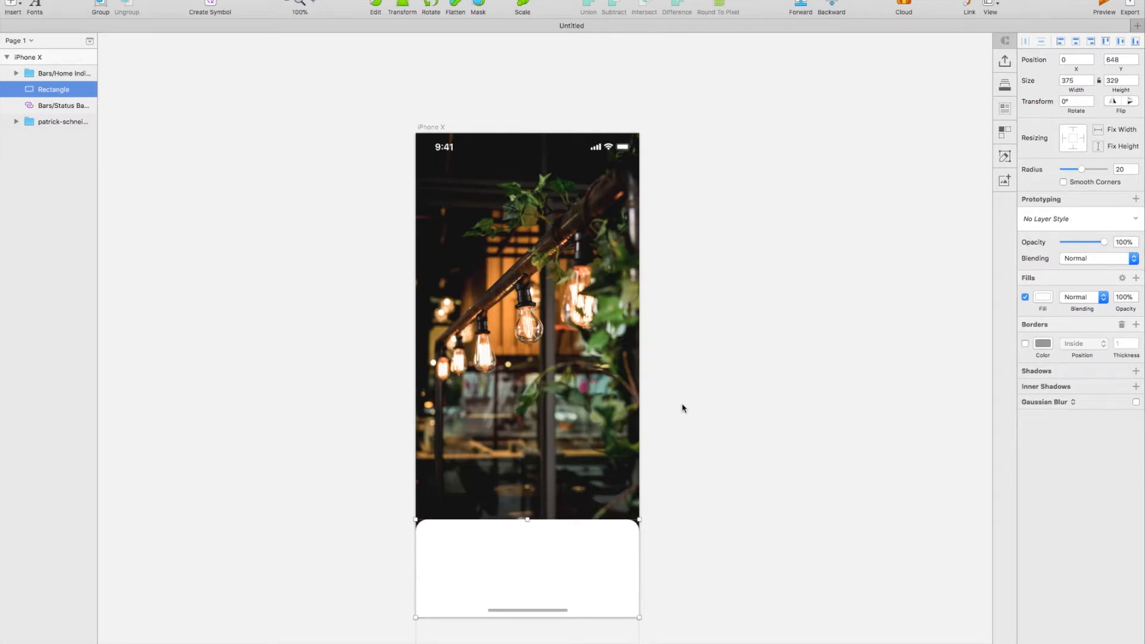
# Add a text layer reading "Samorai Street Bakery" on the upper part of the white panel
pyautogui.scroll(-3, 709, 473)
pyautogui.hscroll(-3, 709, 473)
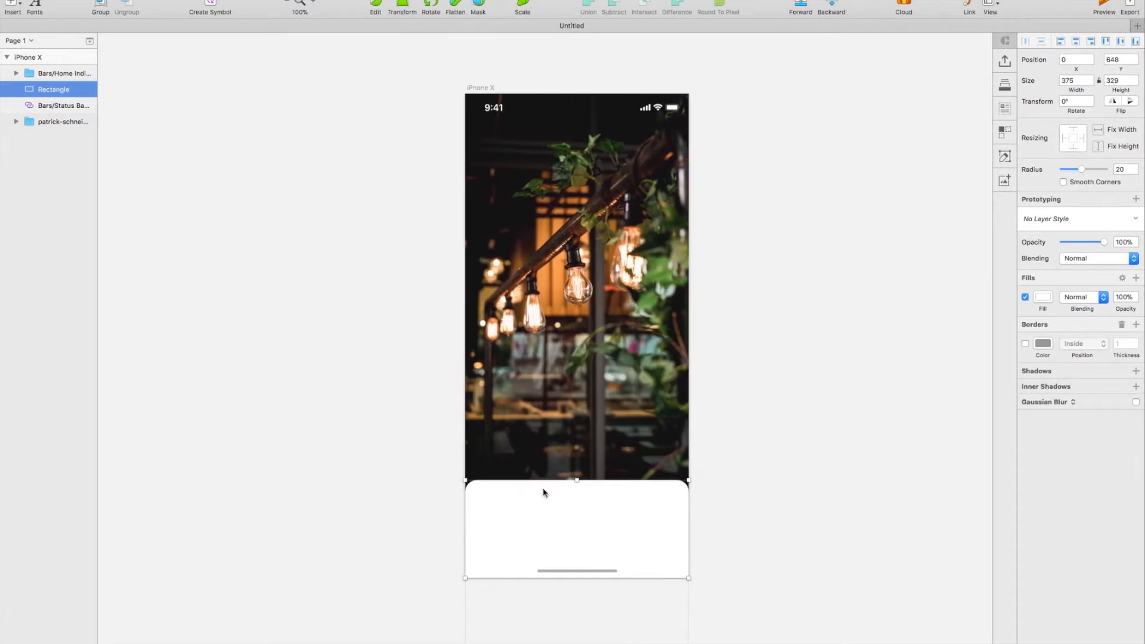
pyautogui.click(364, 473)
pyautogui.click(13, 4)
pyautogui.click(79, 75)
pyautogui.click(487, 500)
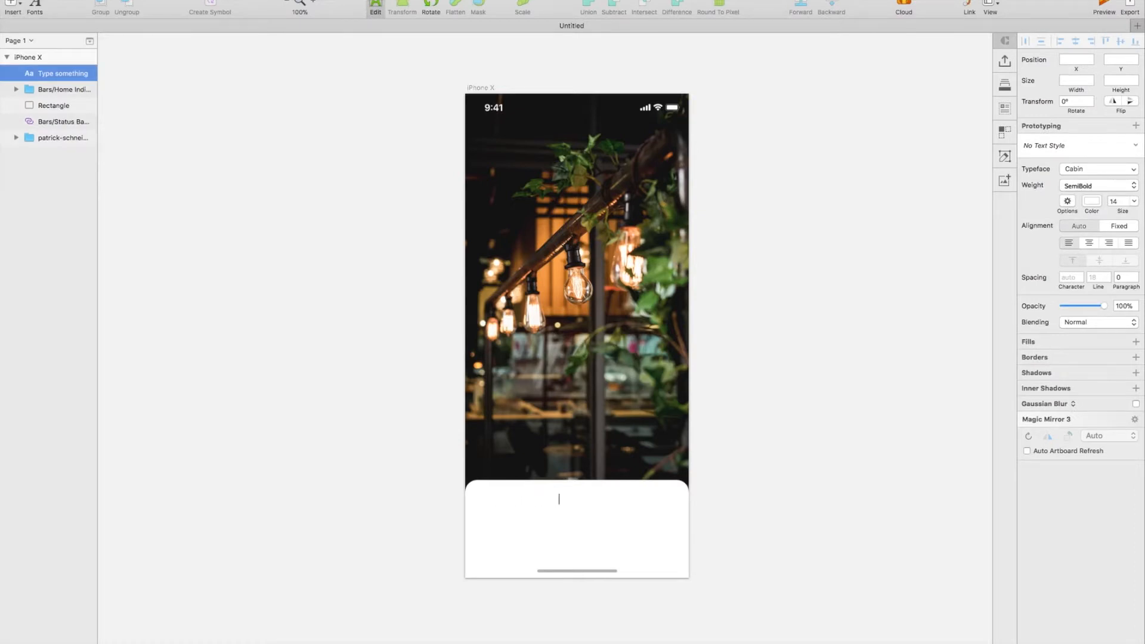
pyautogui.press('Escape')
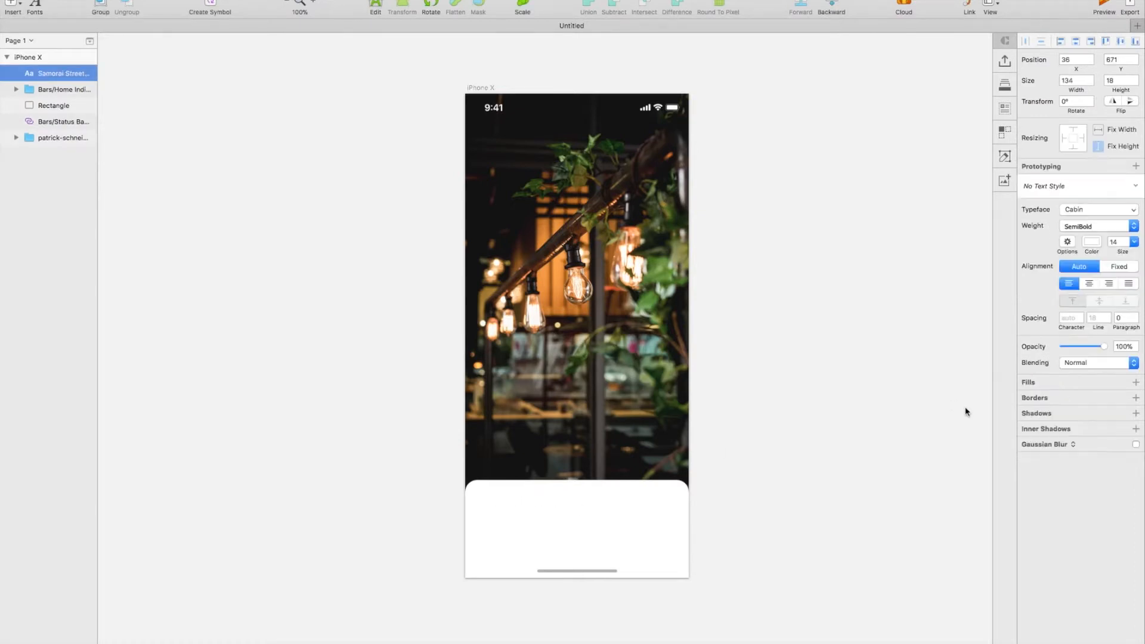
# Set the bakery title's text colour to black and its font size to 30
pyautogui.click(1092, 245)
pyautogui.moveTo(1065, 295); pyautogui.dragTo(987, 453)
pyautogui.click(1077, 519)
pyautogui.scroll(-2, 761, 519)
pyautogui.scroll(-1, 761, 518)
pyautogui.hscroll(2, 761, 519)
pyautogui.press('super+plus')
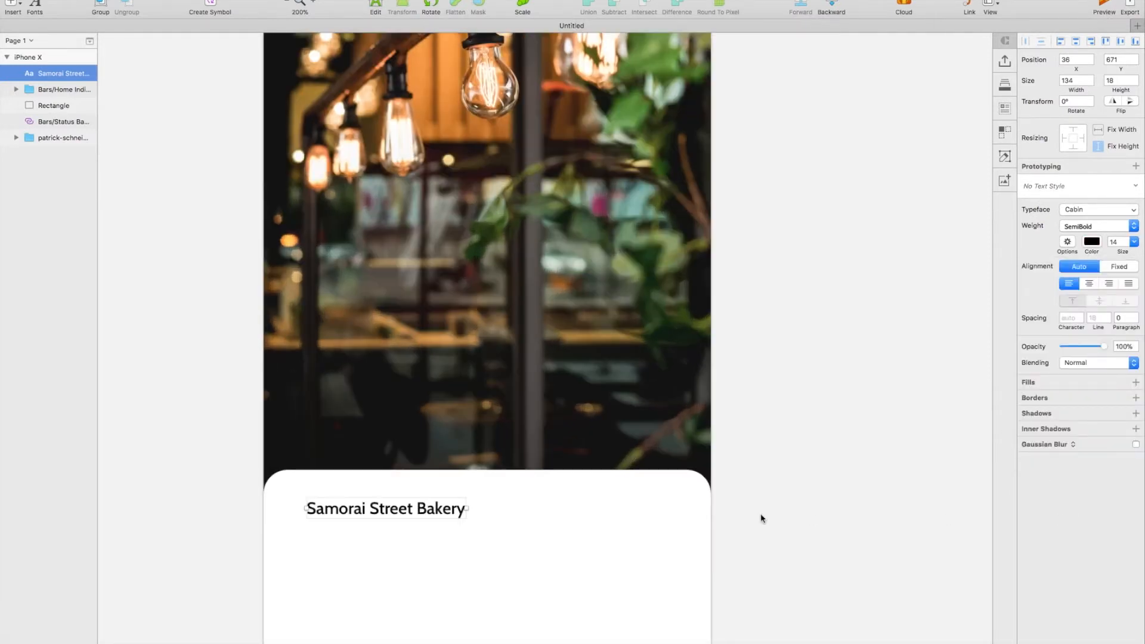
pyautogui.click(1124, 241)
pyautogui.press('Return')
# Set the title's weight to Bold and position it 20 px in from the white panel's left and top edges
pyautogui.scroll(-1, 633, 489)
pyautogui.hscroll(-1, 495, 473)
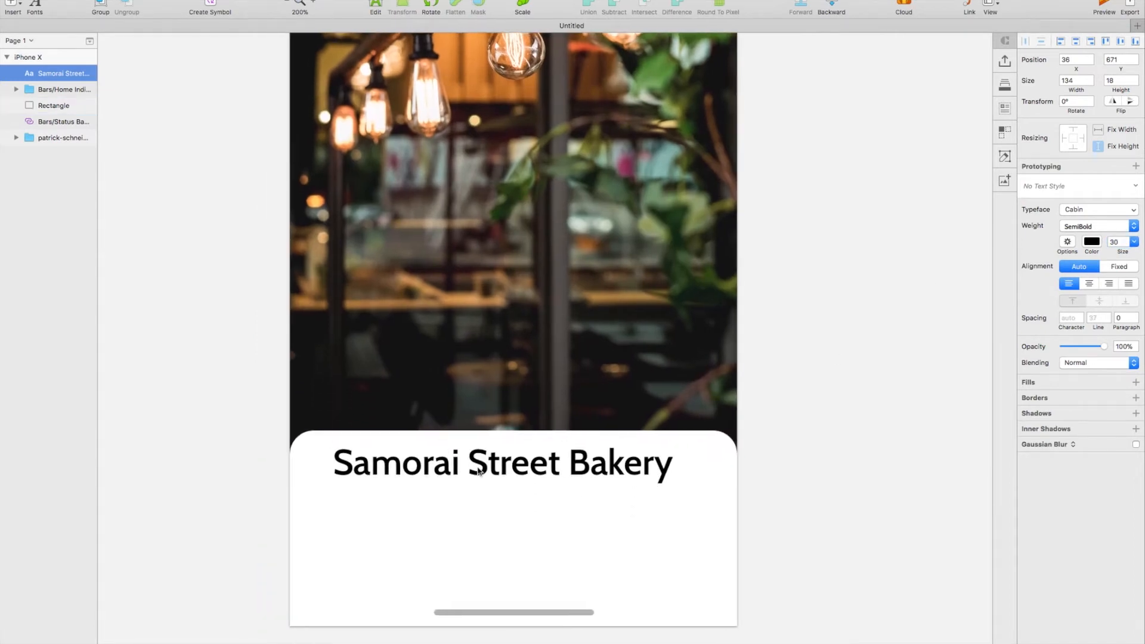
pyautogui.moveTo(425, 475); pyautogui.dragTo(383, 465)
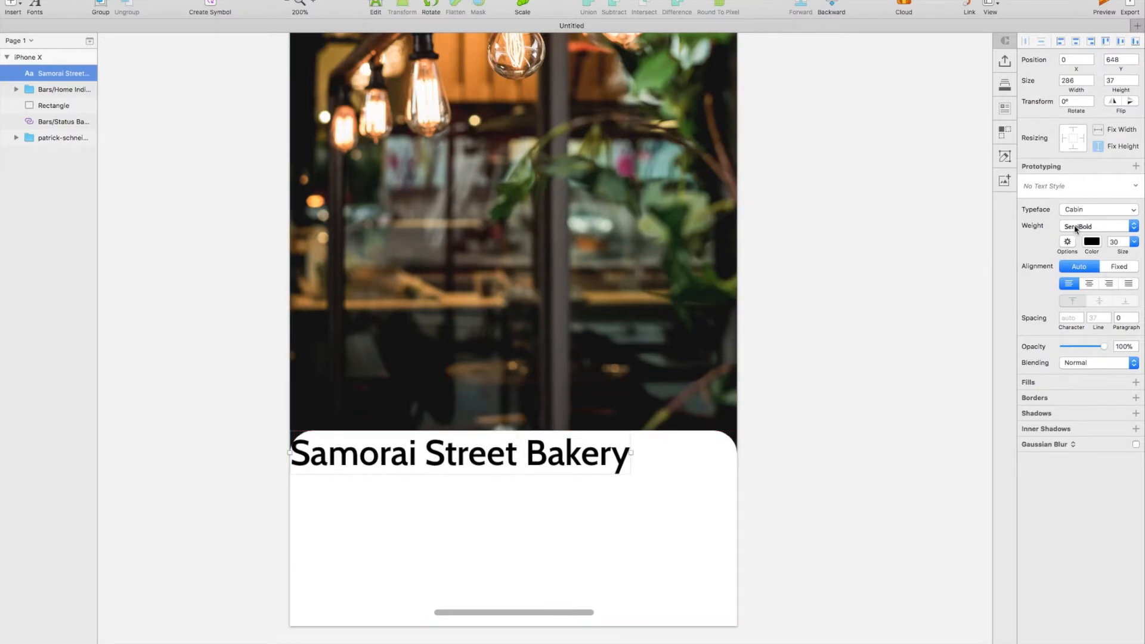
pyautogui.click(1077, 228)
pyautogui.click(1077, 252)
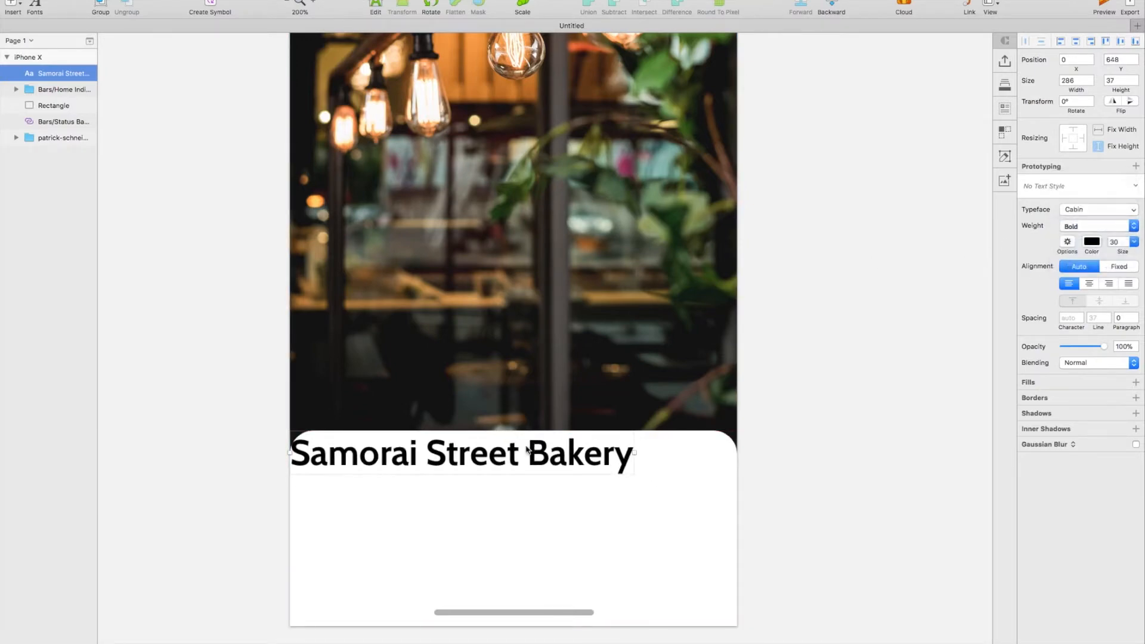
pyautogui.hotkey('shift', 'Down')
pyautogui.hotkey('shift', 'Right')
pyautogui.hotkey('shift', 'Right')
pyautogui.hotkey('shift', 'Down')
# Duplicate the title directly below itself and set the copy's font size to 15 and weight to SemiBold
pyautogui.scroll(-1, 527, 450)
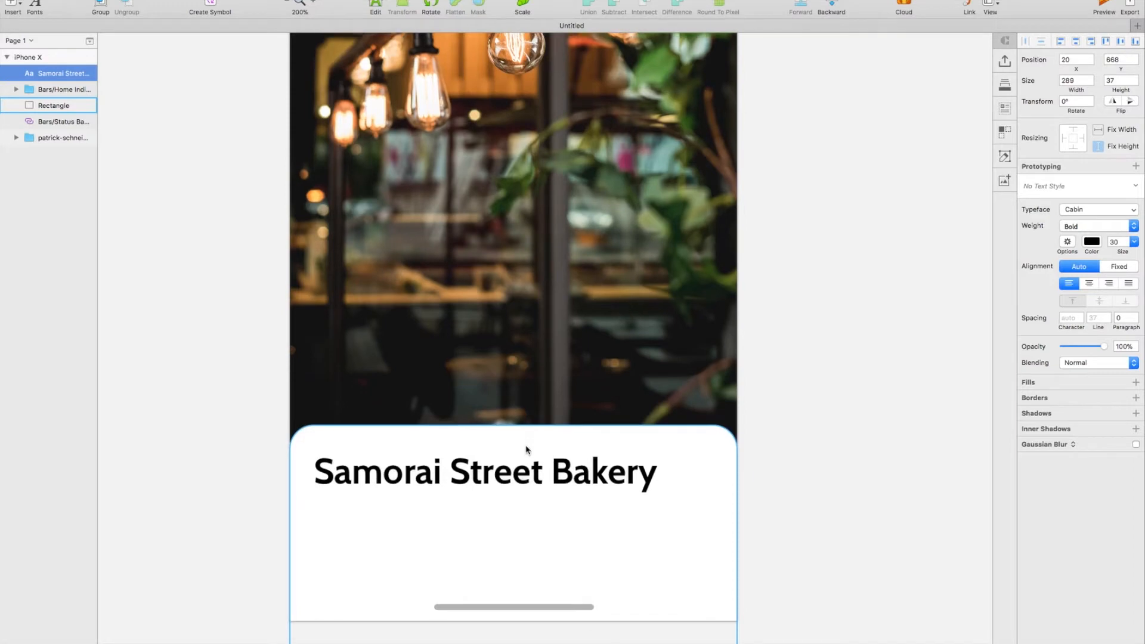
pyautogui.hscroll(-3, 516, 475)
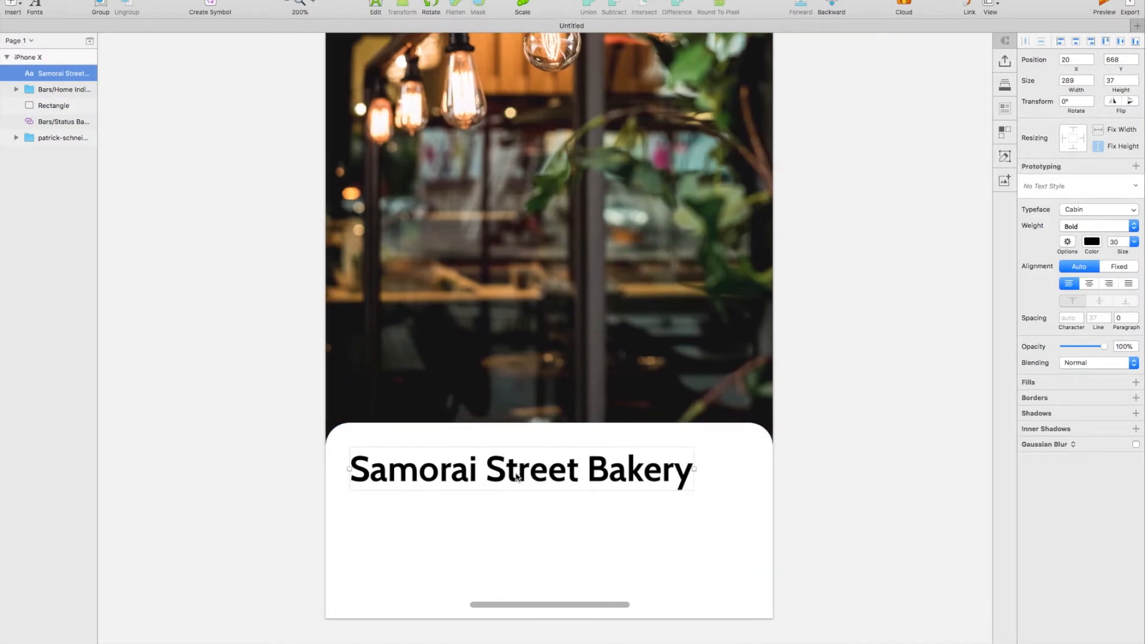
pyautogui.moveTo(480, 474); pyautogui.dragTo(479, 518)
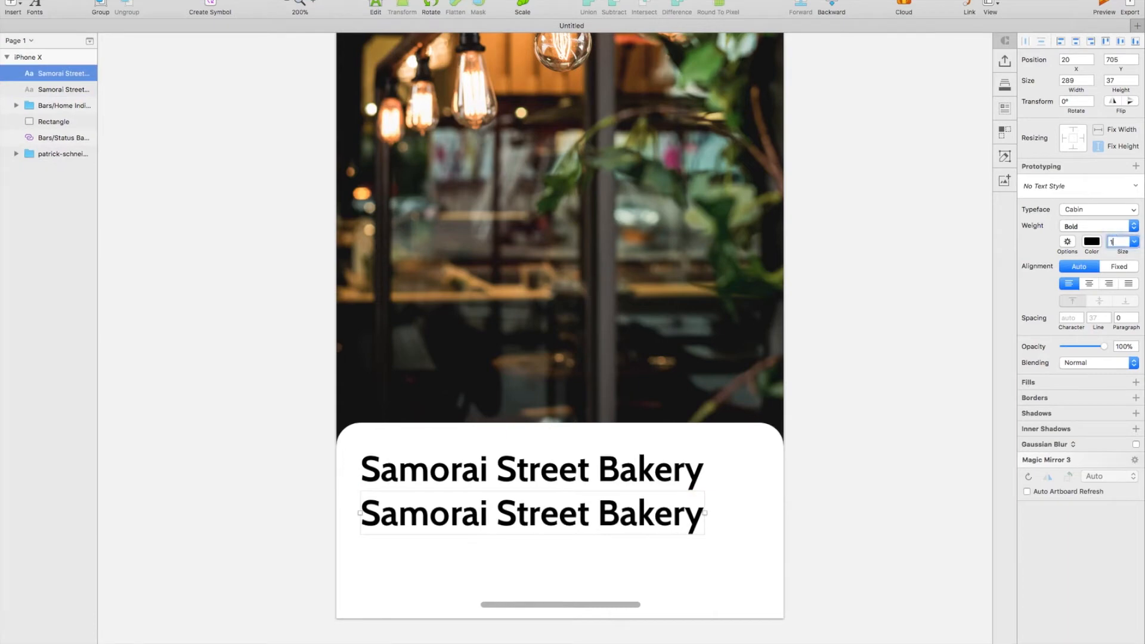
pyautogui.write('15')
pyautogui.press('Return')
pyautogui.click(1098, 226)
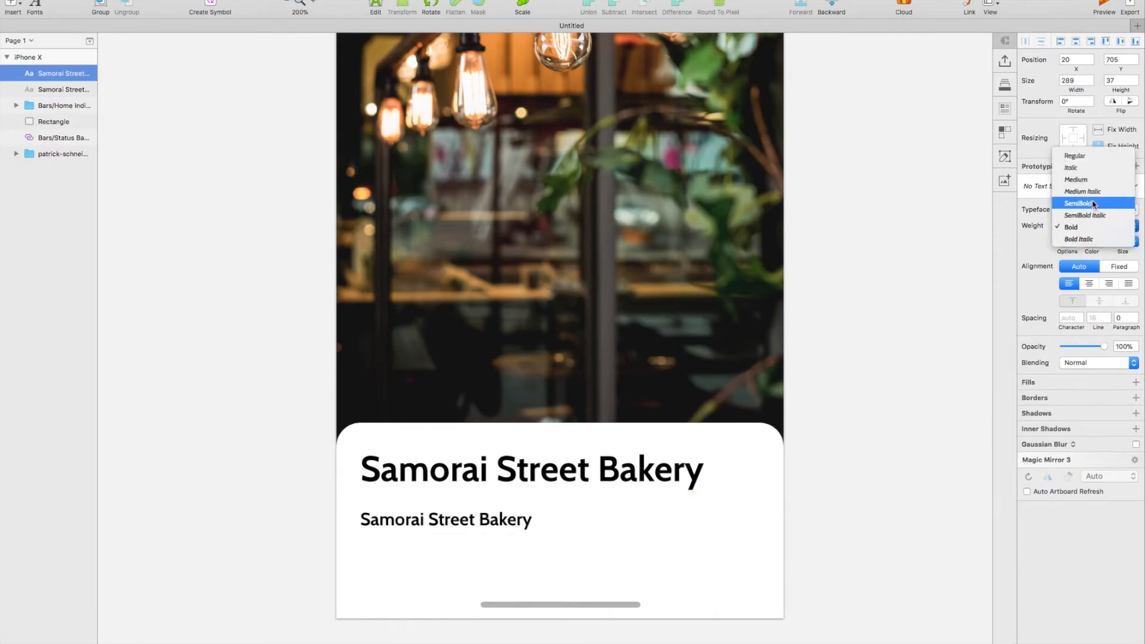
pyautogui.click(1095, 203)
pyautogui.click(1091, 241)
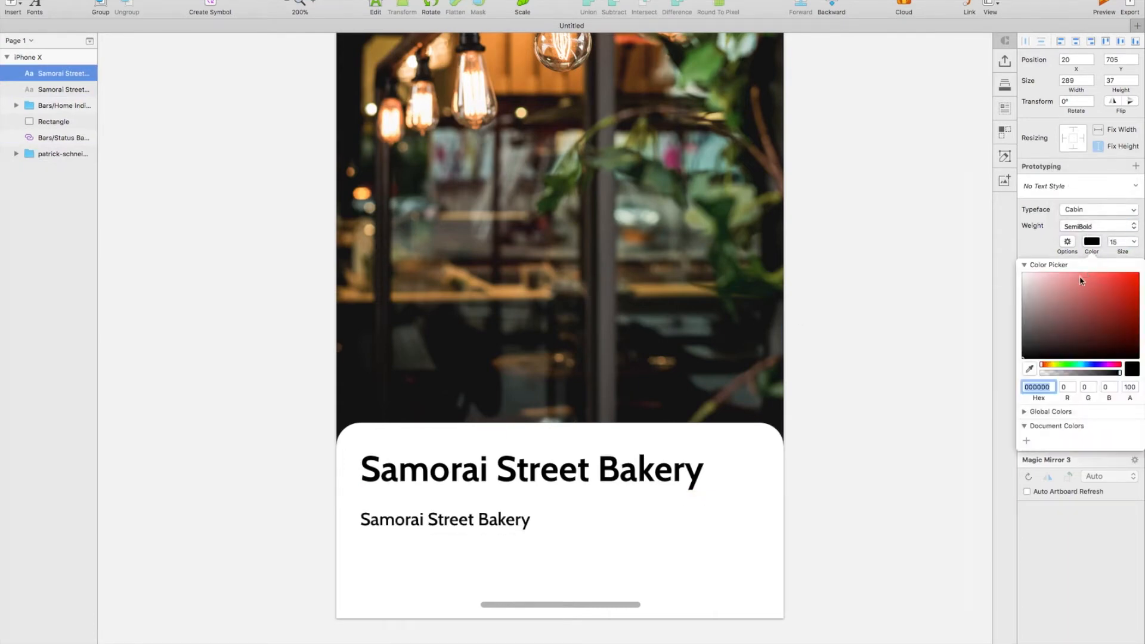
pyautogui.click(1035, 309)
pyautogui.click(1035, 240)
pyautogui.press('super+z')
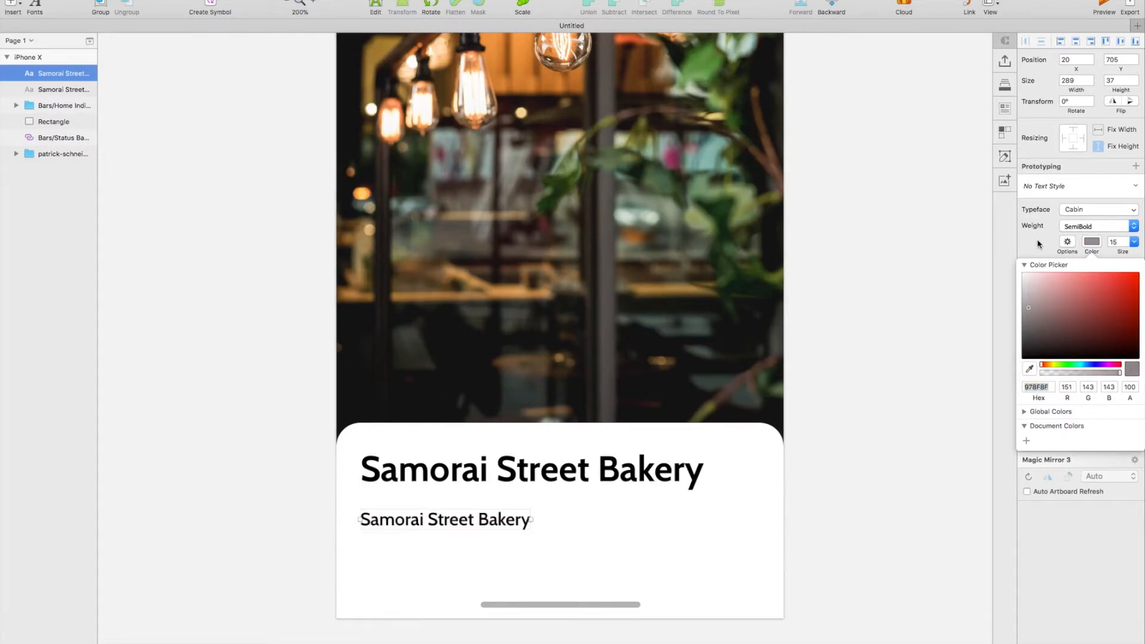
# Set the opacity of the smaller text line below the title to 50%
pyautogui.click(1119, 348)
pyautogui.write('50')
pyautogui.press('Return')
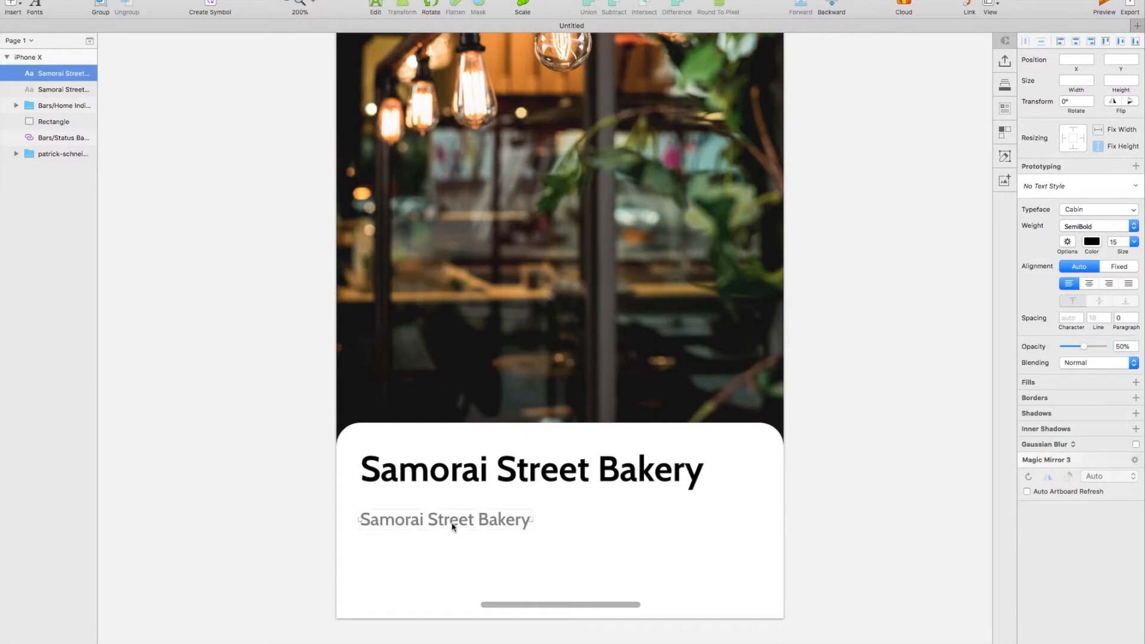
# Move the smaller text line up close beneath the title and replace its text with "Cafe • 512 reviews"
pyautogui.moveTo(453, 524); pyautogui.dragTo(452, 503)
pyautogui.tripleClick(451, 504)
pyautogui.write('Cafe')
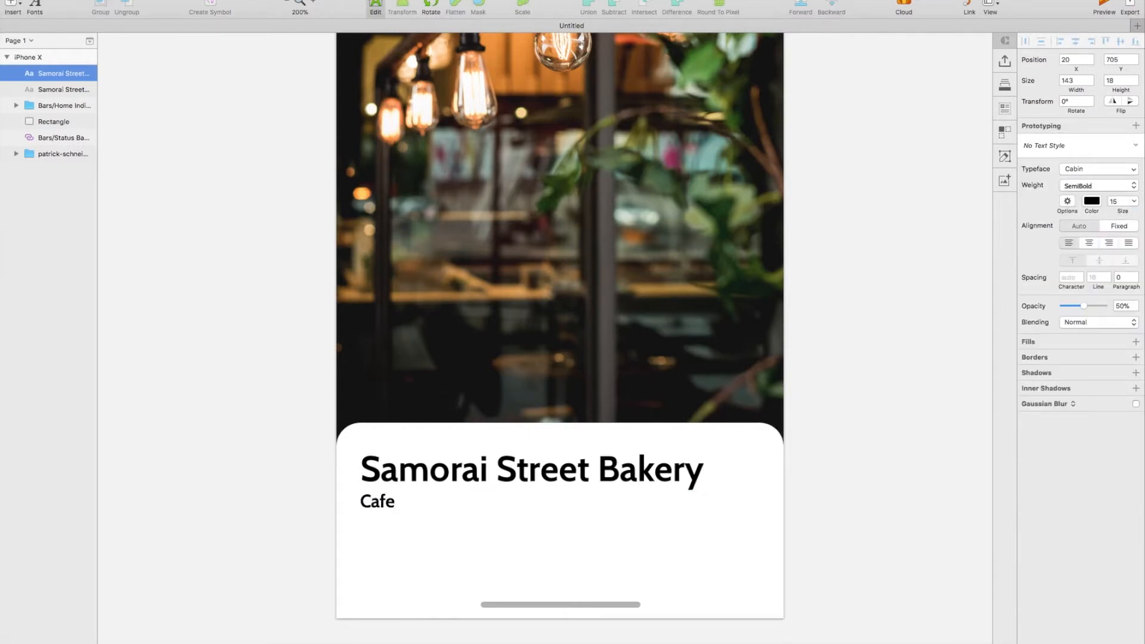
pyautogui.write(' • 512 revuew')
pyautogui.press('BackSpace')
pyautogui.press('BackSpace')
pyautogui.write('uews')
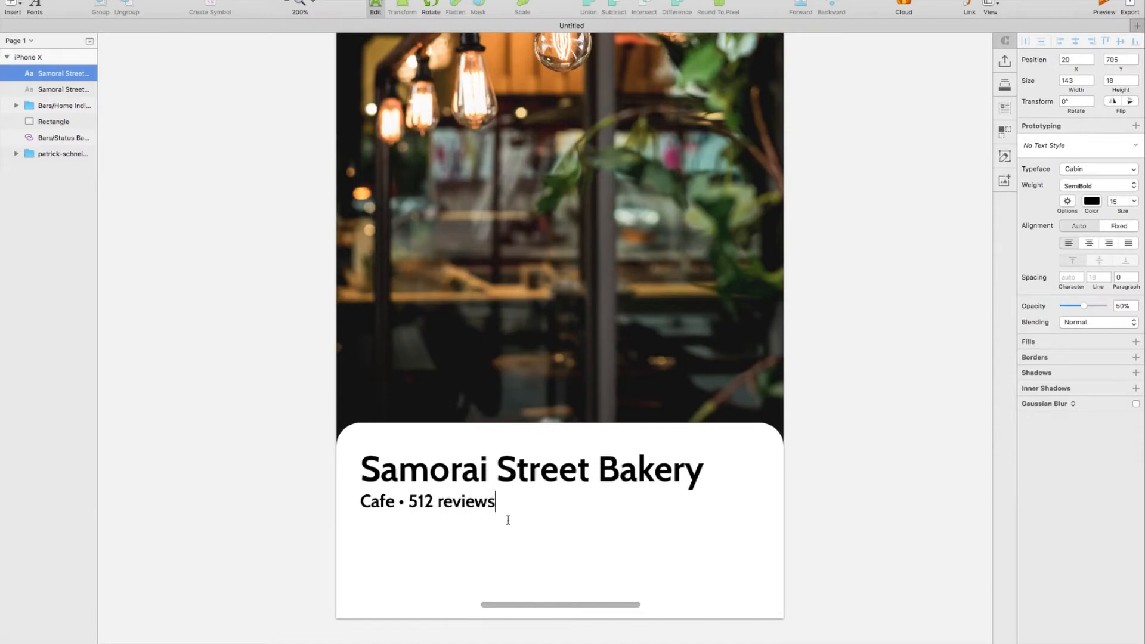
pyautogui.press('Escape')
pyautogui.click(1082, 225)
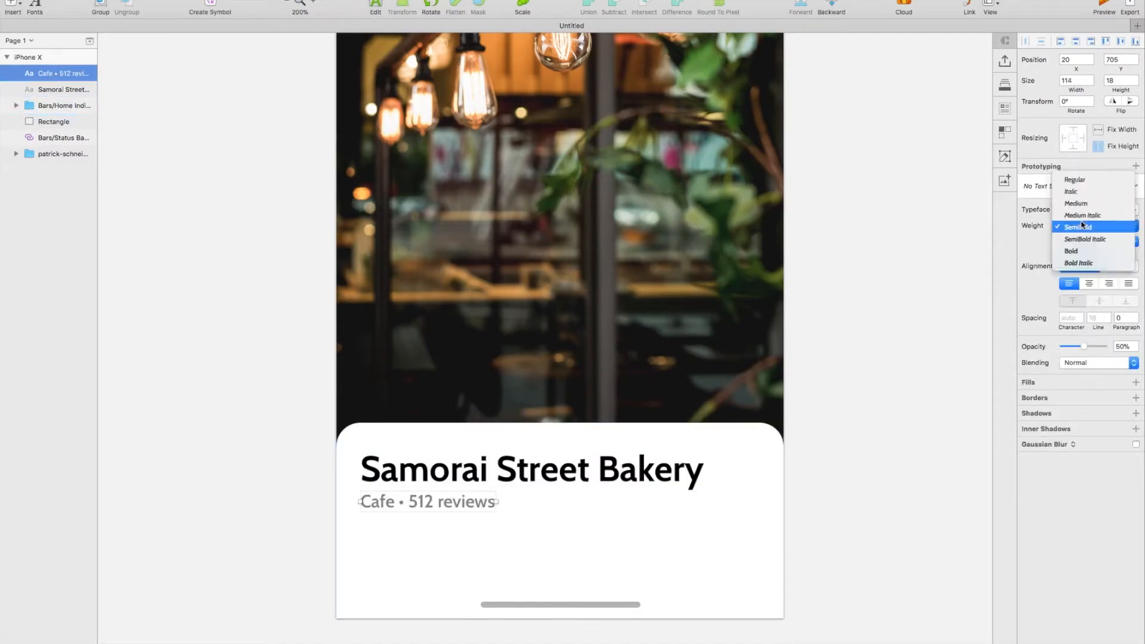
pyautogui.click(1072, 251)
pyautogui.scroll(-1, 887, 353)
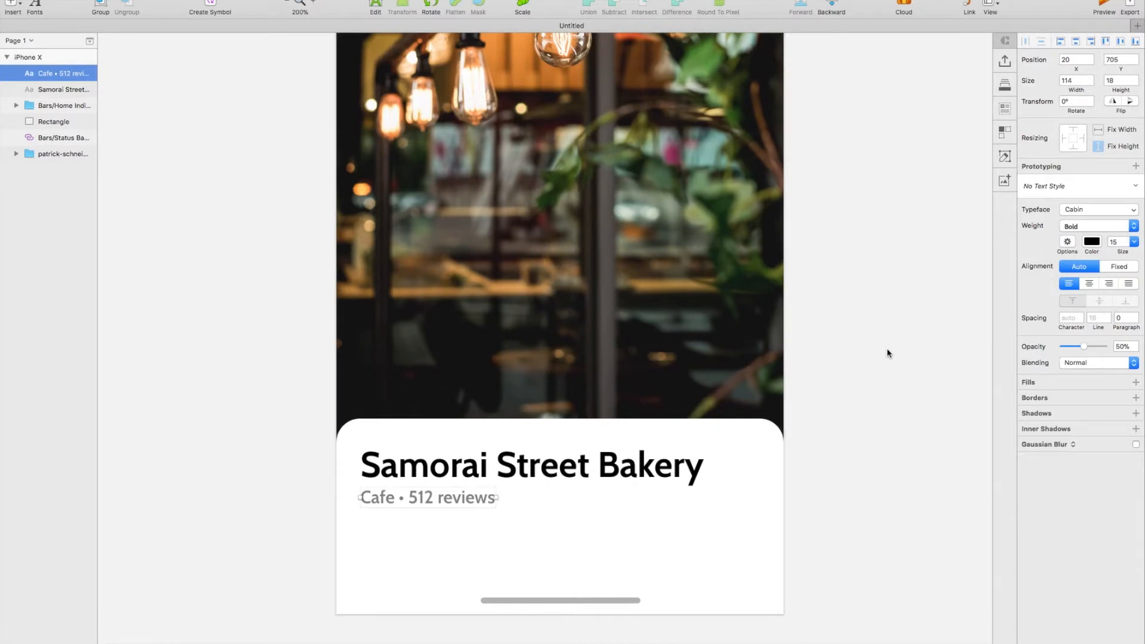
# Nudge the "Cafe • 512 reviews" line 5 px down to Y 710
pyautogui.scroll(-4, 886, 353)
pyautogui.hscroll(-5, 887, 353)
pyautogui.press('Down')
pyautogui.press('Down')
pyautogui.press('Down')
pyautogui.press('Down')
pyautogui.press('Down')
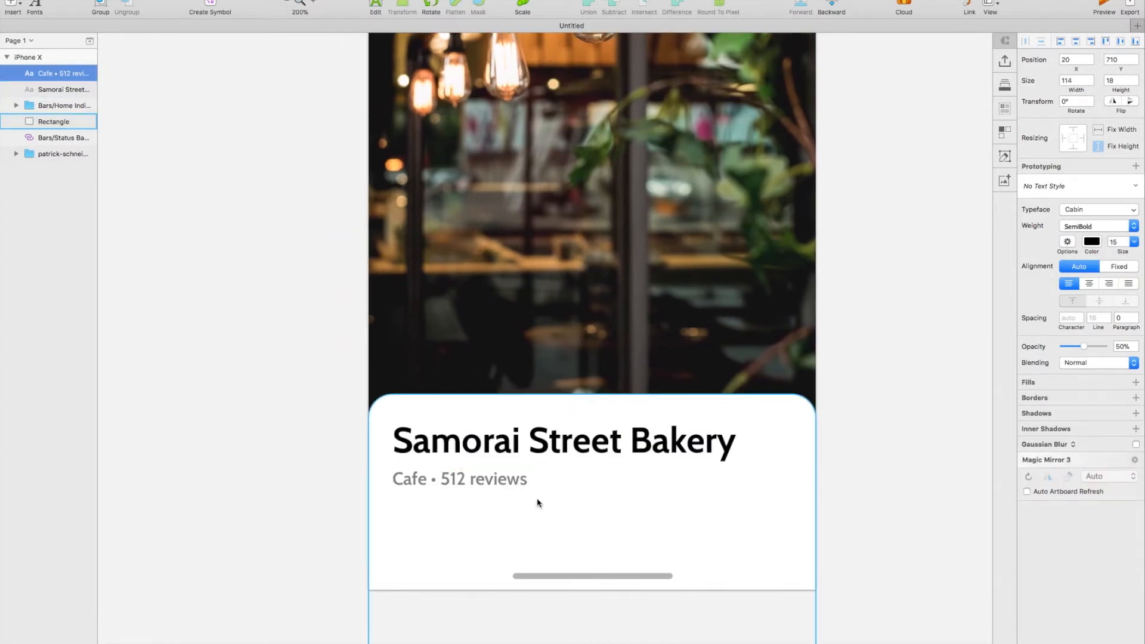
# Draw a small five-pointed star just to the right of the "Cafe • 512 reviews" text
pyautogui.click(12, 5)
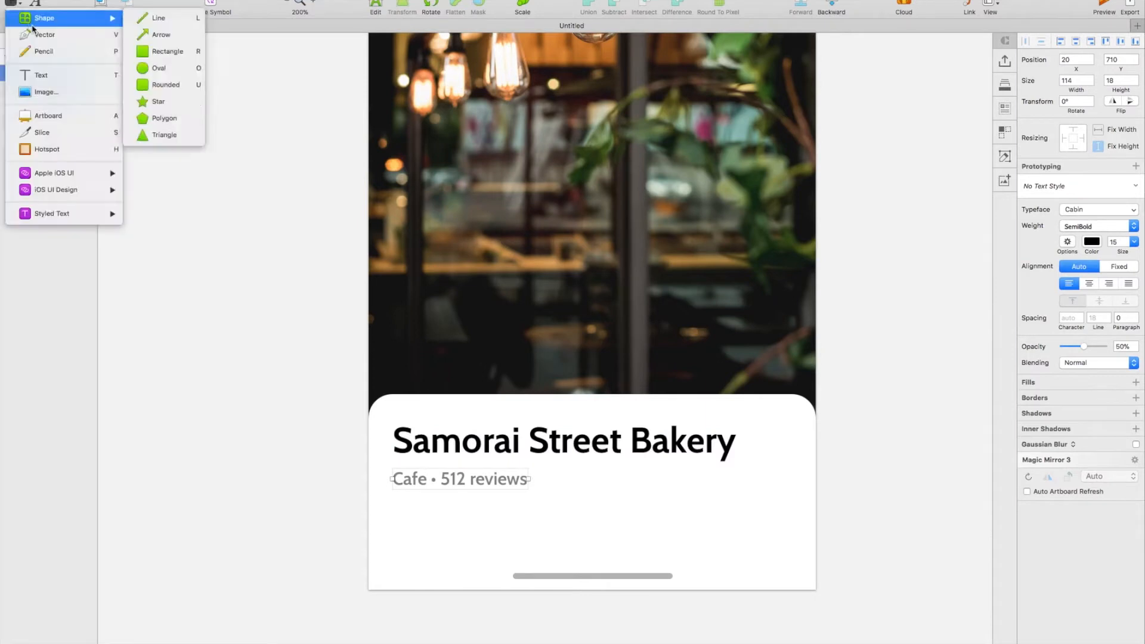
pyautogui.moveTo(71, 17)
pyautogui.click(185, 108)
pyautogui.moveTo(542, 470); pyautogui.dragTo(562, 488)
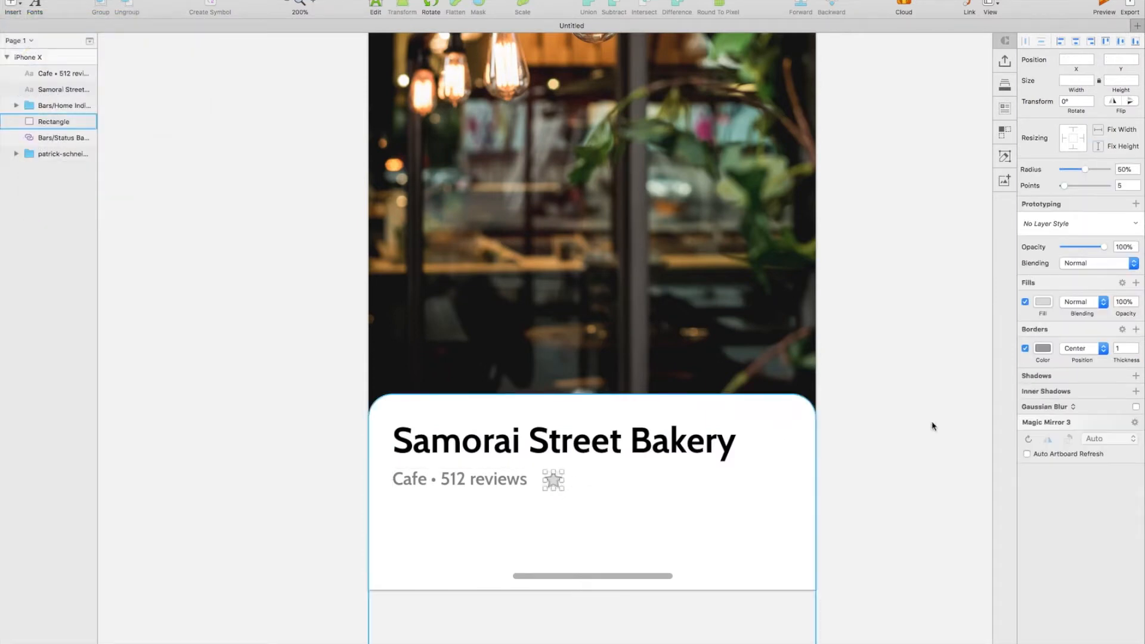
# Fill the star with the solid yellow FFD739
pyautogui.click(1043, 302)
pyautogui.click(1104, 362)
pyautogui.moveTo(1042, 451); pyautogui.dragTo(1049, 446)
pyautogui.moveTo(1128, 366); pyautogui.dragTo(1121, 342)
pyautogui.moveTo(1050, 448); pyautogui.dragTo(1049, 448)
# Size the star to 14 by 14 px and place it 10 px to the right of the reviews text
pyautogui.click(548, 485)
pyautogui.click(553, 483)
pyautogui.moveTo(556, 481); pyautogui.dragTo(552, 481)
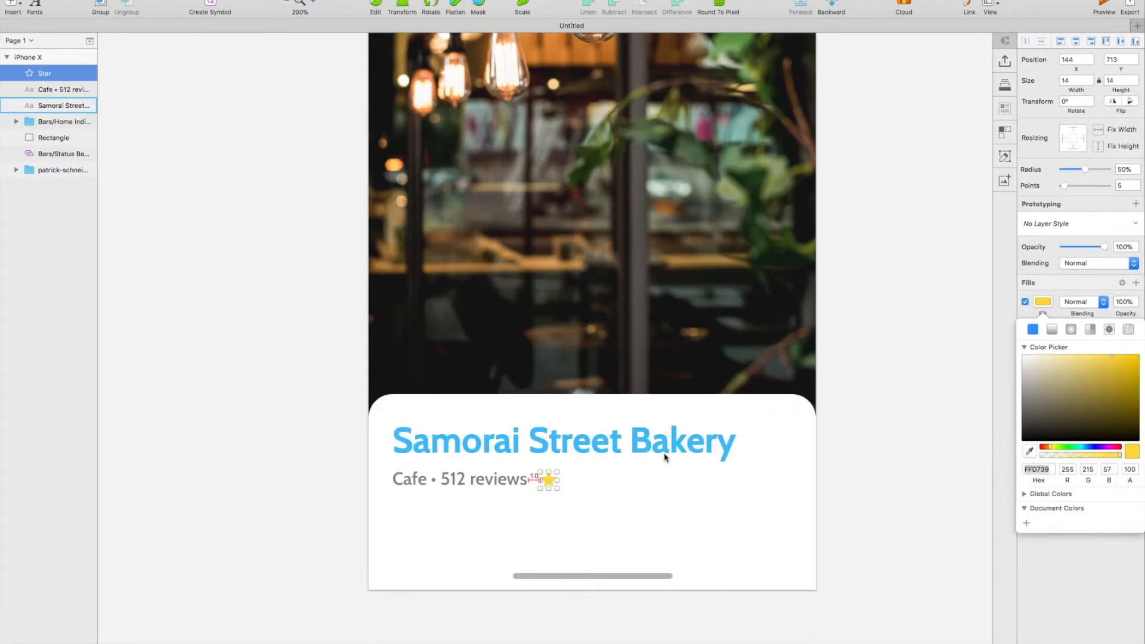
# Duplicate the yellow star four times to the right to form a row of five
pyautogui.press('super+d')
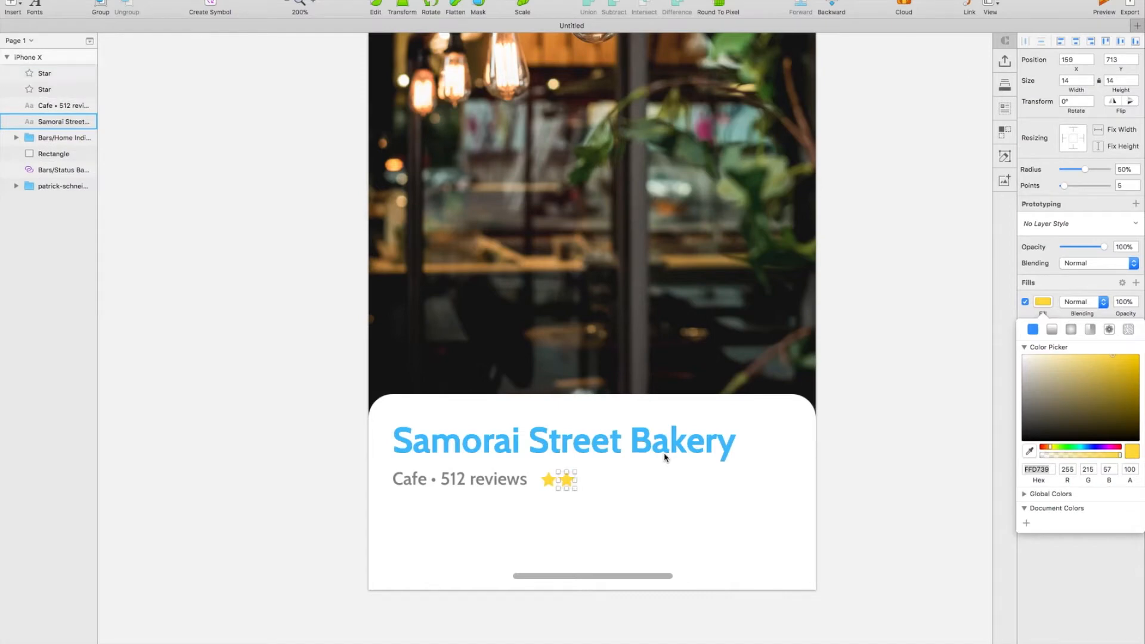
pyautogui.press('super+d')
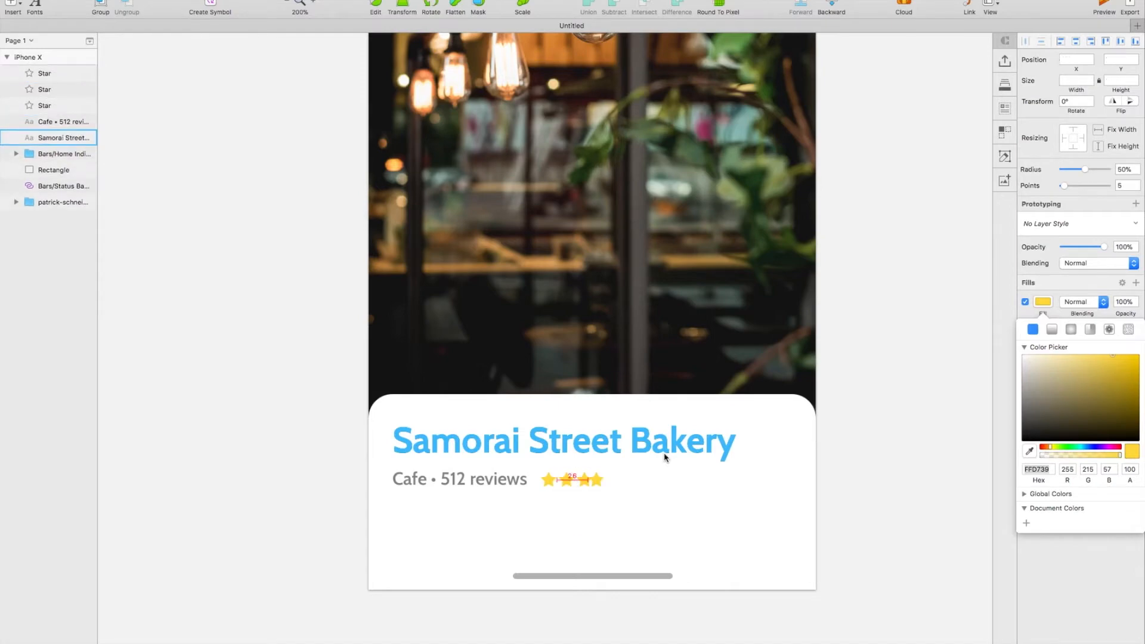
pyautogui.press('super+d')
pyautogui.press('super+d')
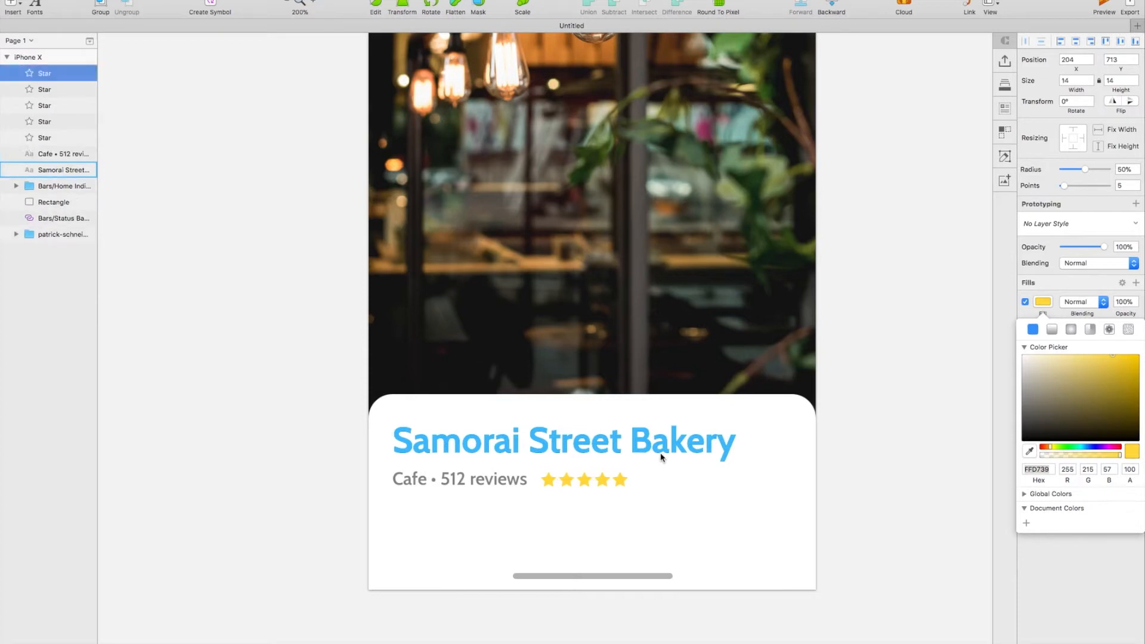
# Space the five stars evenly along the row, ending with the fifth star at X 208
pyautogui.click(565, 480)
pyautogui.click(584, 481)
pyautogui.click(604, 481)
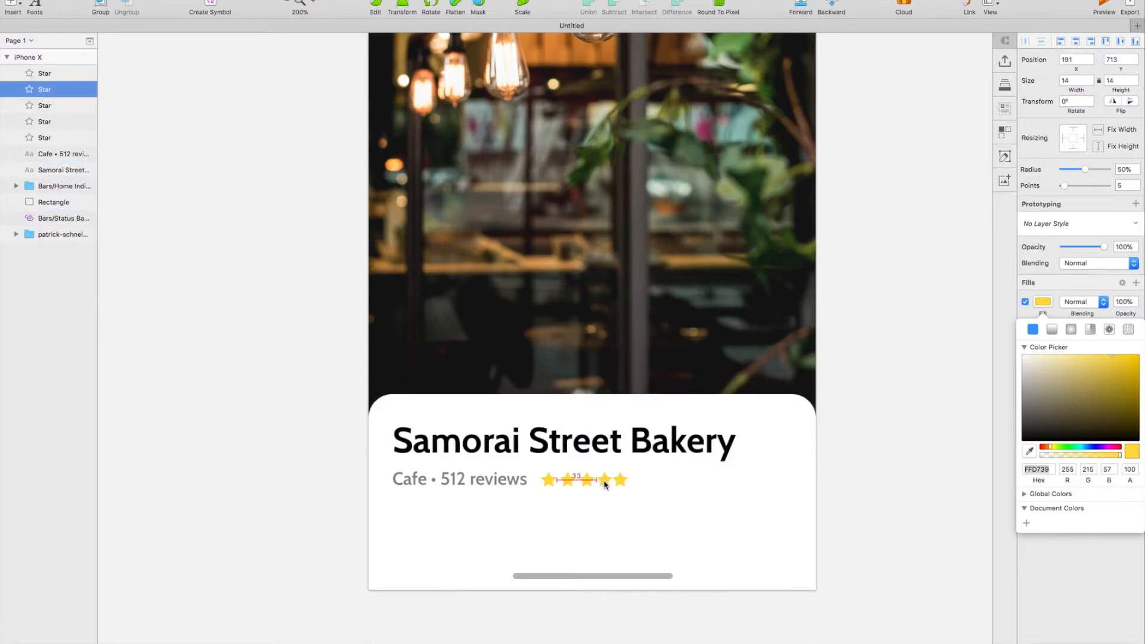
pyautogui.click(621, 481)
# Fill the fifth star with the grey sampled from the home indicator bar
pyautogui.hotkey('ctrl', 'c')
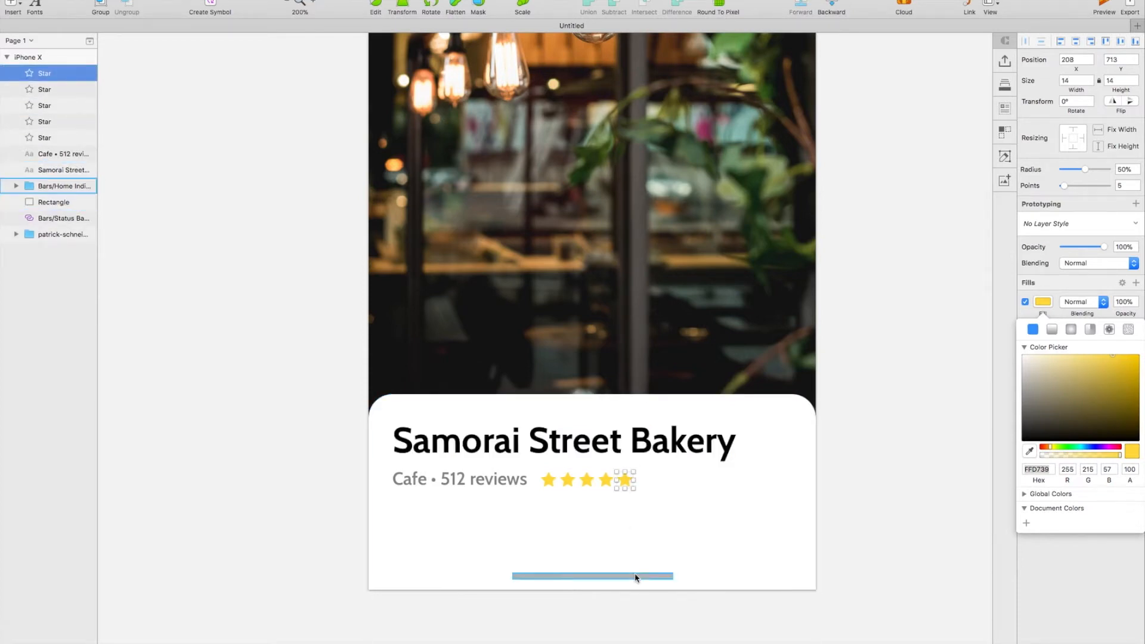
pyautogui.click(626, 577)
pyautogui.click(605, 480)
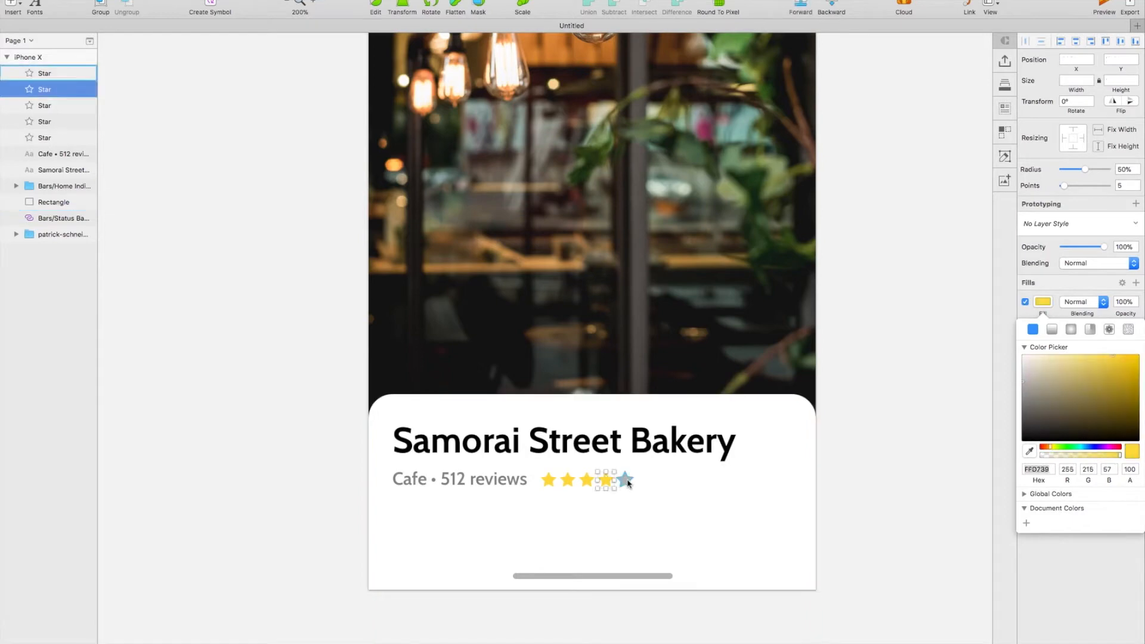
# Group the five rating stars together
pyautogui.click(624, 480)
pyautogui.keyDown('shift'); pyautogui.click(88, 137); pyautogui.keyUp('shift')
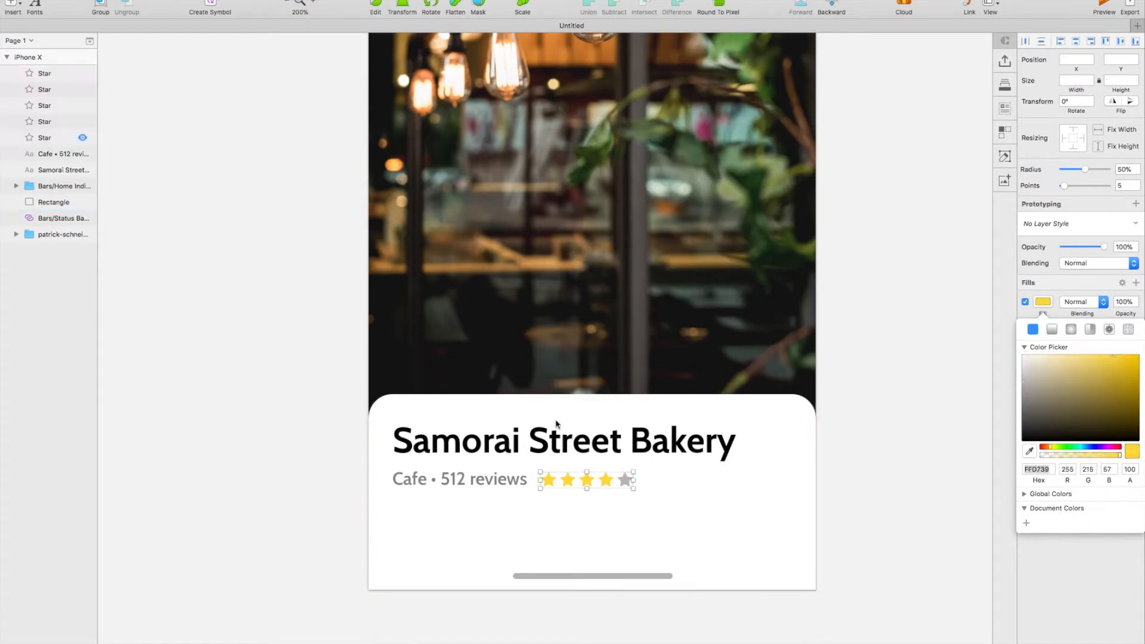
pyautogui.press('super+g')
# Nudge the star group up 1 px to align with the reviews text and group the two together
pyautogui.keyDown('shift'); pyautogui.click(496, 481); pyautogui.keyUp('shift')
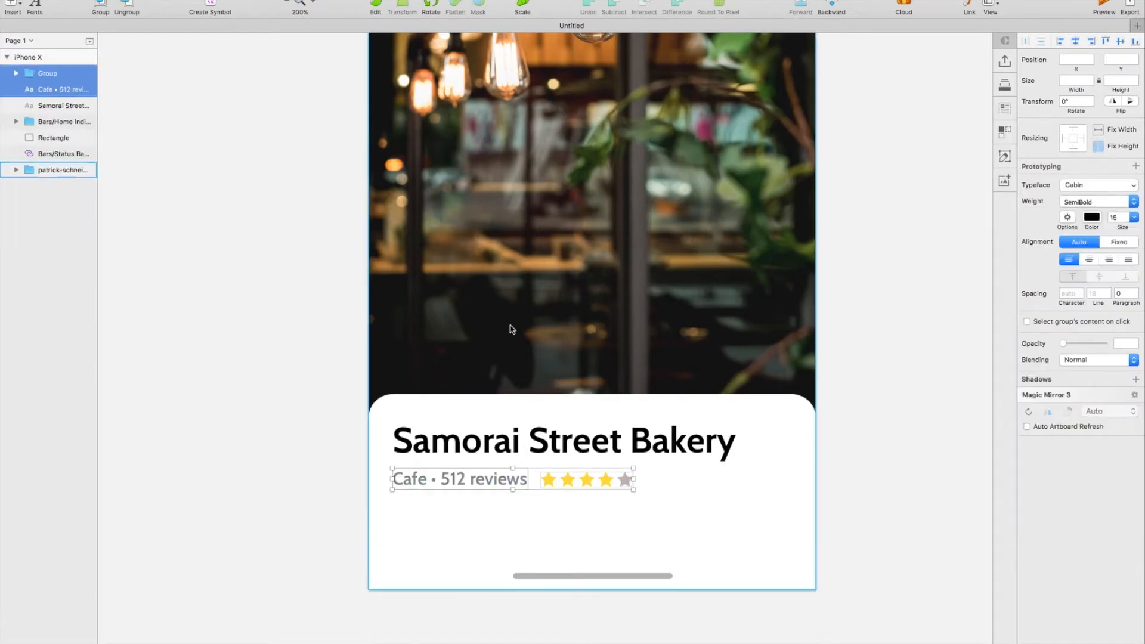
pyautogui.click(580, 509)
pyautogui.click(578, 483)
pyautogui.press('Up')
pyautogui.keyDown('shift'); pyautogui.click(500, 479); pyautogui.keyUp('shift')
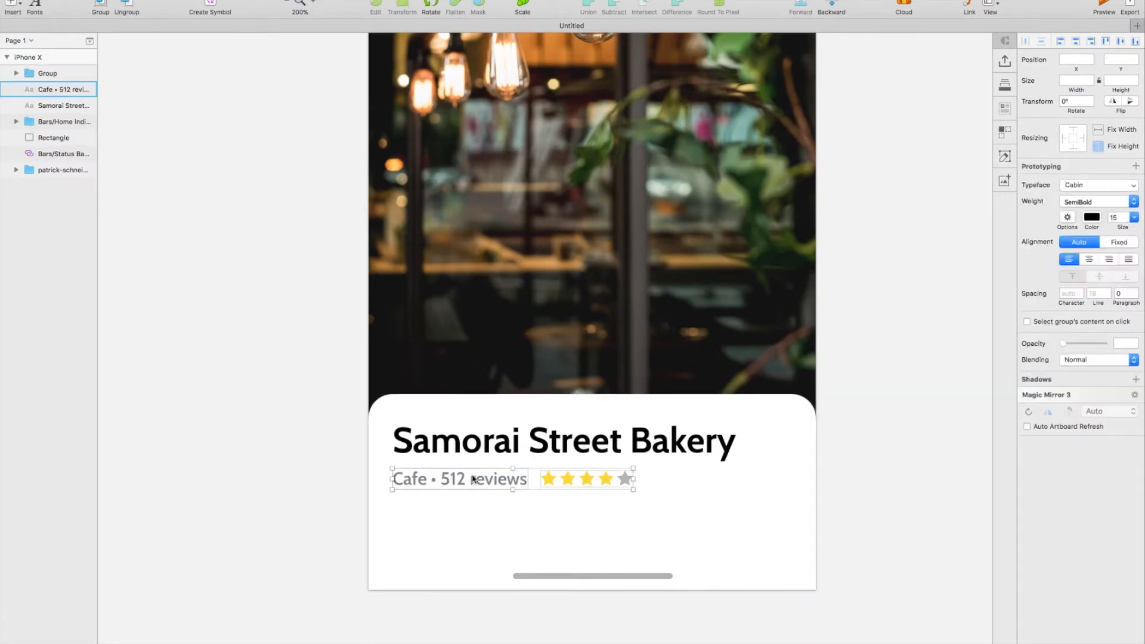
pyautogui.press('super+g')
pyautogui.moveTo(468, 478); pyautogui.dragTo(470, 473)
pyautogui.press('super+0')
pyautogui.click(402, 442)
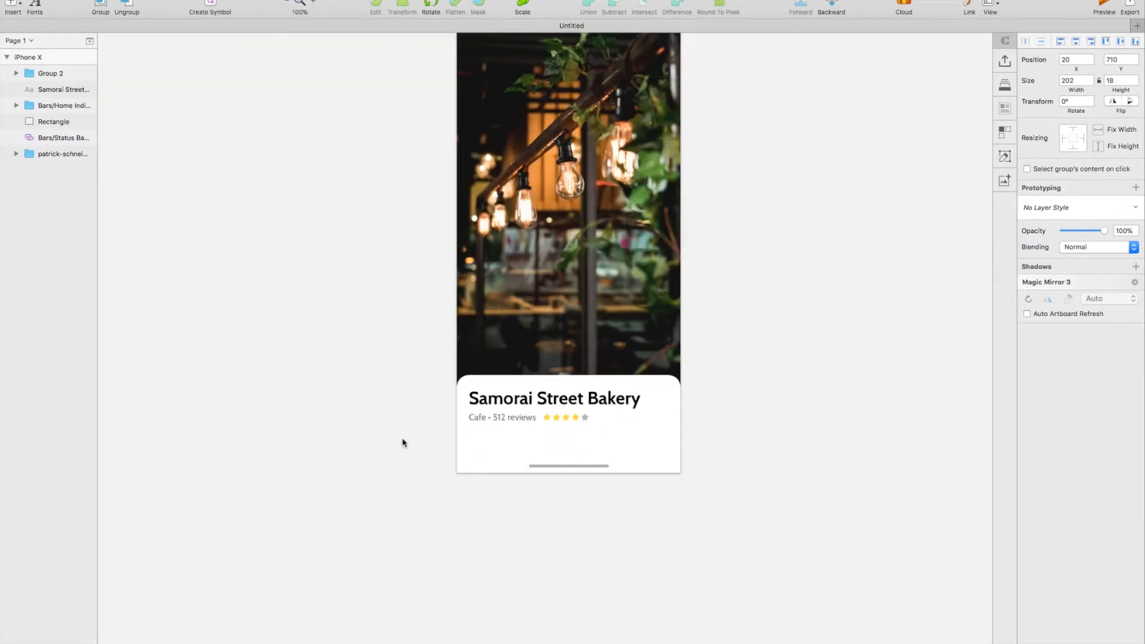
# Set the opacity of the "Cafe • 512 reviews" text inside its group to 30%
pyautogui.scroll(-1, 402, 442)
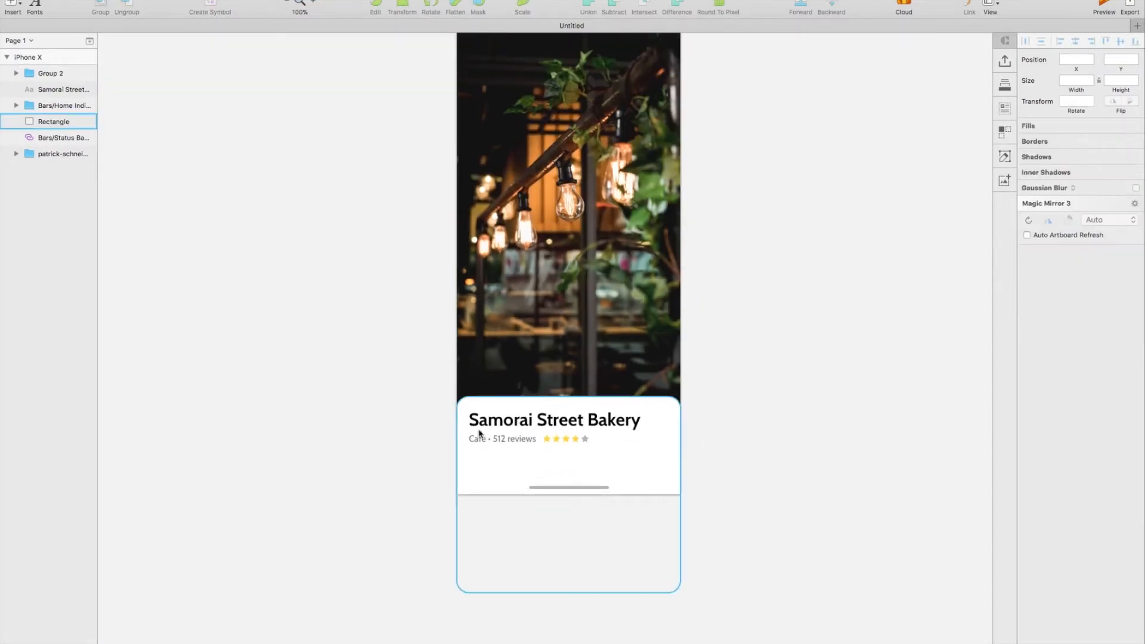
pyautogui.doubleClick(472, 440)
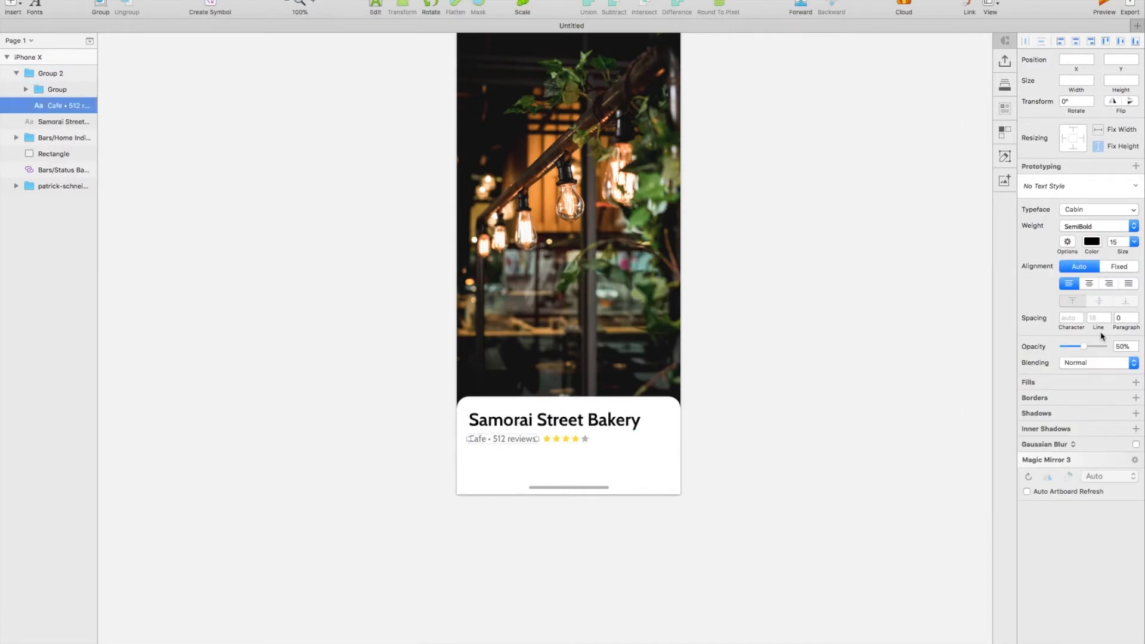
pyautogui.write('30')
pyautogui.press('Return')
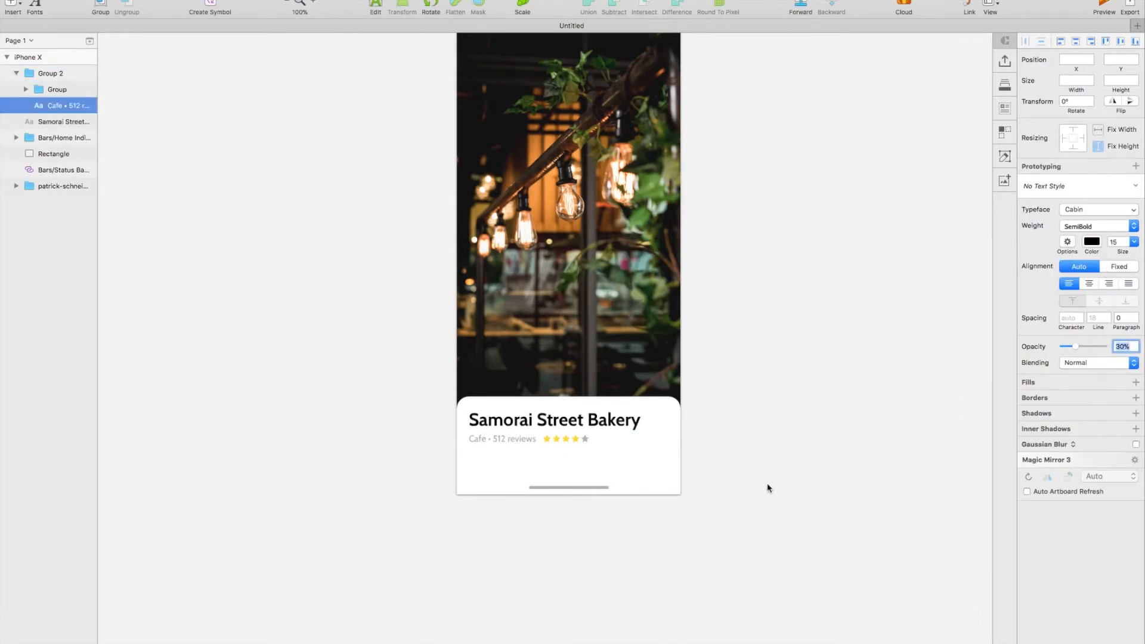
pyautogui.click(743, 481)
# Change the fill of the fifth star inside the rating group to the light grey CACACA
pyautogui.hscroll(-1, 744, 481)
pyautogui.doubleClick(598, 442)
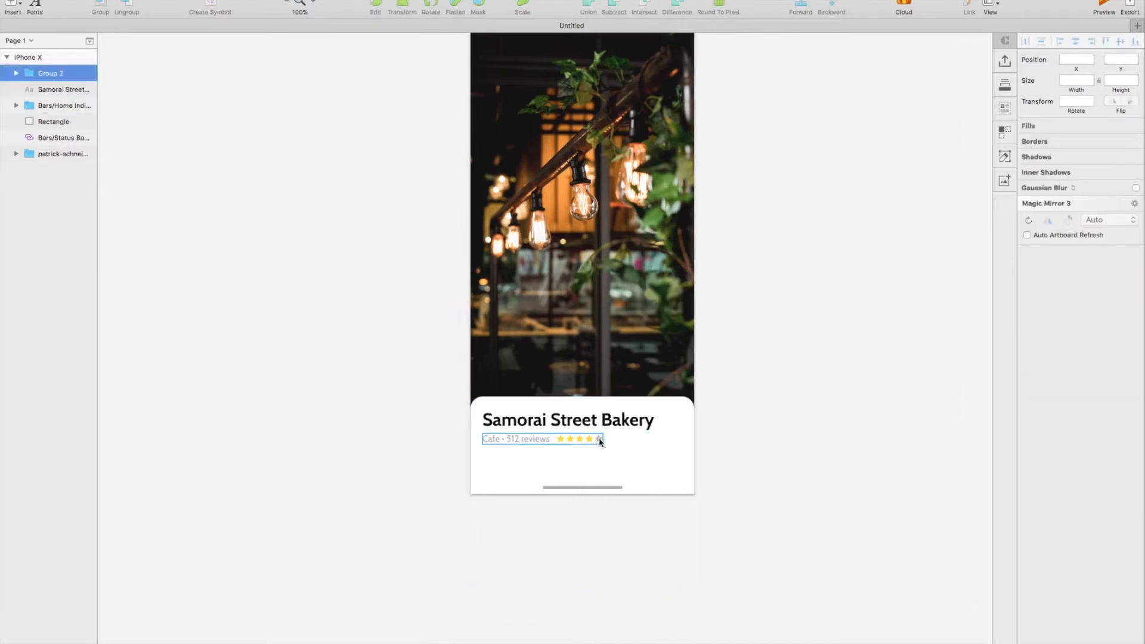
pyautogui.doubleClick(599, 442)
pyautogui.hscroll(1, 600, 442)
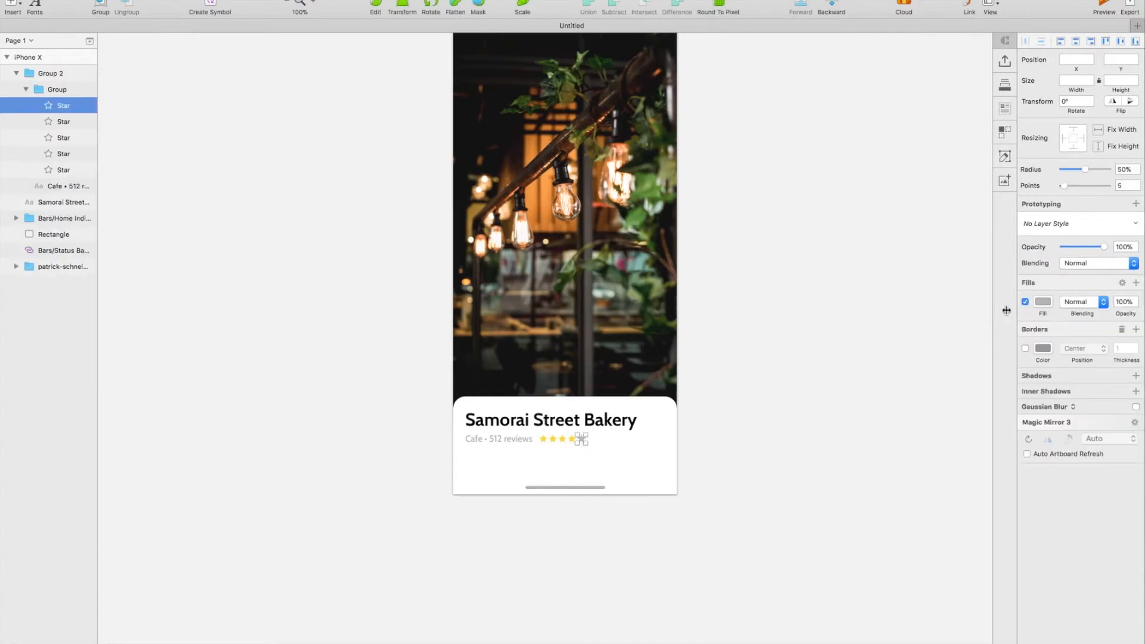
pyautogui.click(1043, 300)
pyautogui.moveTo(1025, 383); pyautogui.dragTo(1017, 375)
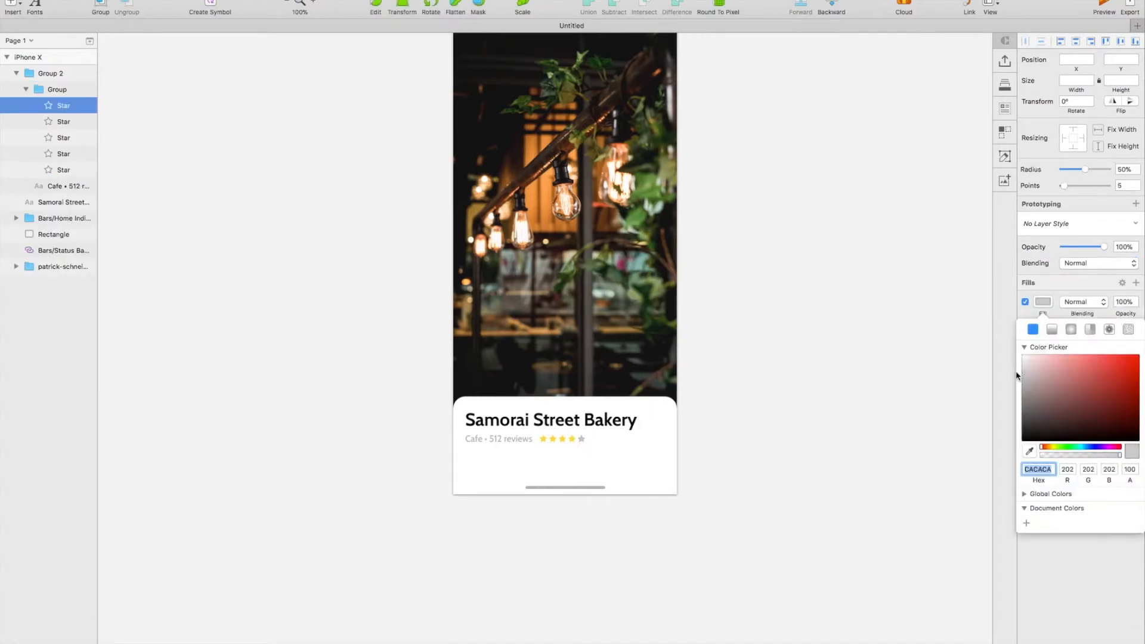
pyautogui.click(837, 379)
# Group the bakery title with the reviews and stars row
pyautogui.scroll(-1, 837, 379)
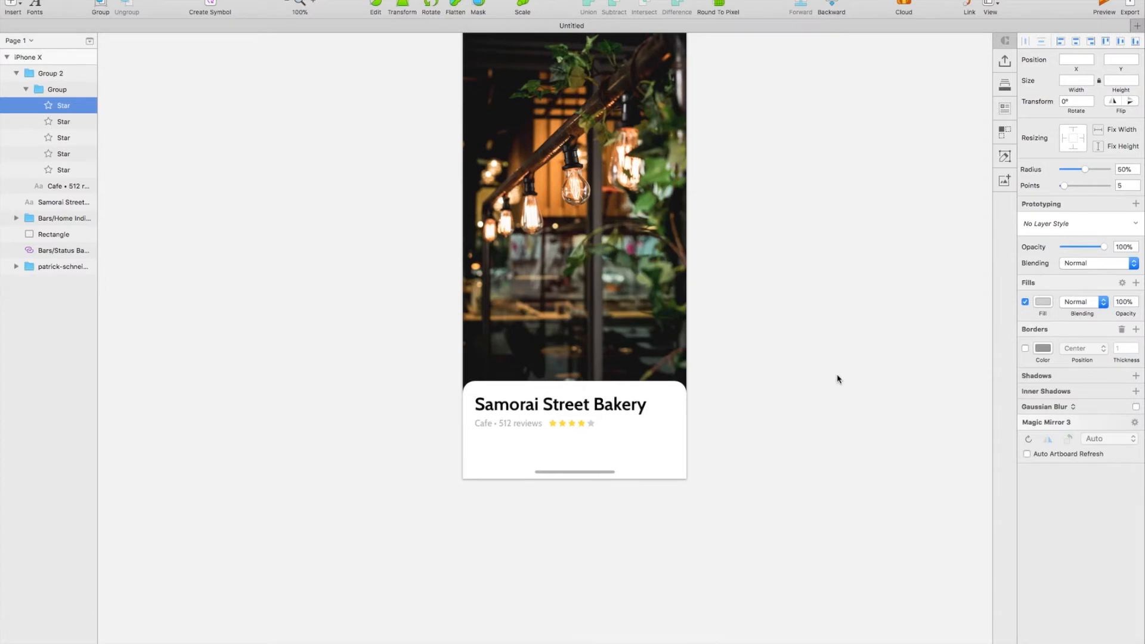
pyautogui.press('super+plus')
pyautogui.click(838, 379)
pyautogui.scroll(-2, 838, 379)
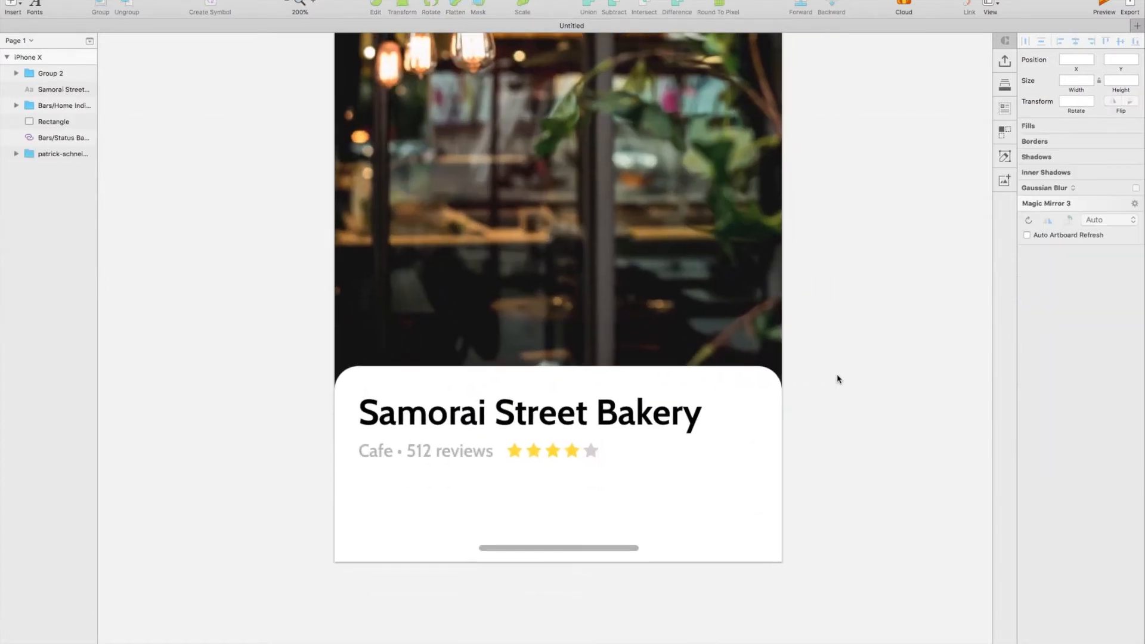
pyautogui.click(416, 421)
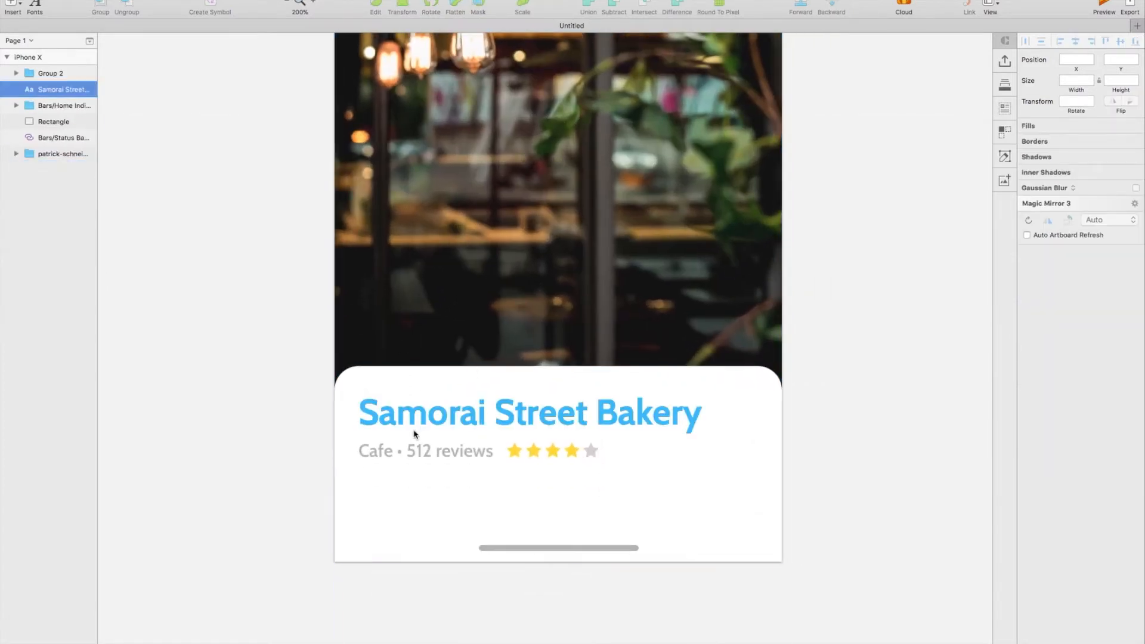
pyautogui.keyDown('shift'); pyautogui.click(410, 453); pyautogui.keyUp('shift')
pyautogui.press('super+g')
# Insert the simple-line-icons arrow-up icon on the white panel's top edge with the Icon Font plugin and convert it to outlines
pyautogui.click(388, 383)
pyautogui.click(287, 1)
pyautogui.moveTo(327, 1)
pyautogui.moveTo(361, 66)
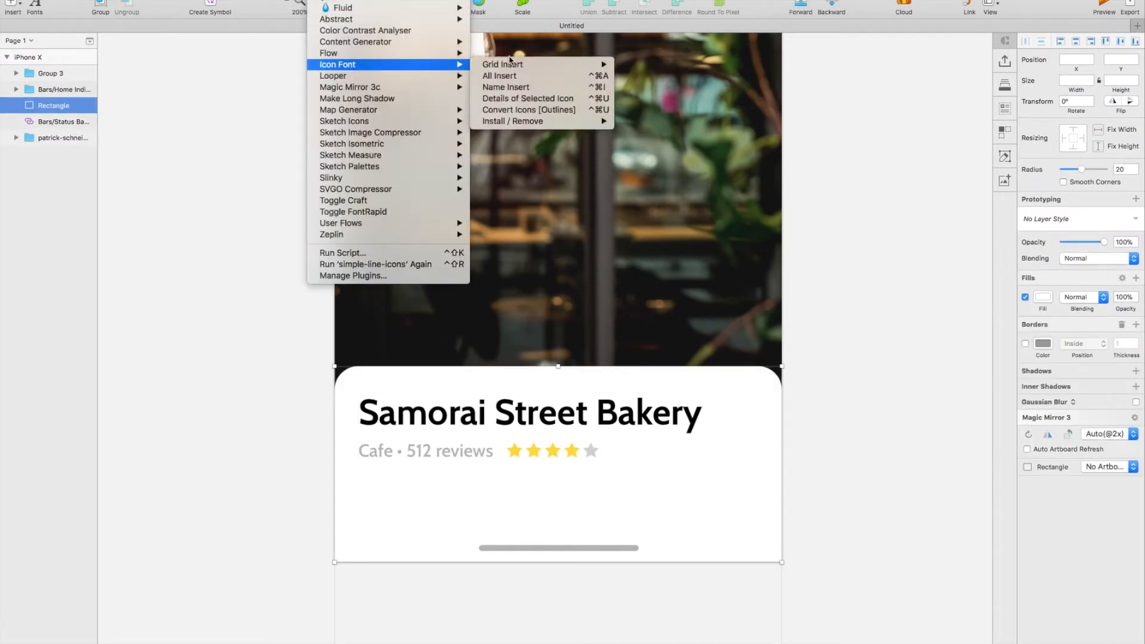
pyautogui.moveTo(512, 64)
pyautogui.click(678, 82)
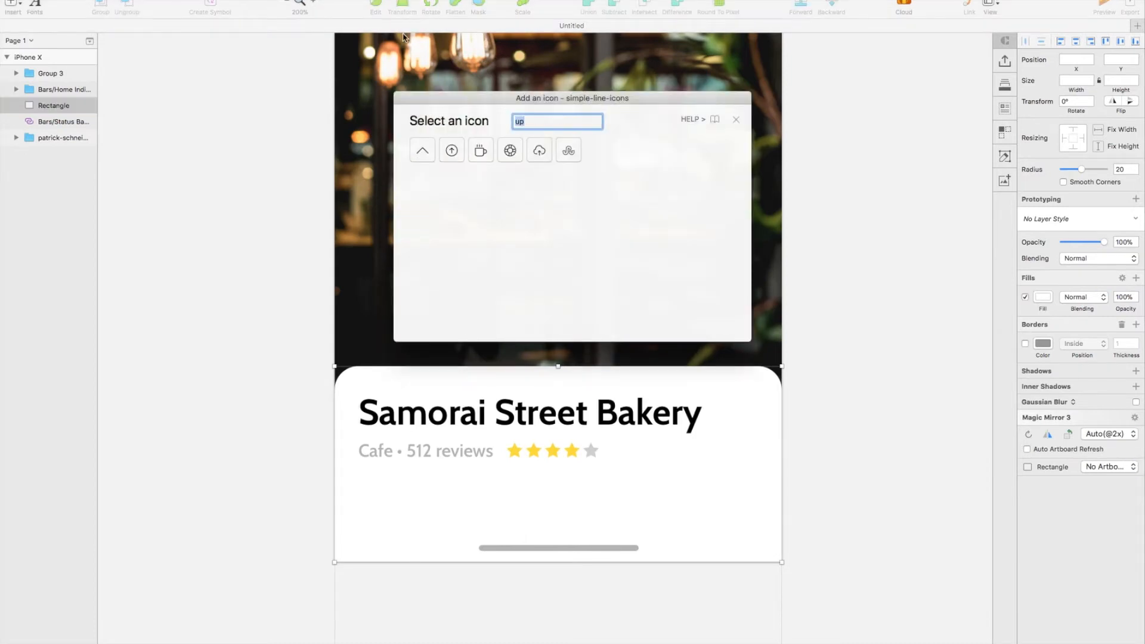
pyautogui.press('Return')
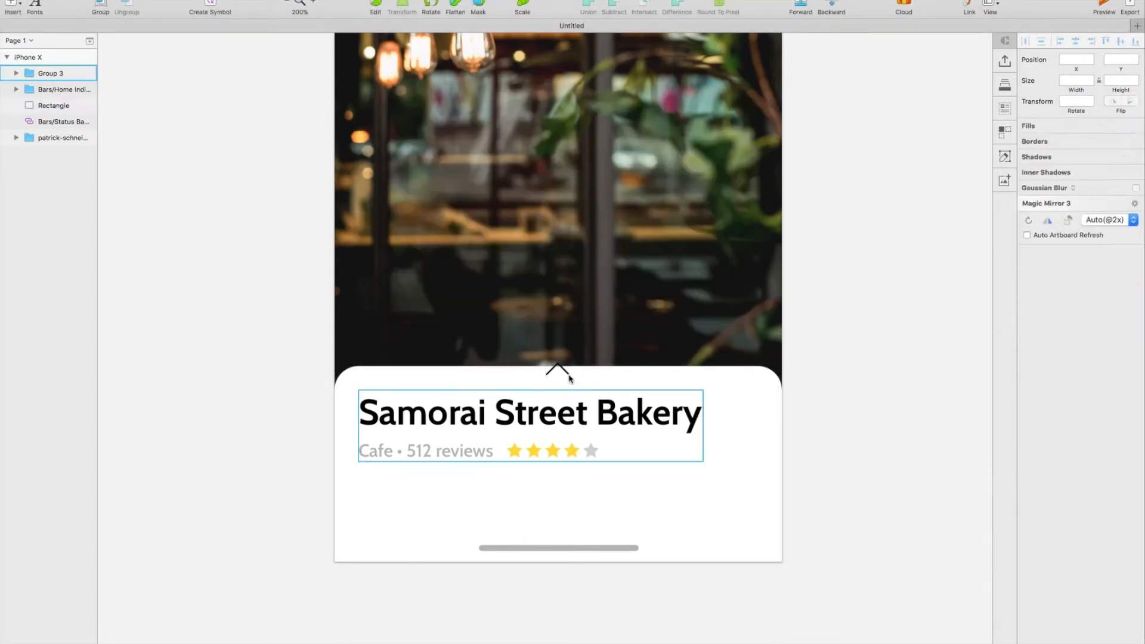
pyautogui.click(245, 2)
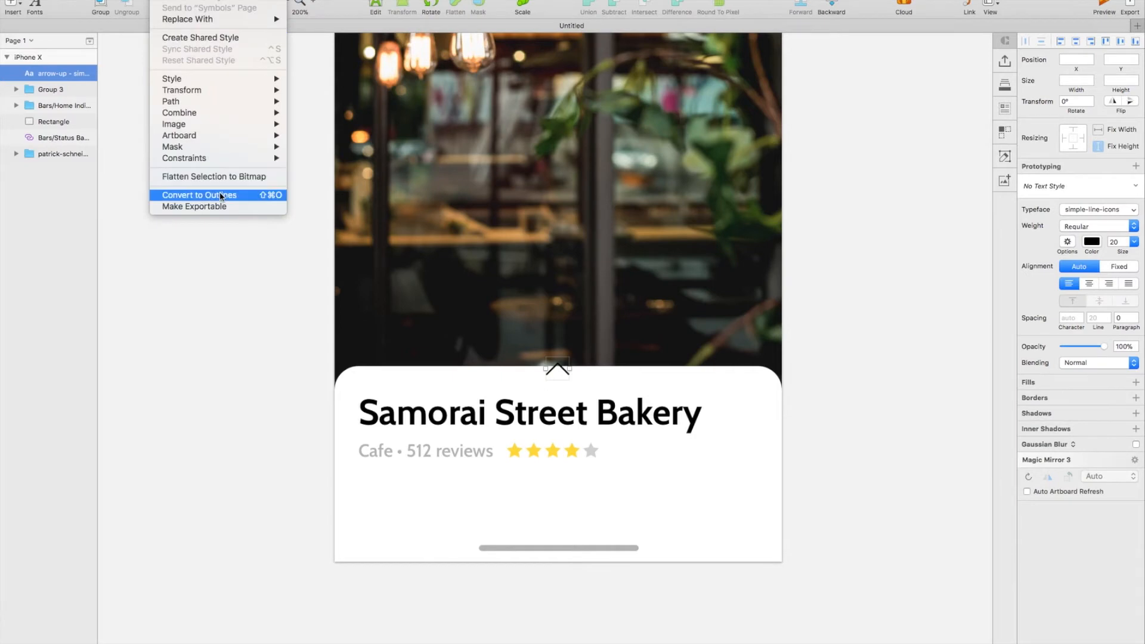
pyautogui.click(241, 190)
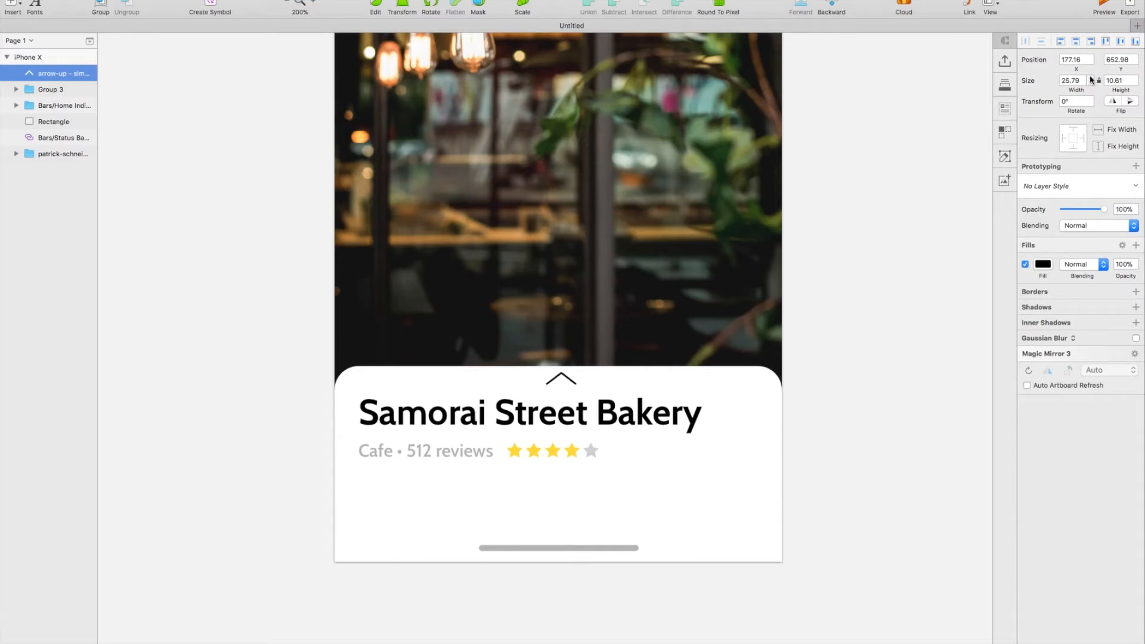
# Place the arrow icon at X 177, Y 655 and move the title group down to X 20, Y 672
pyautogui.click(562, 377)
pyautogui.click(567, 376)
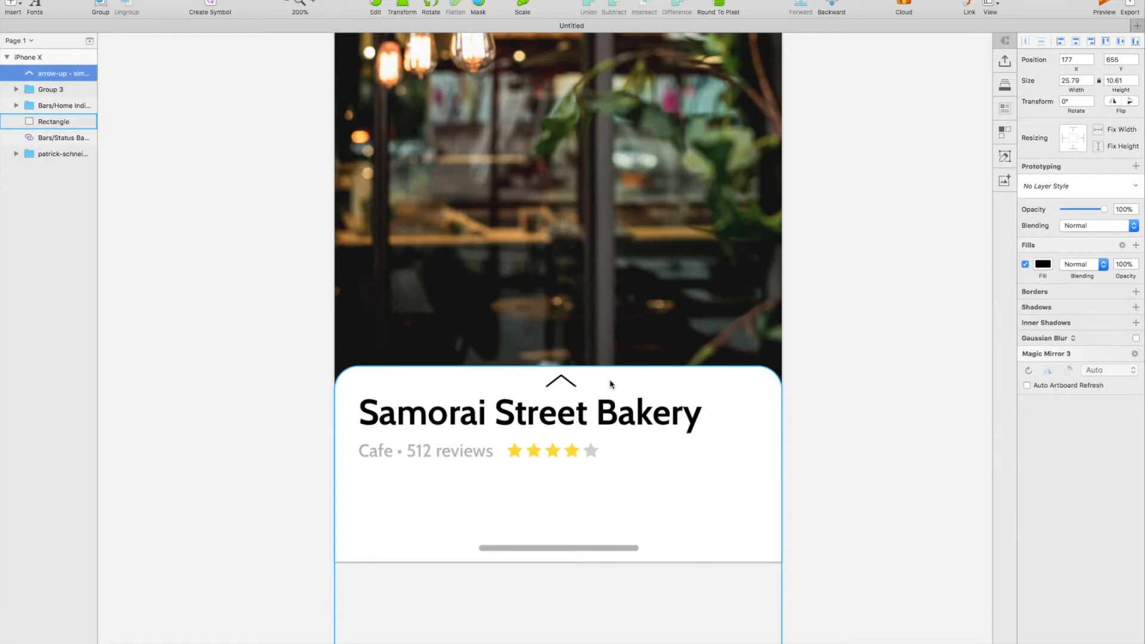
pyautogui.click(540, 431)
pyautogui.press('Down')
pyautogui.press('Down')
pyautogui.press('Down')
pyautogui.press('Down')
pyautogui.press('Down')
pyautogui.press('Right')
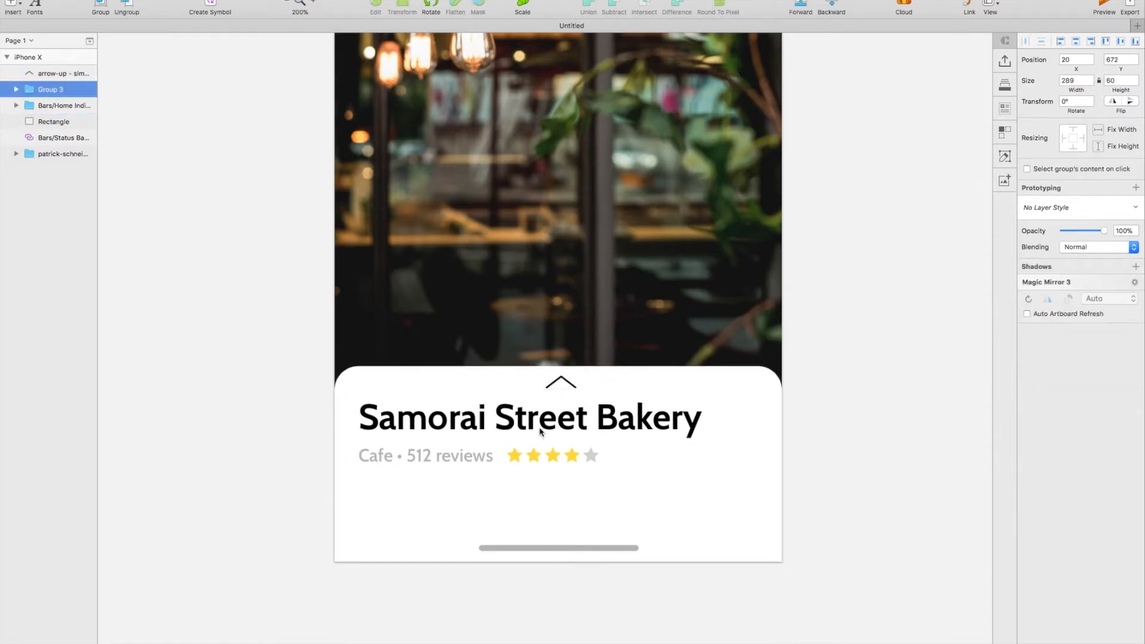
pyautogui.scroll(2, 541, 431)
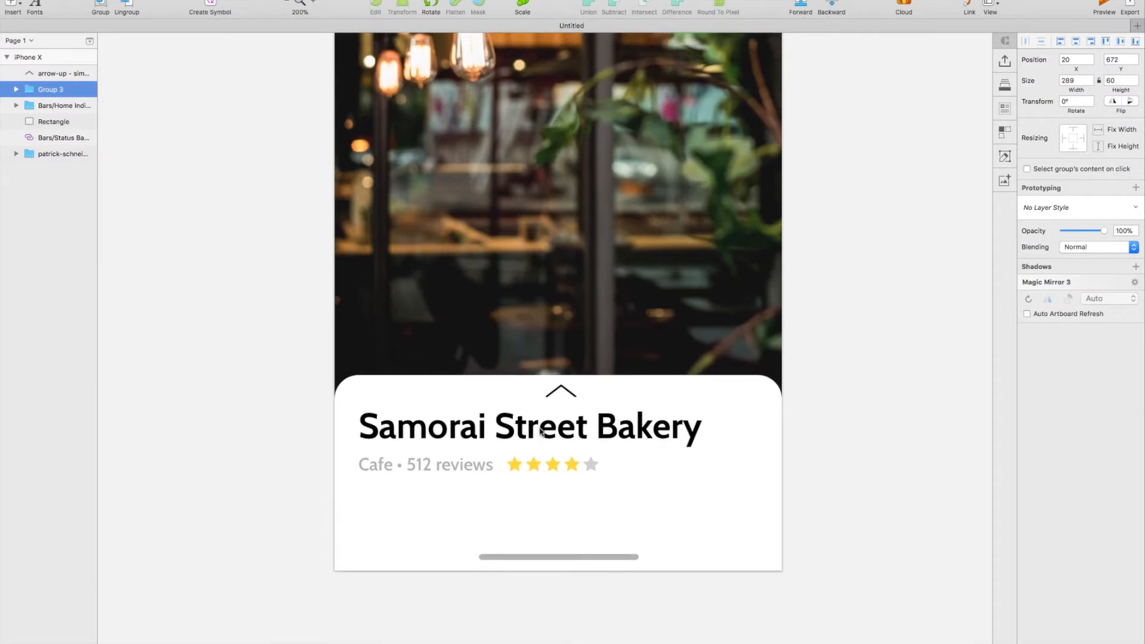
pyautogui.scroll(-1, 541, 431)
# Change the fill of the arrow icon above the bakery title to grey 717171
pyautogui.click(569, 388)
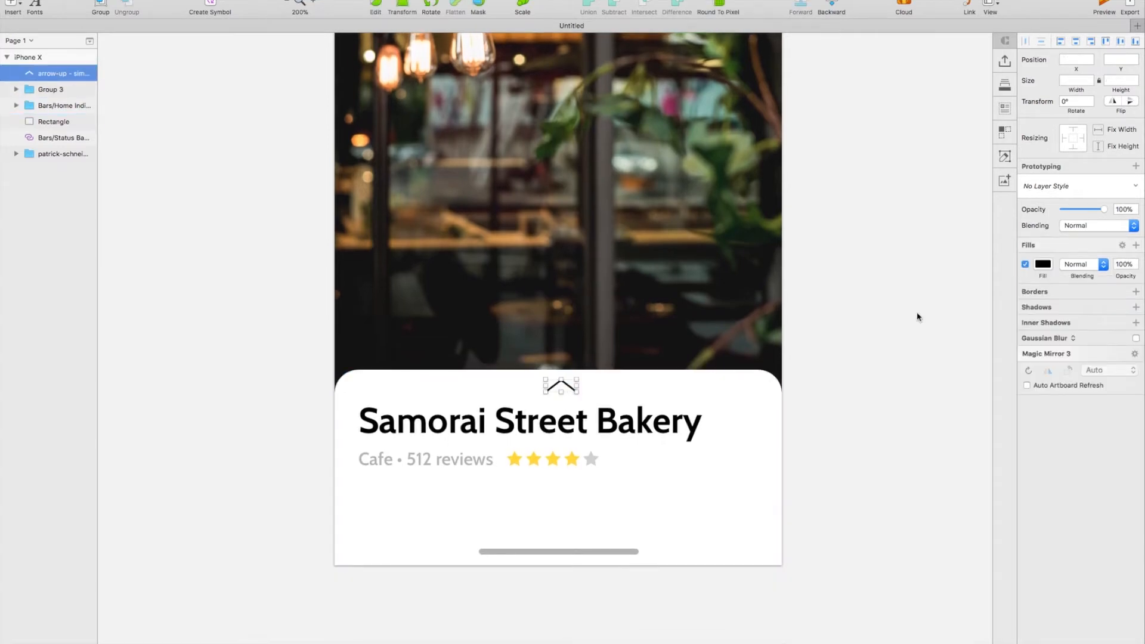
pyautogui.click(1043, 265)
pyautogui.click(1025, 388)
pyautogui.moveTo(1020, 376); pyautogui.dragTo(1016, 366)
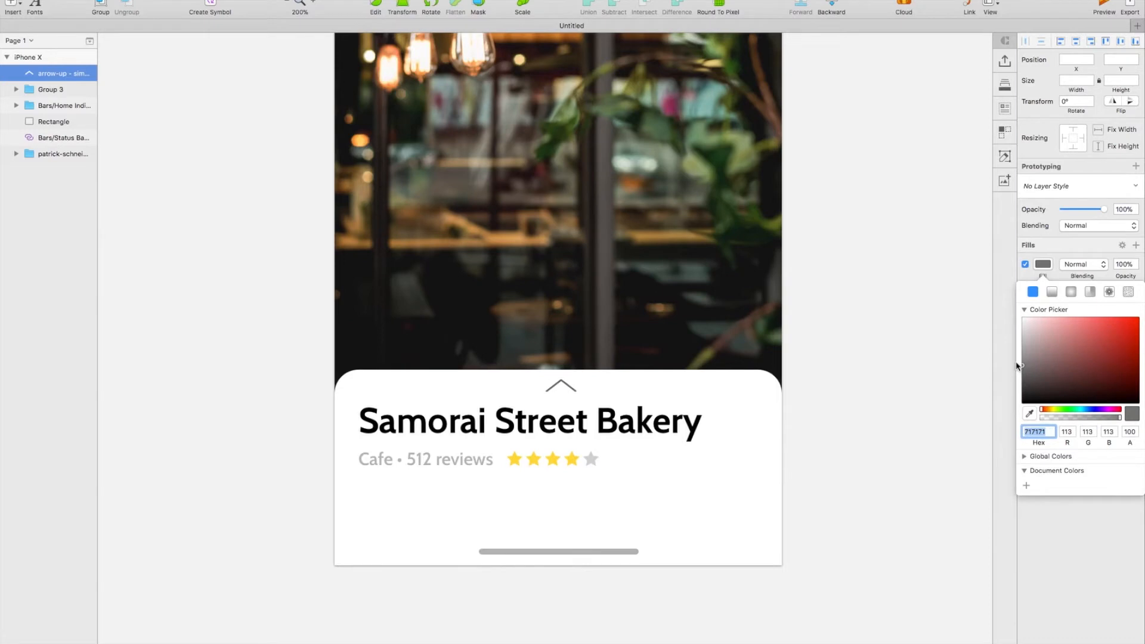
pyautogui.click(886, 347)
pyautogui.click(257, 389)
pyautogui.scroll(-1, 257, 389)
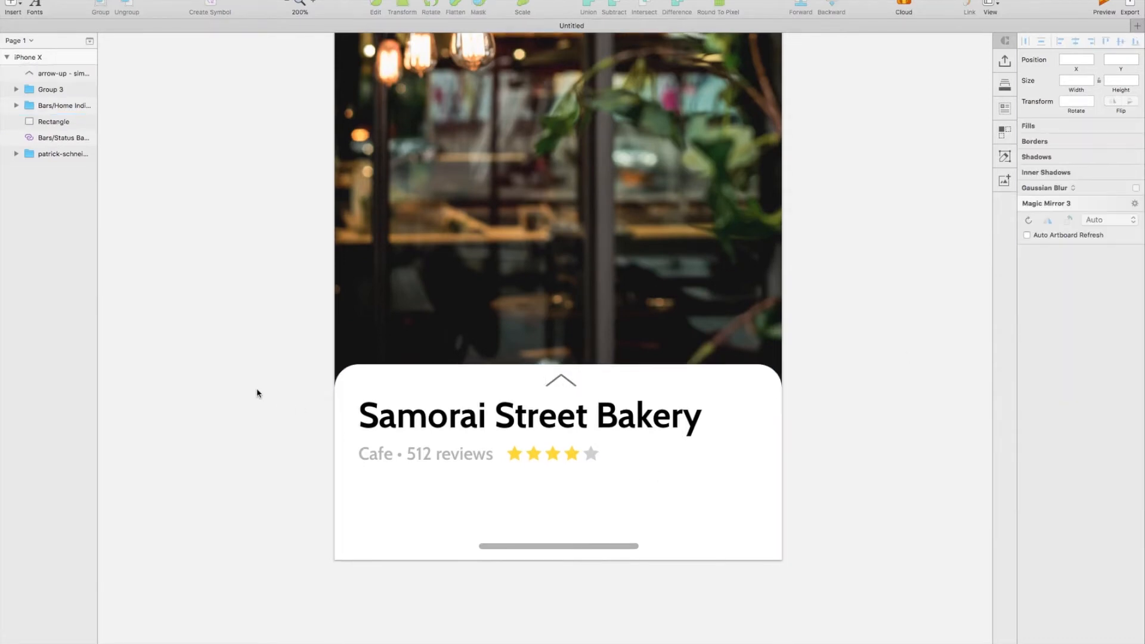
# Draw a rounded rectangle below the reviews row and set its size to 150 × 50
pyautogui.scroll(-2, 257, 394)
pyautogui.click(14, 5)
pyautogui.moveTo(48, 18)
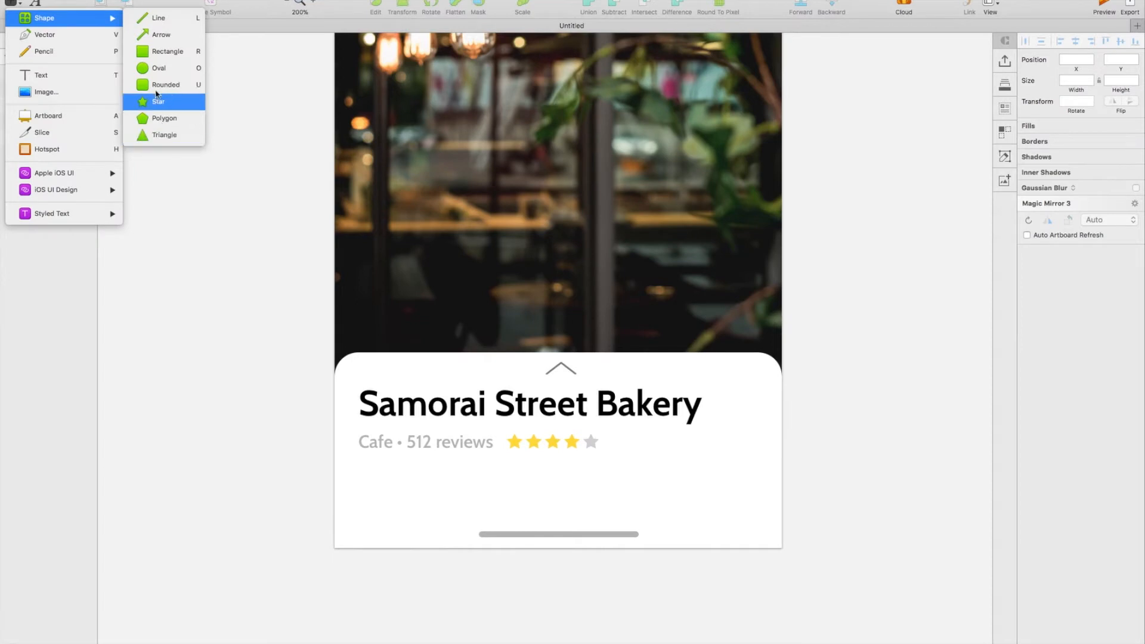
pyautogui.click(165, 84)
pyautogui.moveTo(369, 464); pyautogui.dragTo(519, 511)
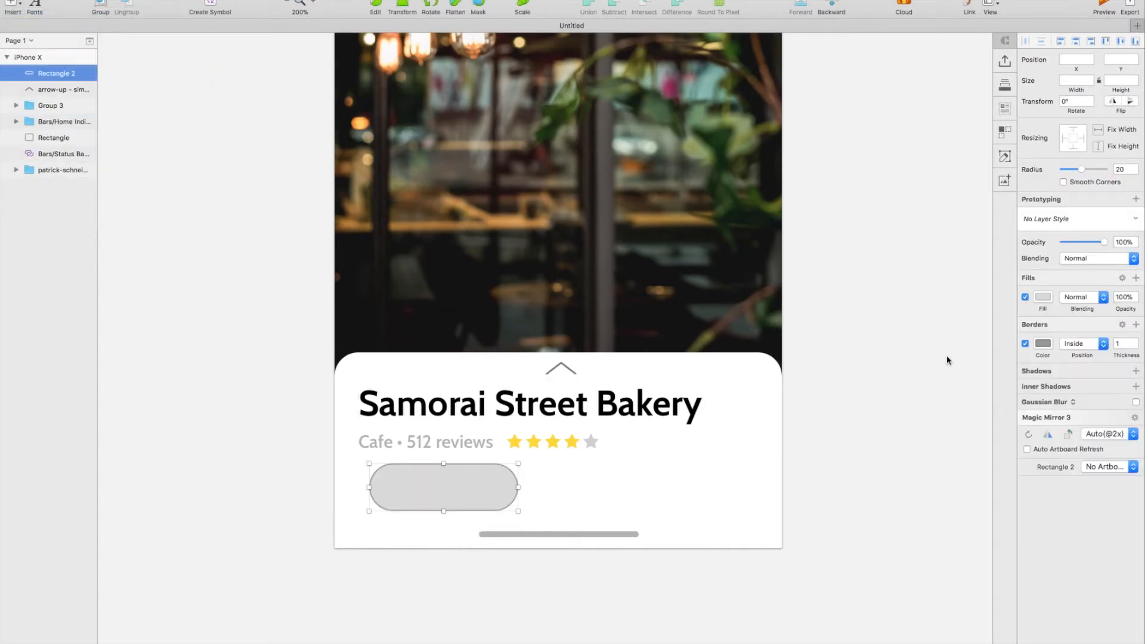
pyautogui.write('150')
pyautogui.press('Tab')
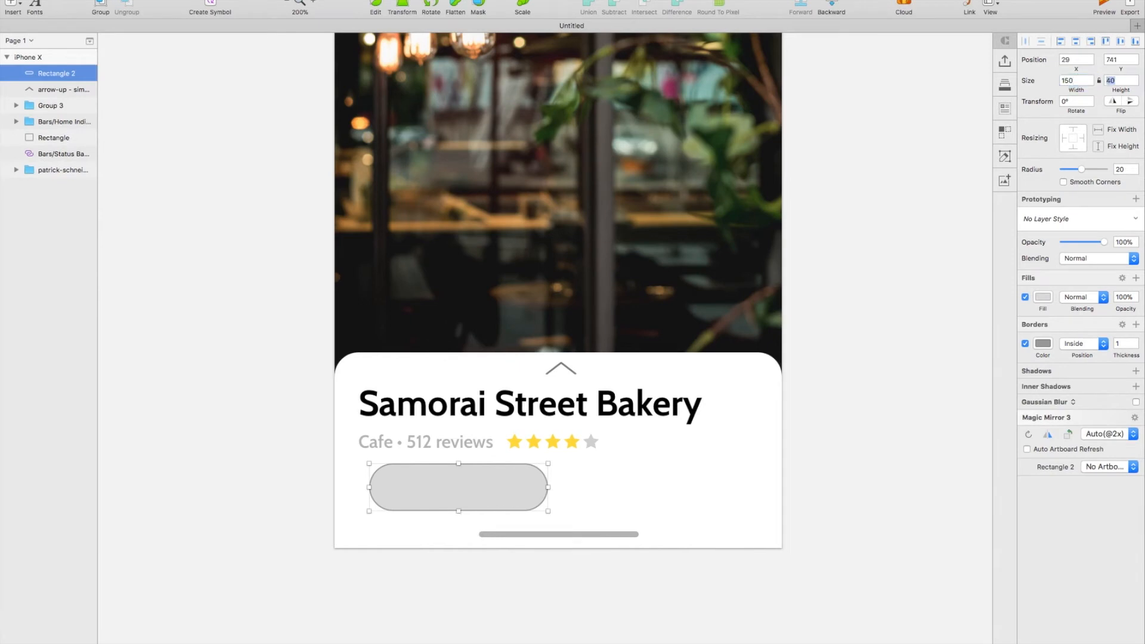
pyautogui.write('50')
pyautogui.press('Return')
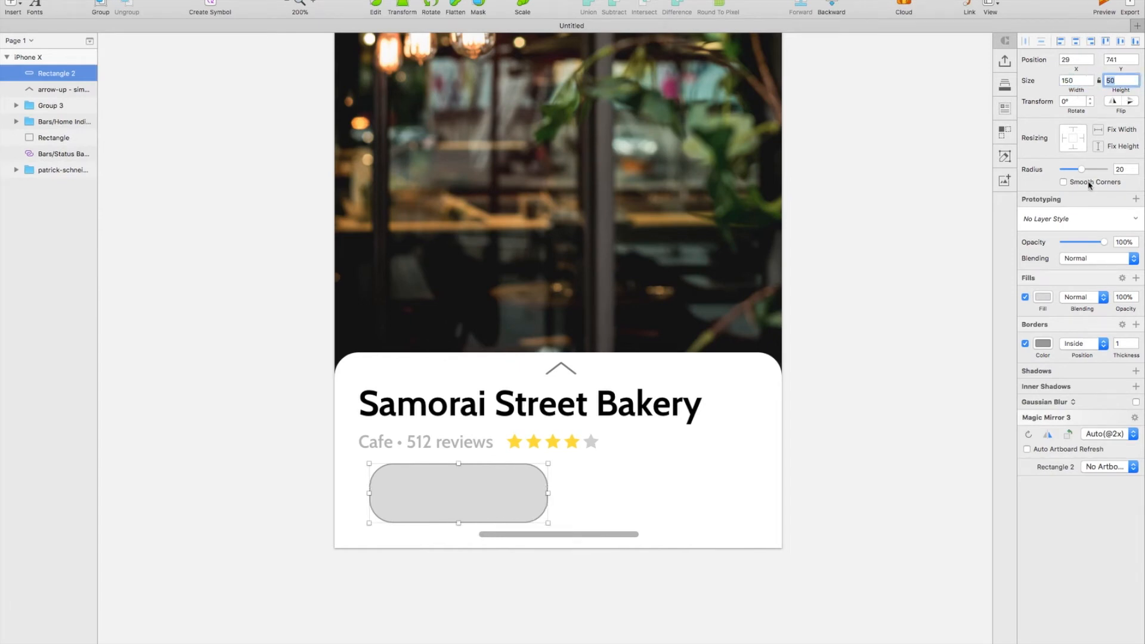
# Style the rounded rectangle as a borderless pill with maximum corner radius and the blue fill 5283FF
pyautogui.moveTo(1082, 169); pyautogui.dragTo(1104, 169)
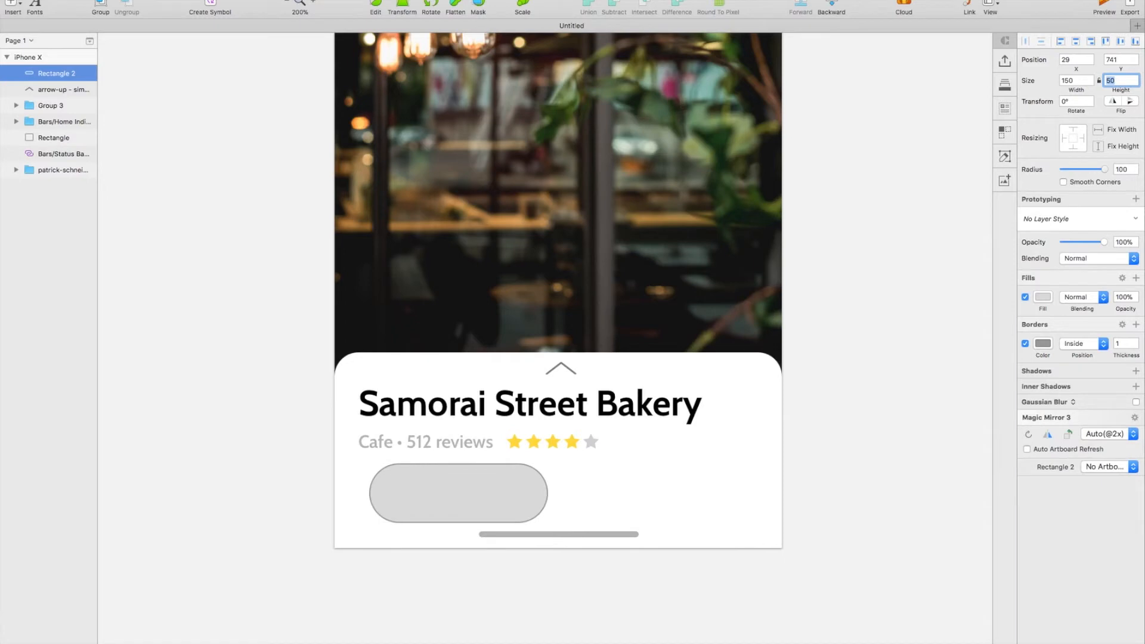
pyautogui.click(1026, 344)
pyautogui.click(1043, 297)
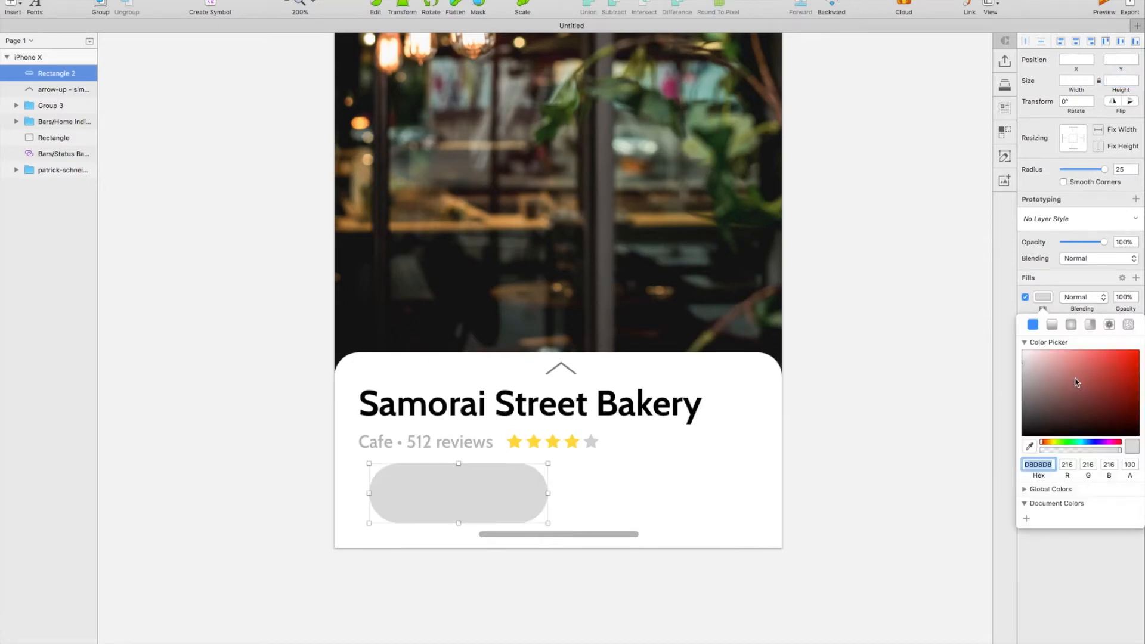
pyautogui.click(1092, 446)
pyautogui.moveTo(1092, 391); pyautogui.dragTo(1104, 352)
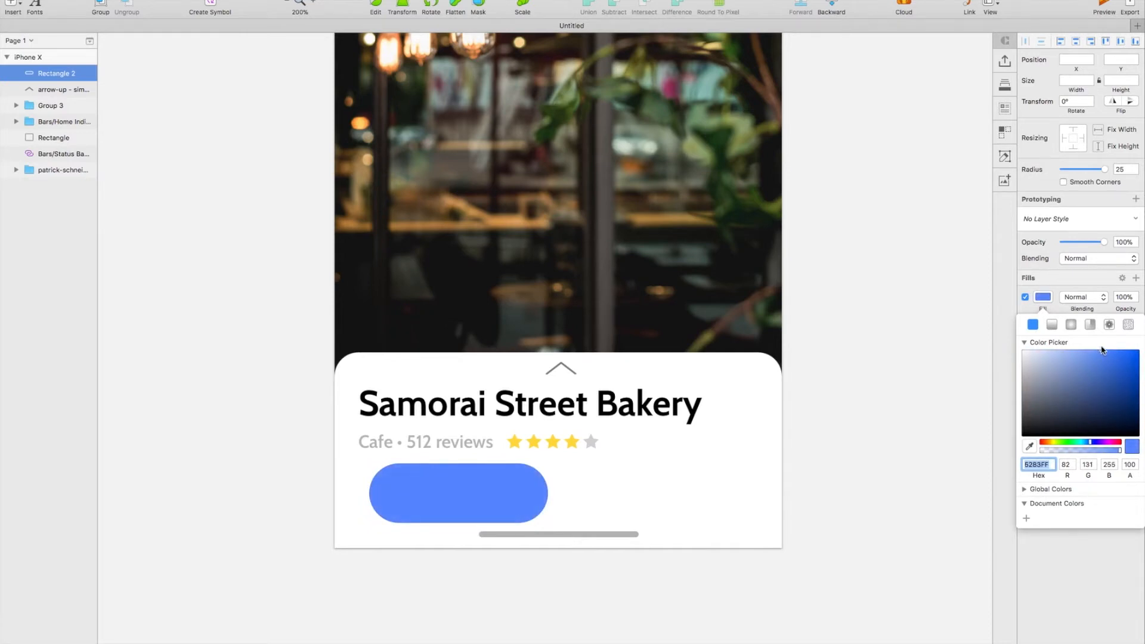
# Add the text "FOLLOW" on the blue button and colour it white FFFFFF
pyautogui.scroll(-2, 721, 493)
pyautogui.click(9, 4)
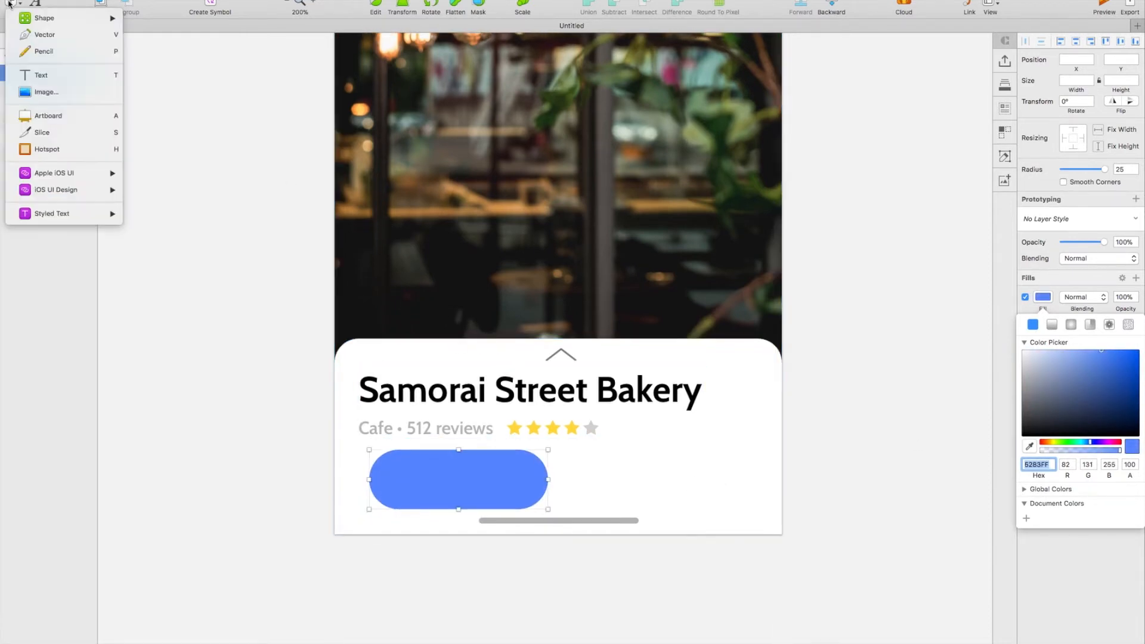
pyautogui.click(54, 76)
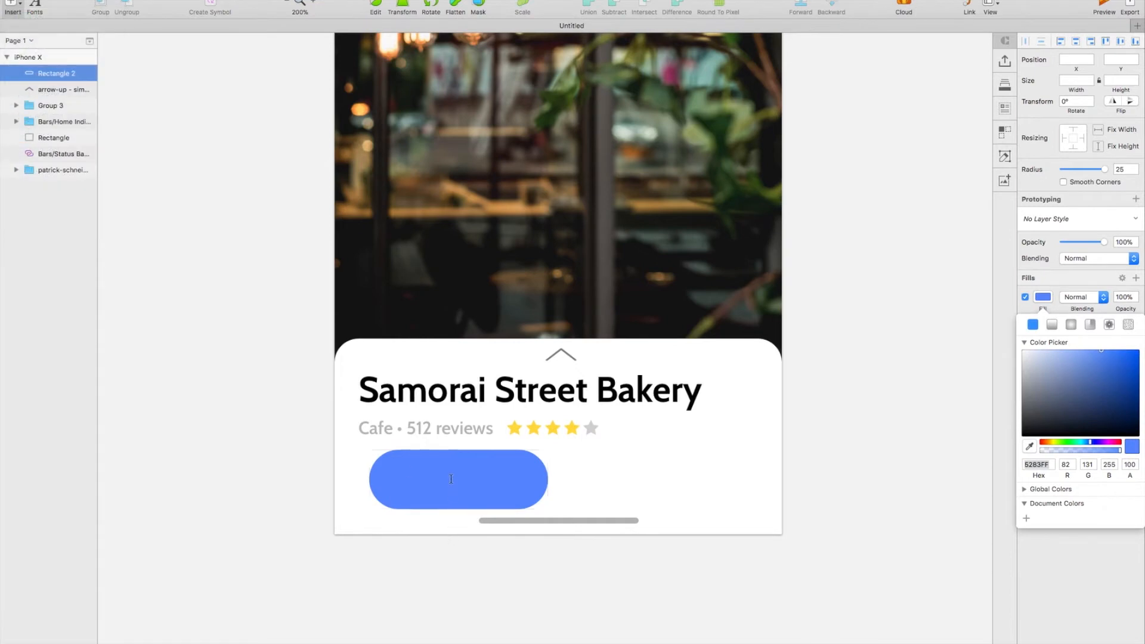
pyautogui.click(451, 478)
pyautogui.write('FOLLOW')
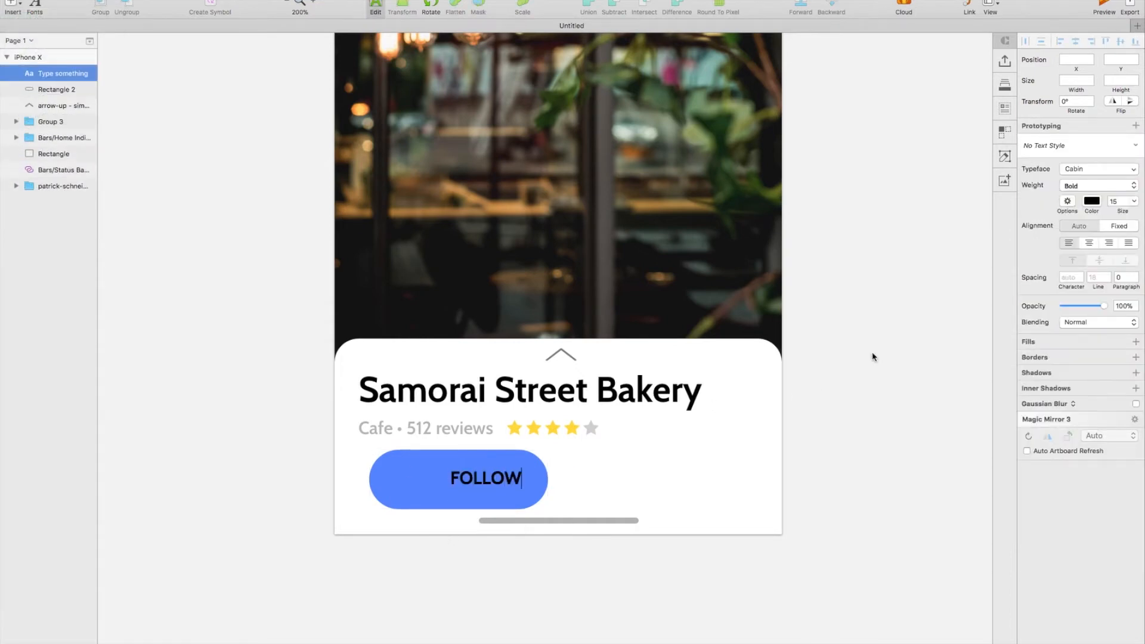
pyautogui.press('Escape')
pyautogui.click(1090, 242)
pyautogui.write('ffffff')
pyautogui.press('Return')
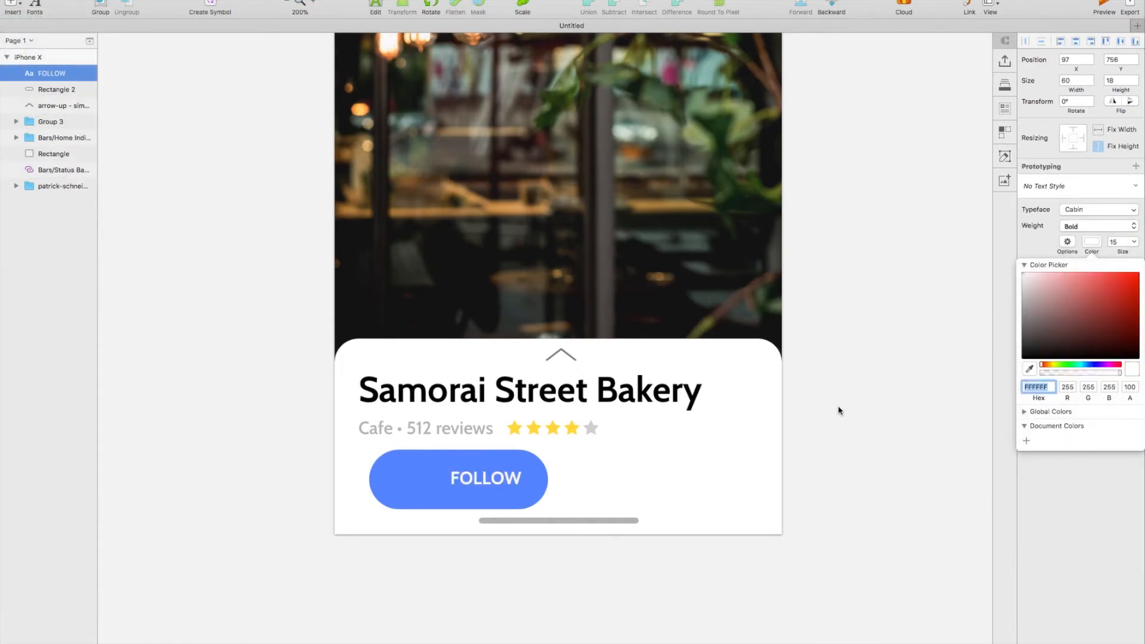
# Center the FOLLOW label on the blue button by aligning both layers horizontally and vertically
pyautogui.moveTo(499, 483); pyautogui.dragTo(472, 483)
pyautogui.keyDown('shift'); pyautogui.click(519, 456); pyautogui.keyUp('shift')
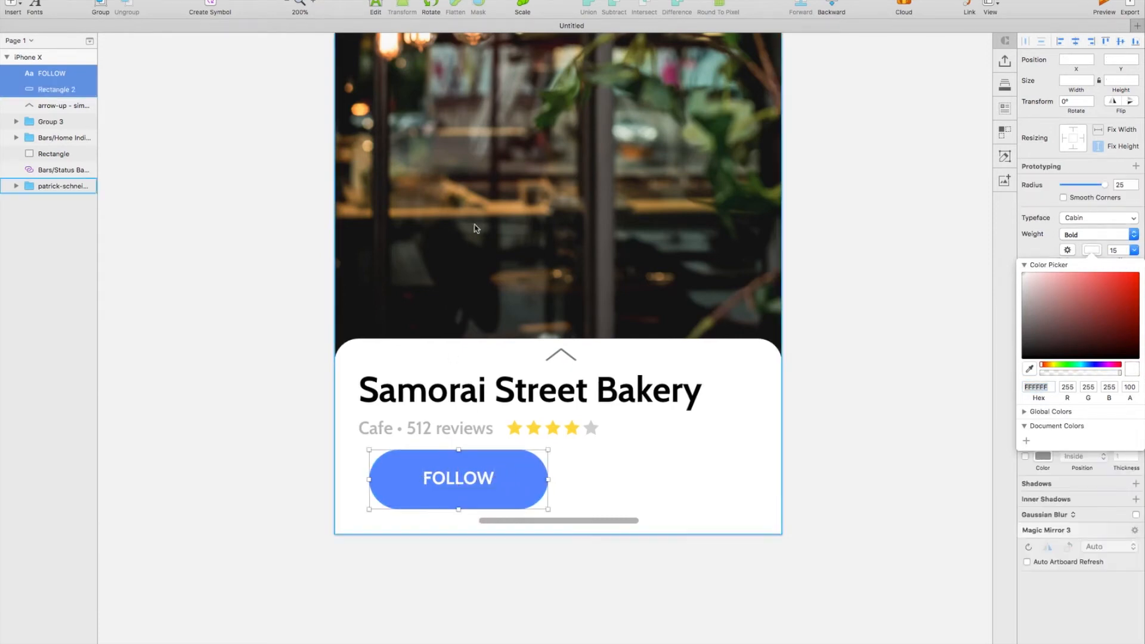
pyautogui.click(283, 0)
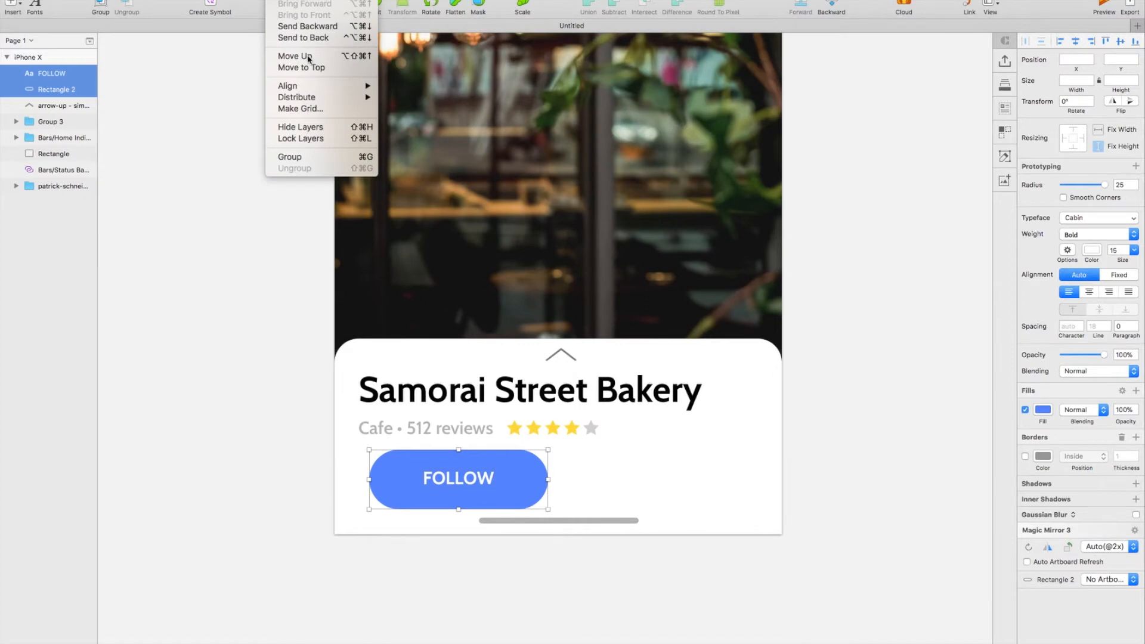
pyautogui.moveTo(333, 89)
pyautogui.click(420, 99)
pyautogui.click(229, 0)
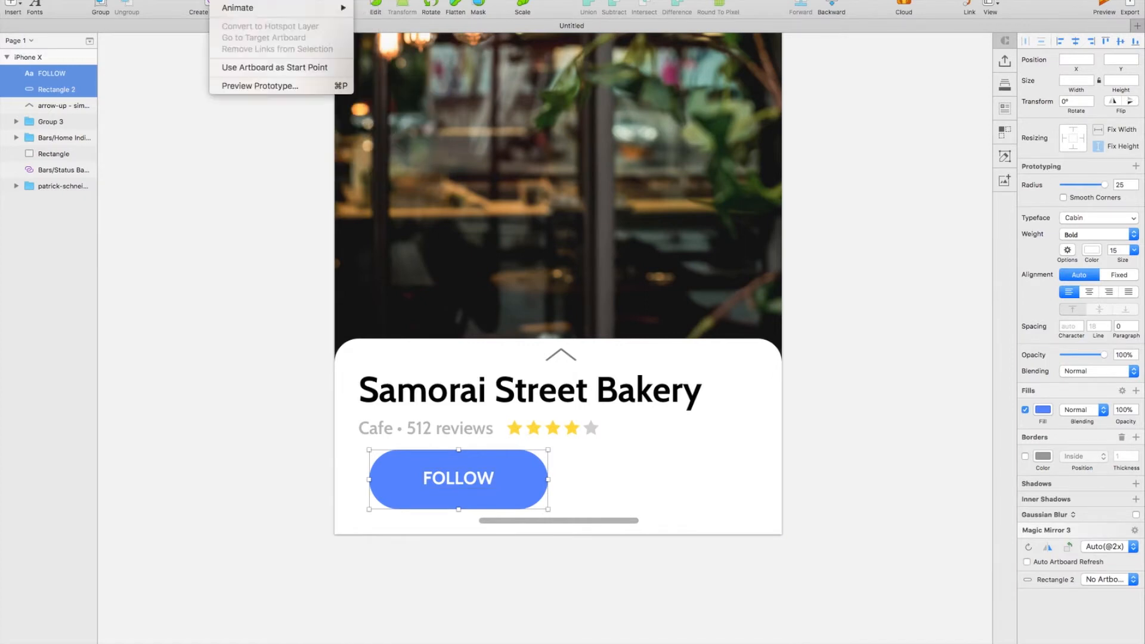
pyautogui.moveTo(283, 1)
pyautogui.moveTo(333, 87)
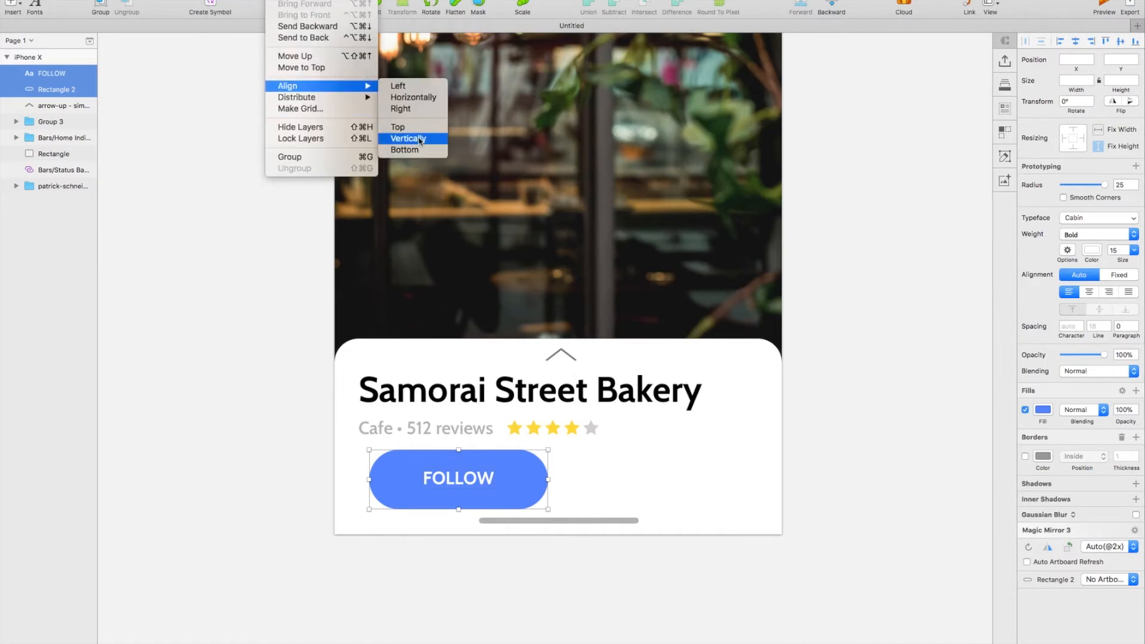
pyautogui.click(410, 138)
pyautogui.click(915, 368)
# Group the FOLLOW label with its blue button shape
pyautogui.hscroll(1, 914, 368)
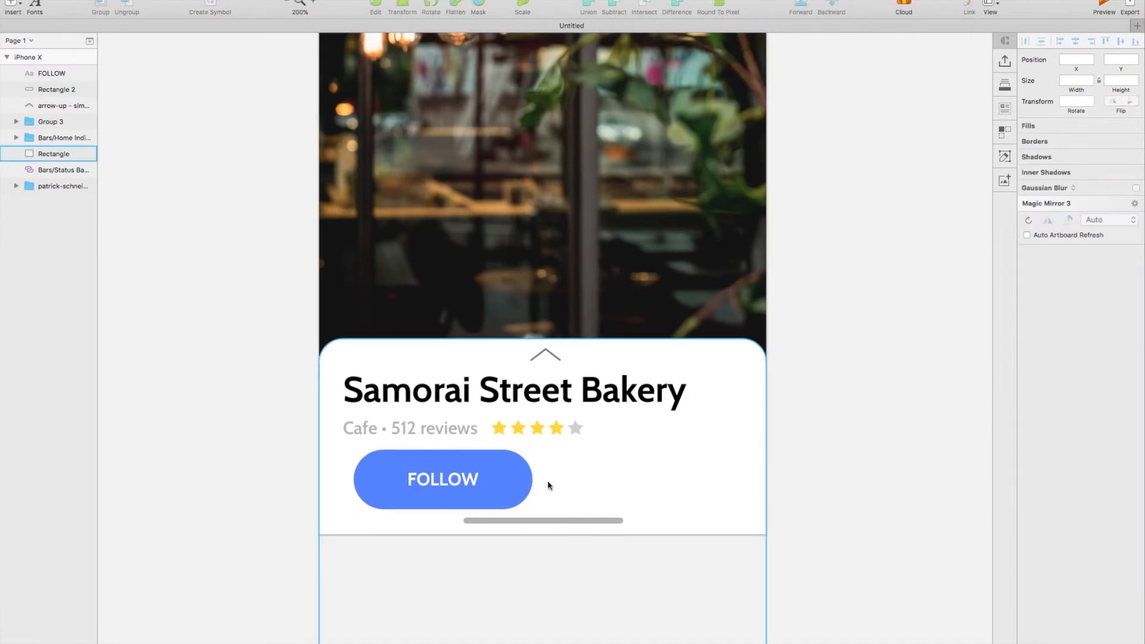
pyautogui.click(451, 483)
pyautogui.keyDown('shift'); pyautogui.click(465, 459); pyautogui.keyUp('shift')
pyautogui.press('super+g')
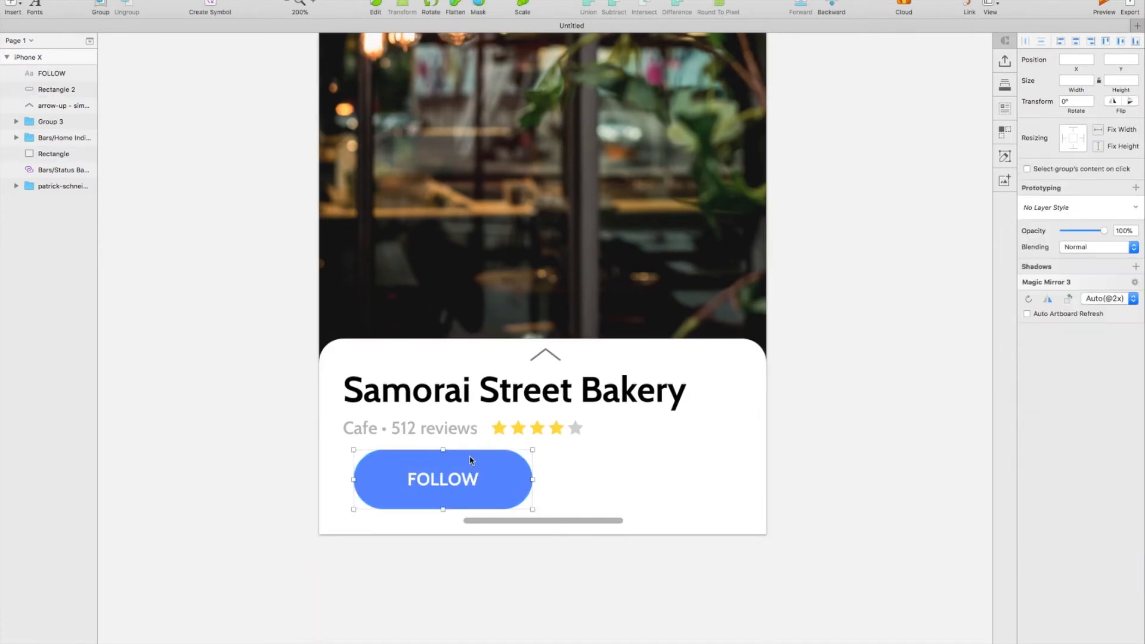
# Line up the FOLLOW button with the title's left edge and duplicate it beside the original at X 200, Y 741
pyautogui.moveTo(464, 460); pyautogui.dragTo(587, 470)
pyautogui.hotkey('shift', 'Right')
pyautogui.hotkey('shift', 'Right')
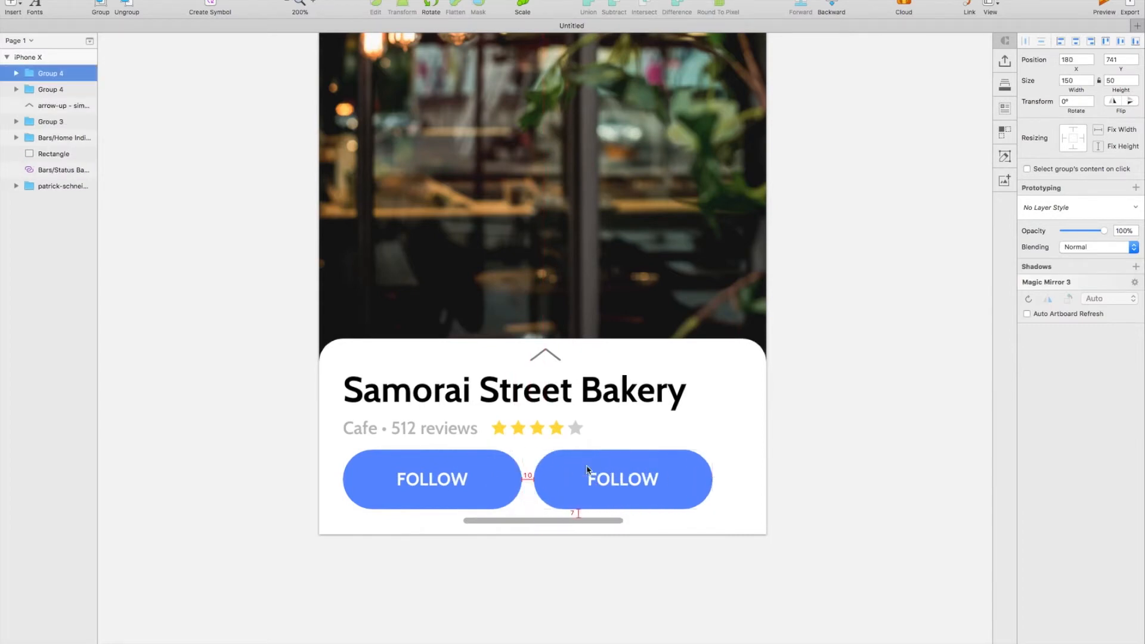
pyautogui.hotkey('shift', 'Right')
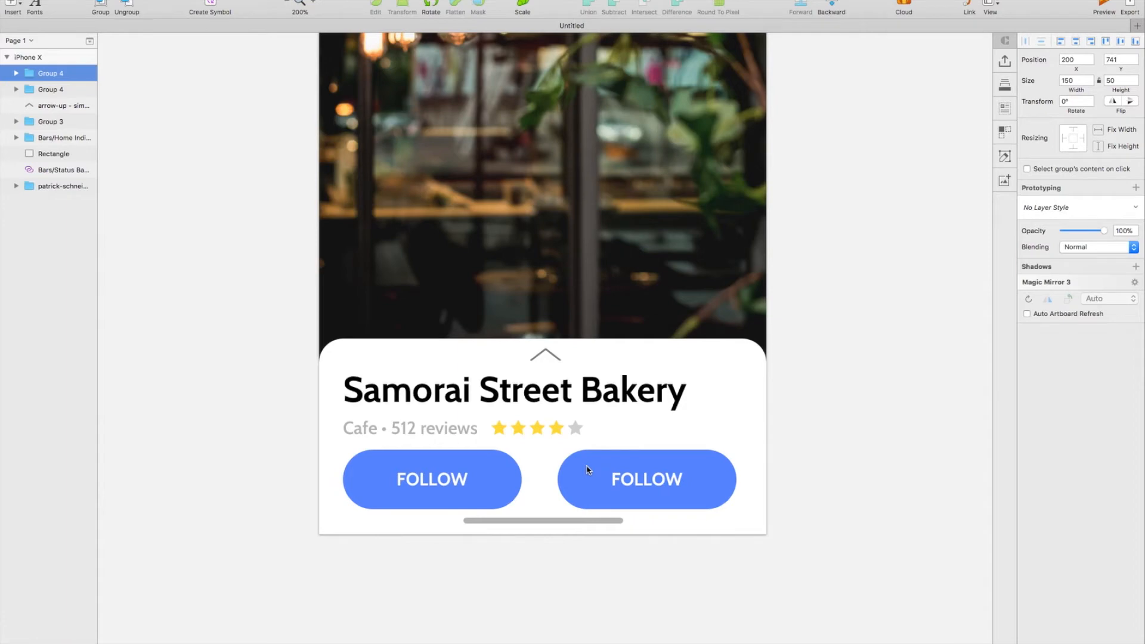
# Change the duplicated button's label to "VIEW MENU" and shift it to X 234 to center it
pyautogui.doubleClick(644, 484)
pyautogui.doubleClick(645, 484)
pyautogui.write('VIEW MENU')
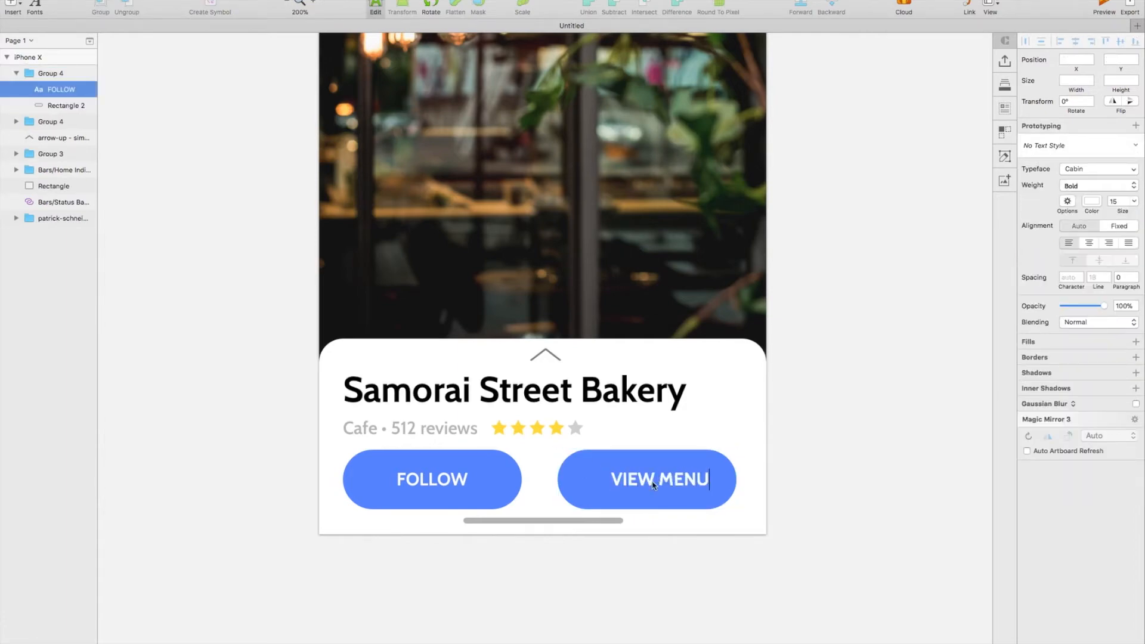
pyautogui.press('Escape')
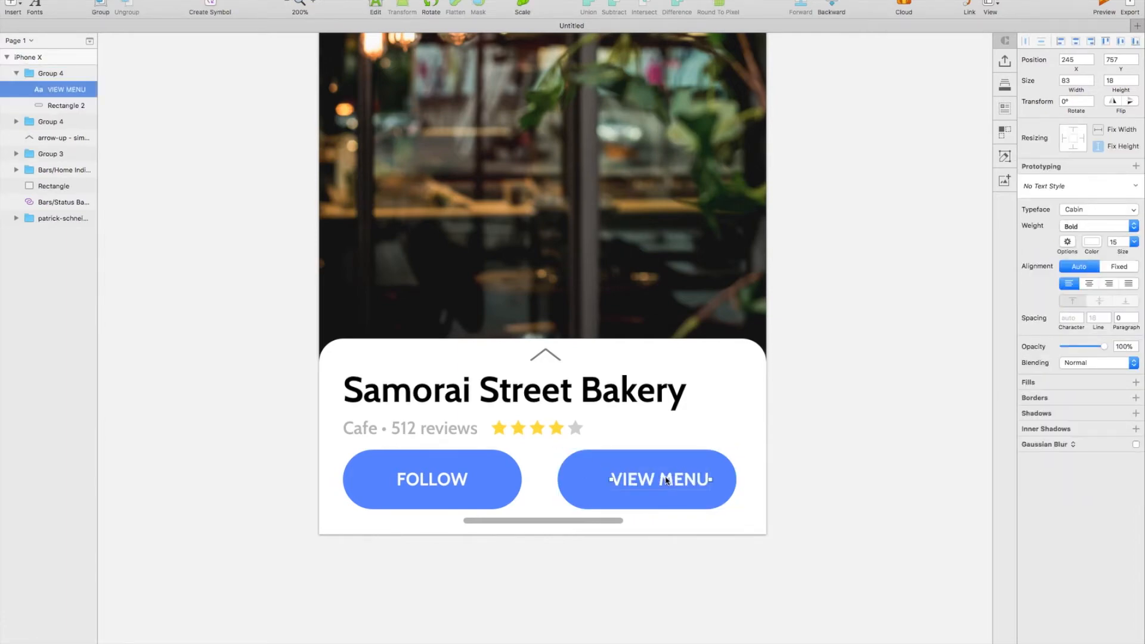
pyautogui.hotkey('shift', 'Left')
pyautogui.press('Left')
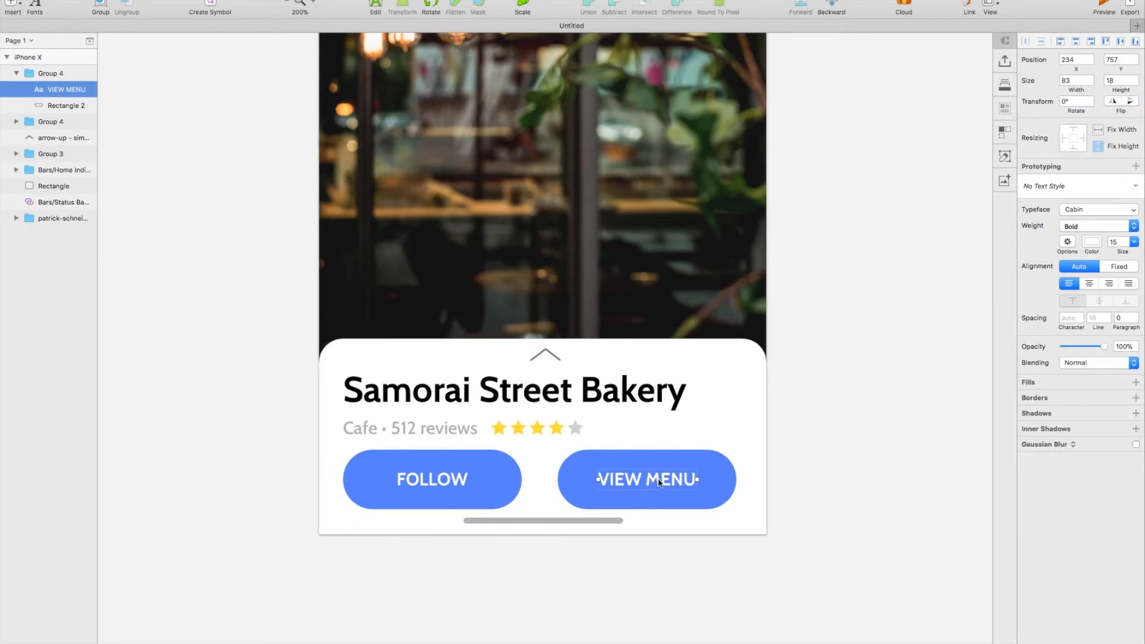
# Group the FOLLOW and VIEW MENU buttons together
pyautogui.press('Escape')
pyautogui.keyDown('shift'); pyautogui.click(486, 476); pyautogui.keyUp('shift')
pyautogui.press('super+g')
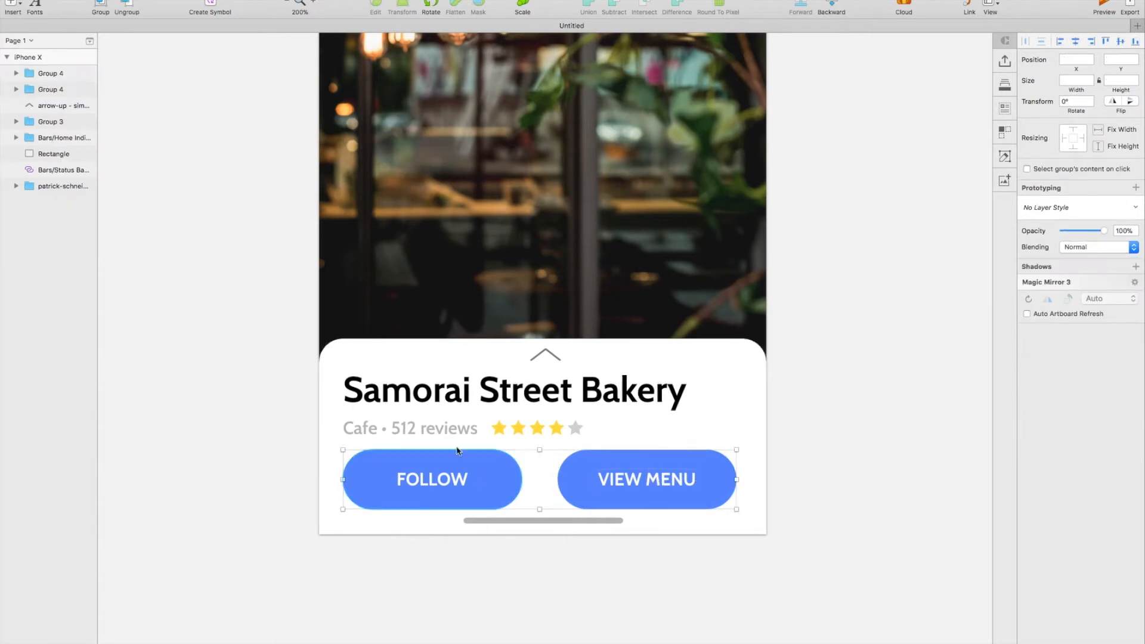
# Try centering the two-button group horizontally on the artboard and undo the alignment
pyautogui.click(284, 1)
pyautogui.moveTo(319, 88)
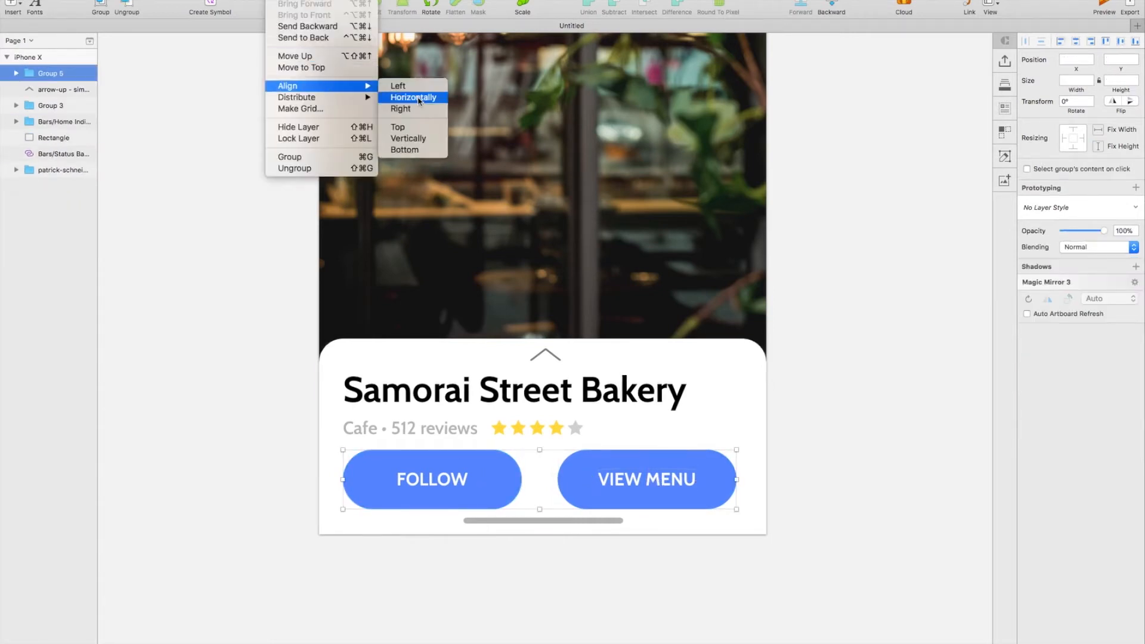
pyautogui.click(414, 97)
pyautogui.press('super+z')
# Nudge the VIEW MENU button 3 px to the right inside its group and center the group horizontally on the artboard
pyautogui.doubleClick(720, 459)
pyautogui.press('Right')
pyautogui.press('Right')
pyautogui.press('Right')
pyautogui.press('Escape')
pyautogui.click(284, 1)
pyautogui.moveTo(317, 87)
pyautogui.click(412, 97)
# Widen the button group to 336 by nudging the VIEW MENU button further right, and center the group horizontally again
pyautogui.doubleClick(700, 460)
pyautogui.press('Right')
pyautogui.press('Right')
pyautogui.press('Escape')
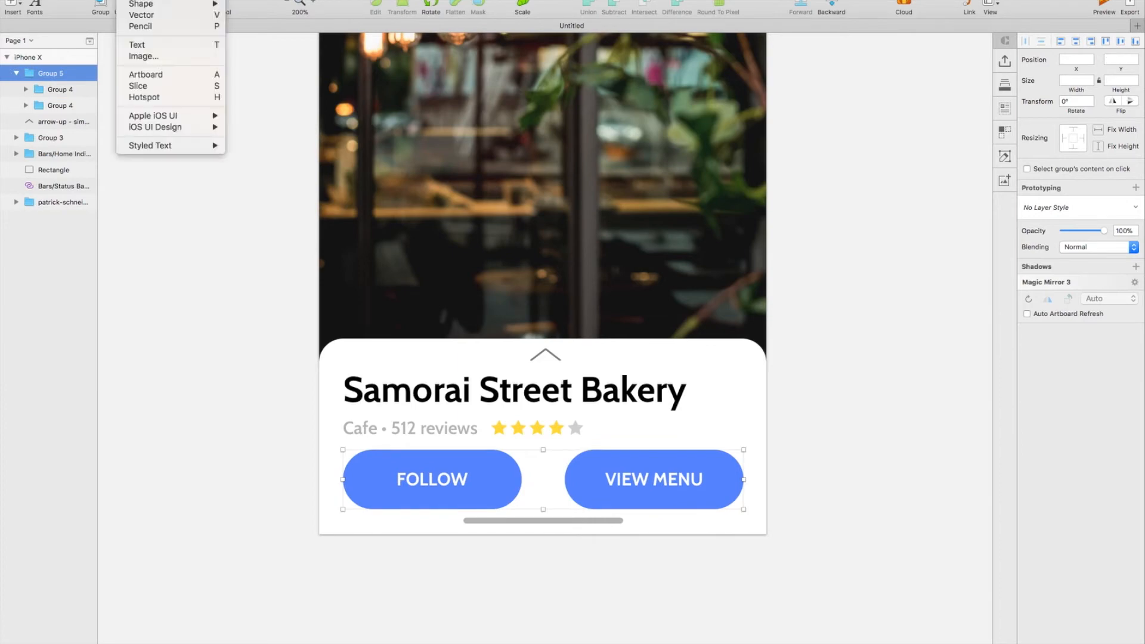
pyautogui.click(320, 1)
pyautogui.moveTo(283, 1)
pyautogui.moveTo(334, 86)
pyautogui.click(412, 97)
pyautogui.click(796, 214)
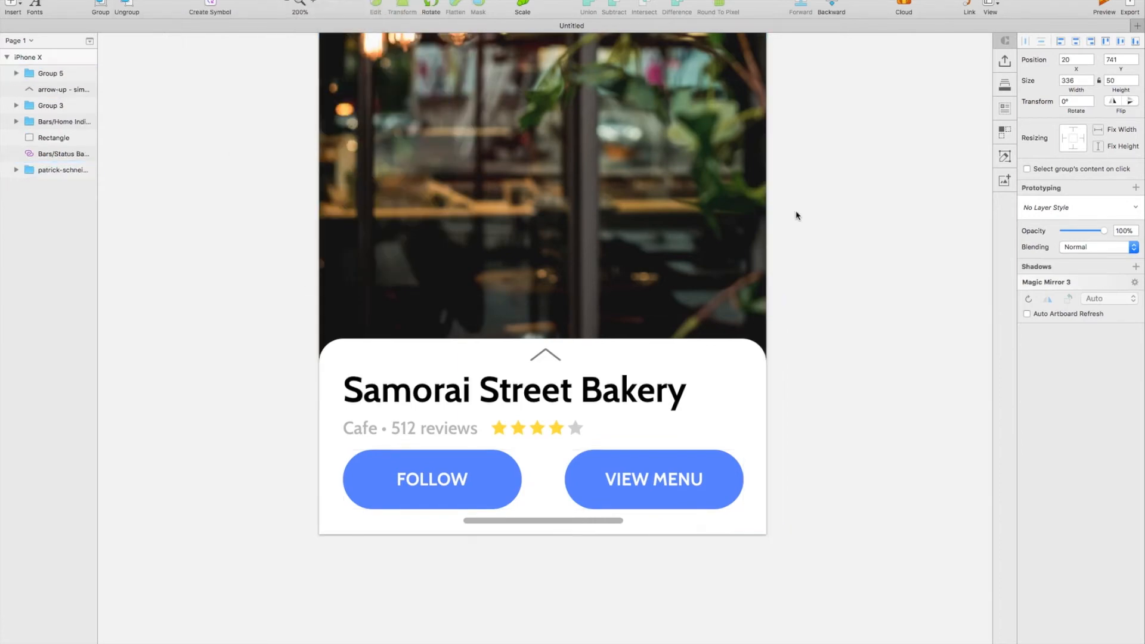
# Move the white panel rectangle up to Y 628
pyautogui.scroll(2, 798, 221)
pyautogui.scroll(-2, 617, 370)
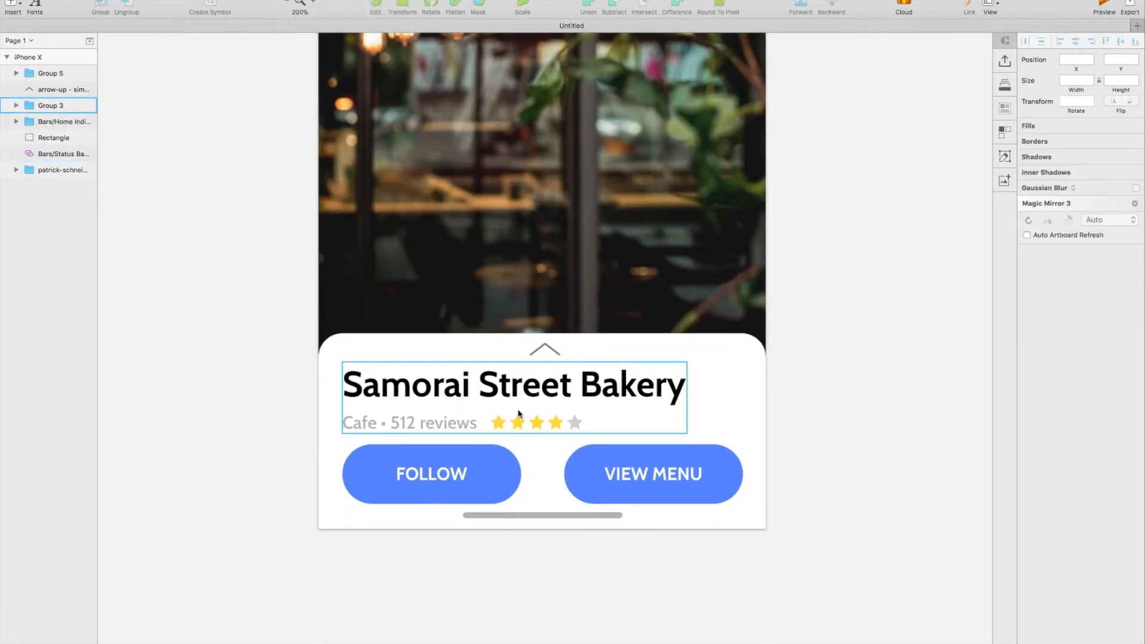
pyautogui.click(617, 349)
pyautogui.press('super+alt+shift+Up')
pyautogui.press('super+alt+shift+Up')
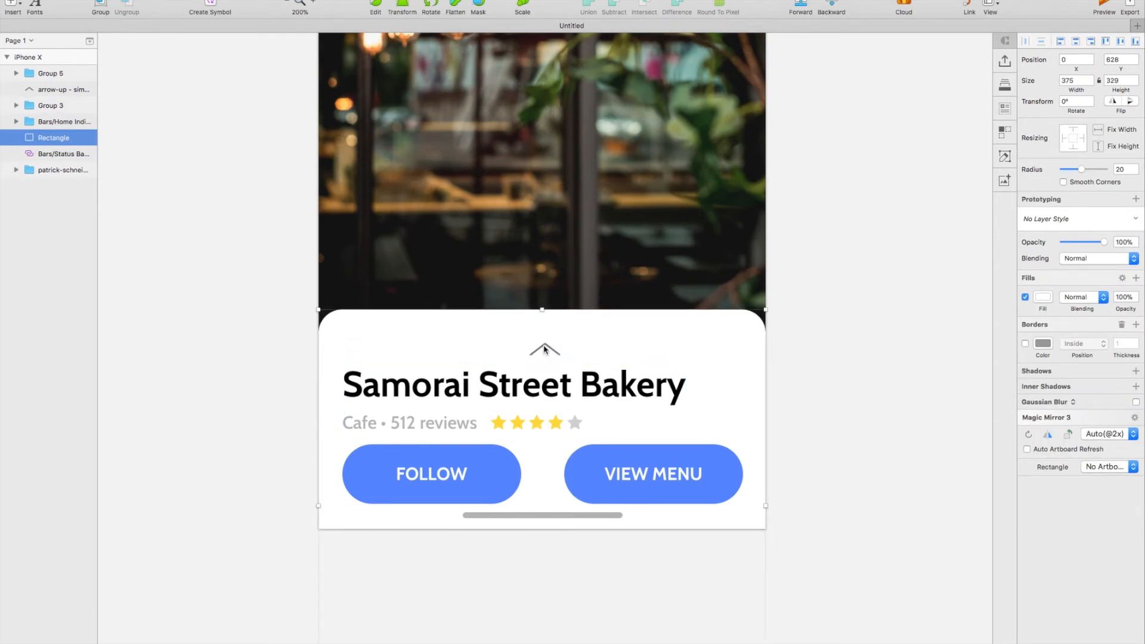
# Move the arrow icon and the title group together up about 20 px within the white panel
pyautogui.click(546, 349)
pyautogui.keyDown('shift'); pyautogui.click(535, 386); pyautogui.keyUp('shift')
pyautogui.hotkey('shift', 'Up')
pyautogui.hotkey('shift', 'Up')
pyautogui.hotkey('shift', 'Up')
pyautogui.hotkey('shift', 'Up')
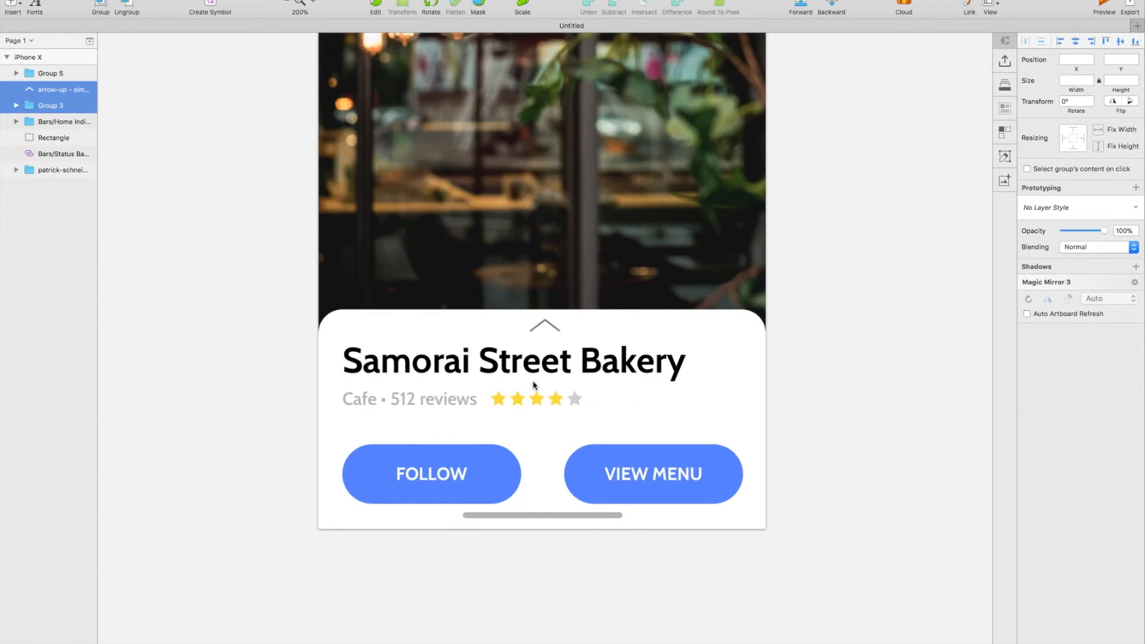
# Nudge the group holding the bakery title and star rating down 5 px in the white panel
pyautogui.click(549, 383)
pyautogui.press('Down')
pyautogui.press('Down')
pyautogui.press('Down')
pyautogui.press('Down')
pyautogui.press('Down')
# Move the FOLLOW and VIEW MENU button group up to Y 728
pyautogui.click(499, 451)
pyautogui.hotkey('shift', 'Up')
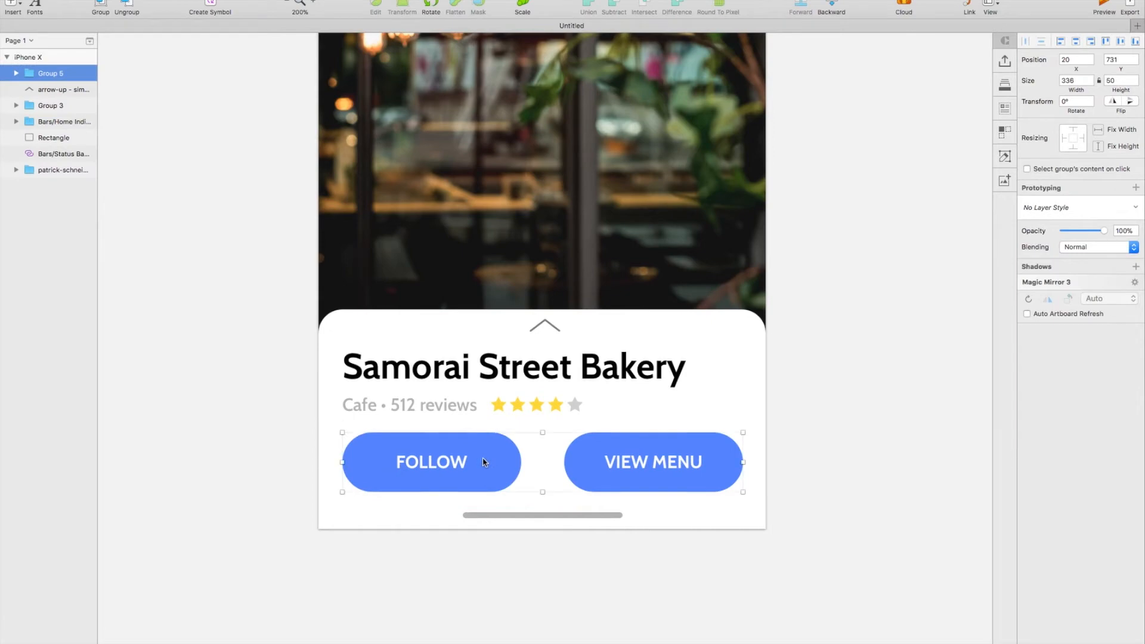
pyautogui.hotkey('shift', 'Down')
pyautogui.hotkey('shift', 'Down')
pyautogui.press('Up')
pyautogui.press('Up')
pyautogui.press('Up')
pyautogui.hotkey('shift', 'Up')
pyautogui.hotkey('shift', 'Up')
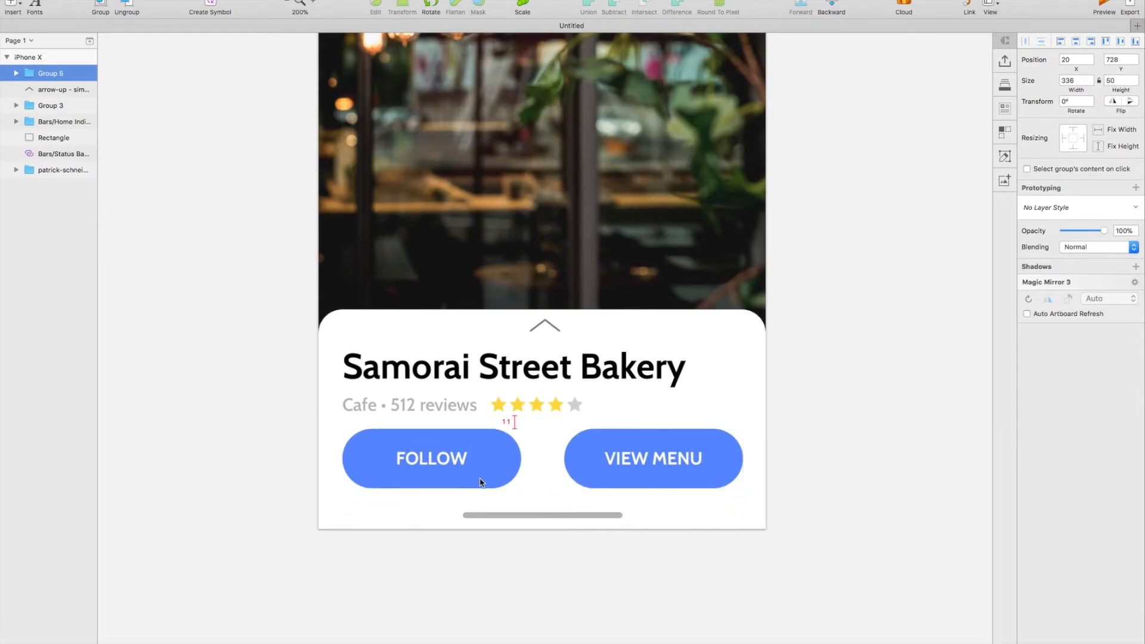
# Move the white panel rectangle up to Y 618, and shift the arrow icon and title group up 10 px
pyautogui.scroll(2, 478, 406)
pyautogui.click(473, 342)
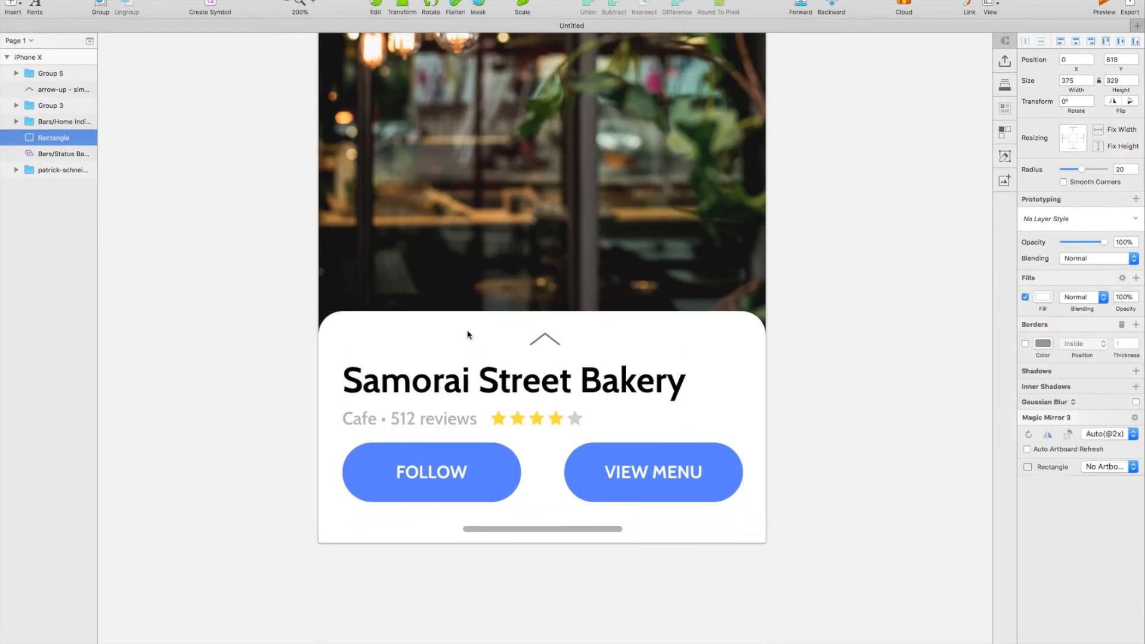
pyautogui.click(534, 341)
pyautogui.keyDown('shift'); pyautogui.click(517, 381); pyautogui.keyUp('shift')
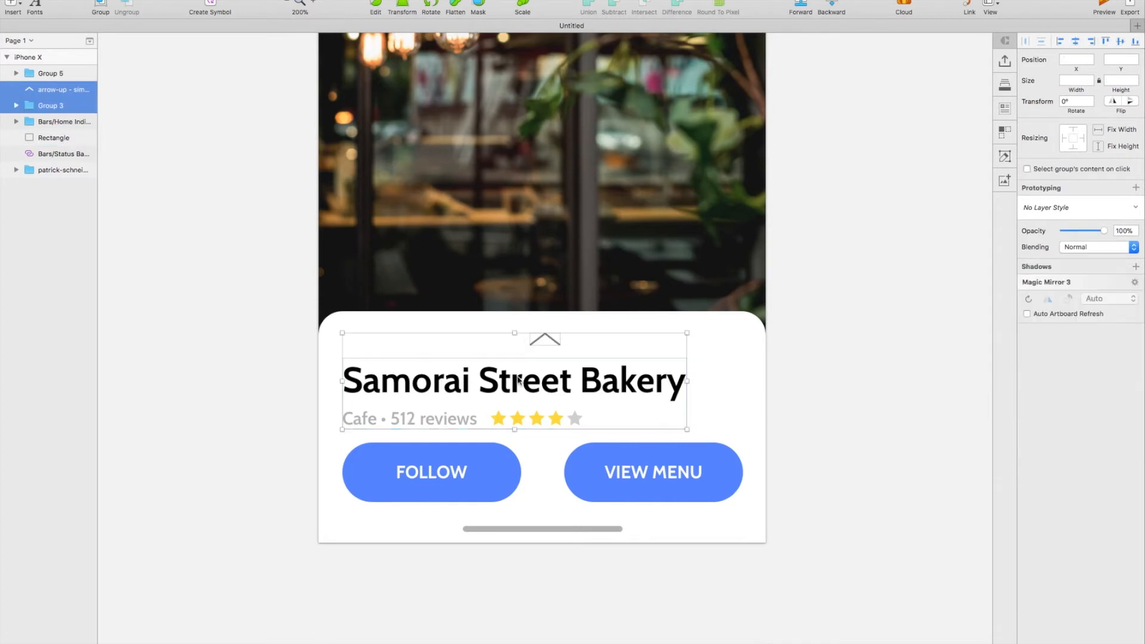
pyautogui.hotkey('shift', 'Up')
# Nudge the FOLLOW and VIEW MENU button group up 2 px to Y 726
pyautogui.click(458, 466)
pyautogui.press('Up')
pyautogui.press('Up')
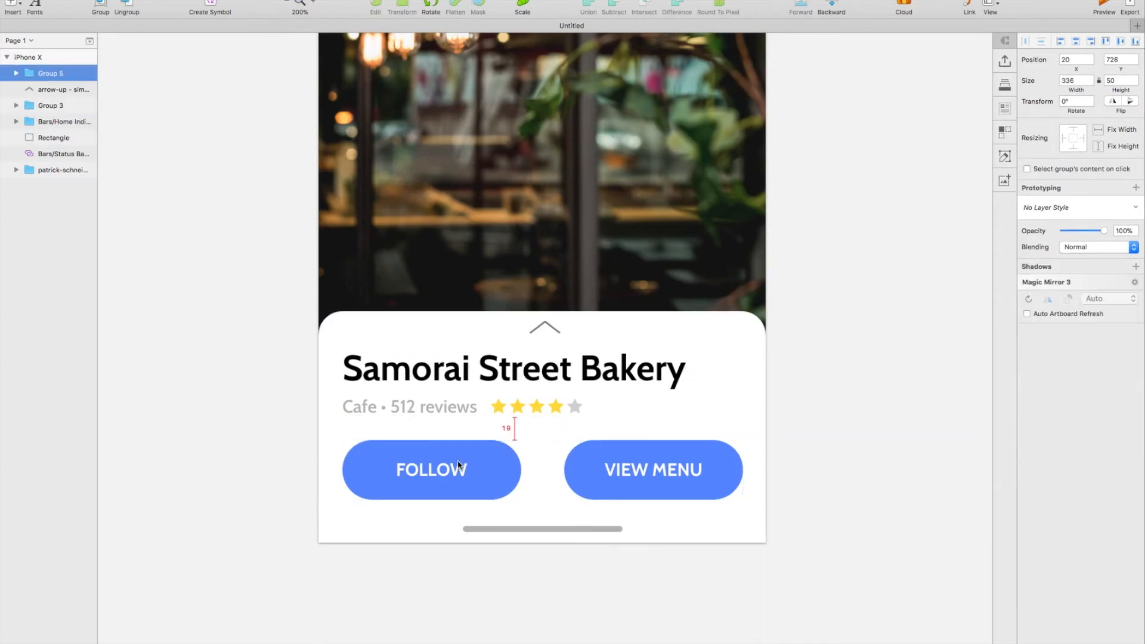
pyautogui.press('super+0')
pyautogui.click(811, 416)
pyautogui.scroll(3, 810, 415)
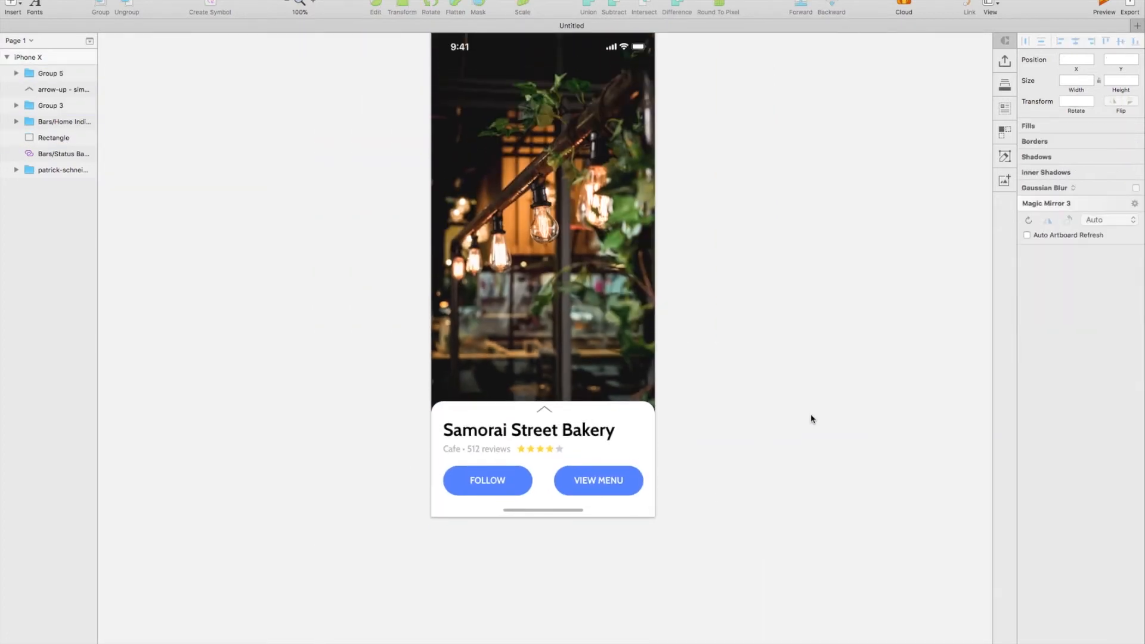
# Set the VIEW MENU and FOLLOW label text to size 14 and center each label in its button
pyautogui.scroll(1, 810, 419)
pyautogui.click(609, 512)
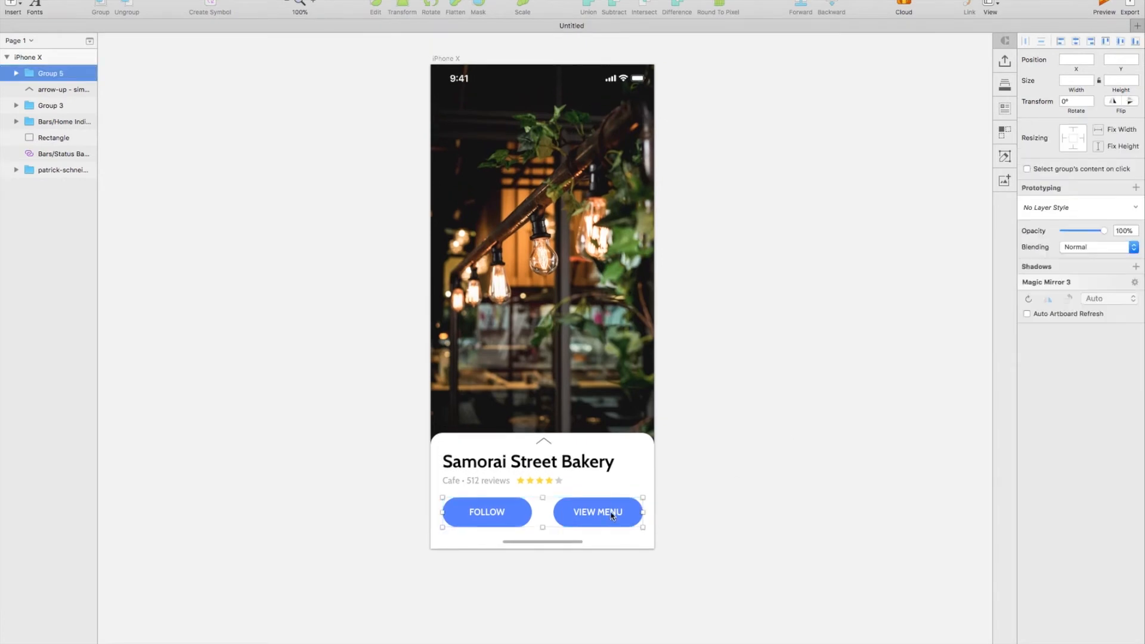
pyautogui.click(612, 515)
pyautogui.click(610, 514)
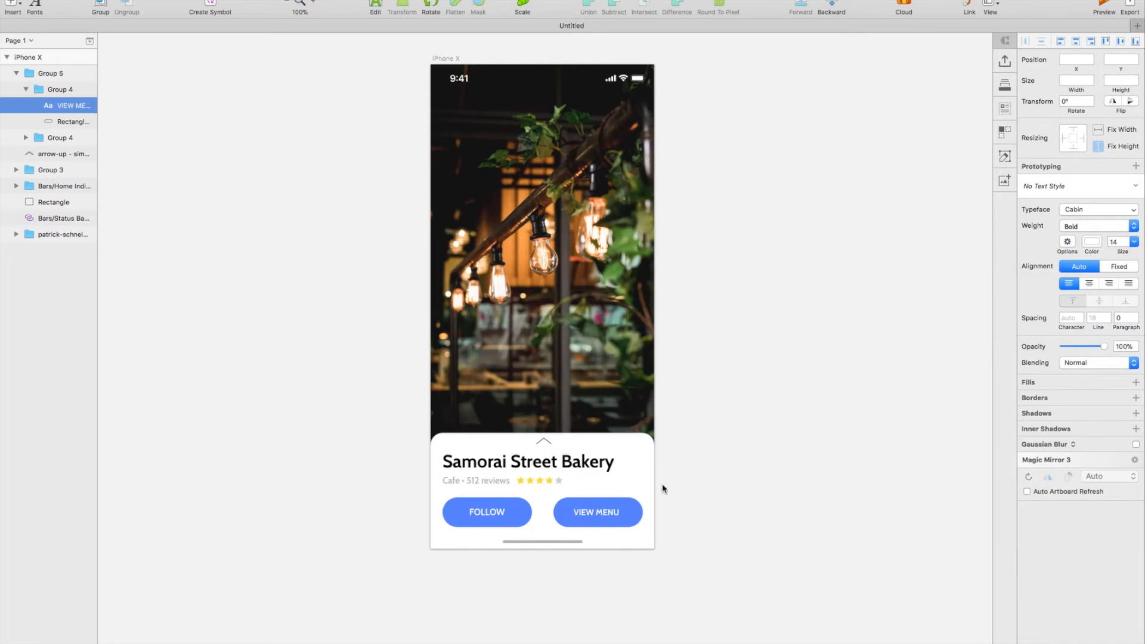
pyautogui.click(486, 512)
pyautogui.click(489, 511)
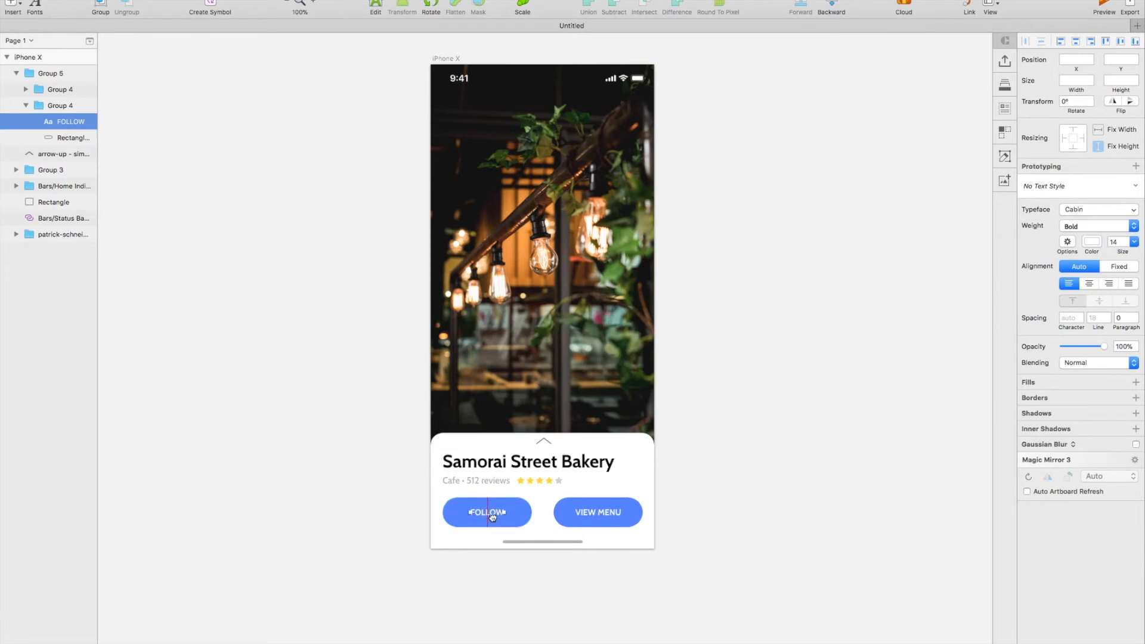
pyautogui.click(782, 514)
# Rename the iPhone X artboard as profile-main
pyautogui.scroll(4, 781, 513)
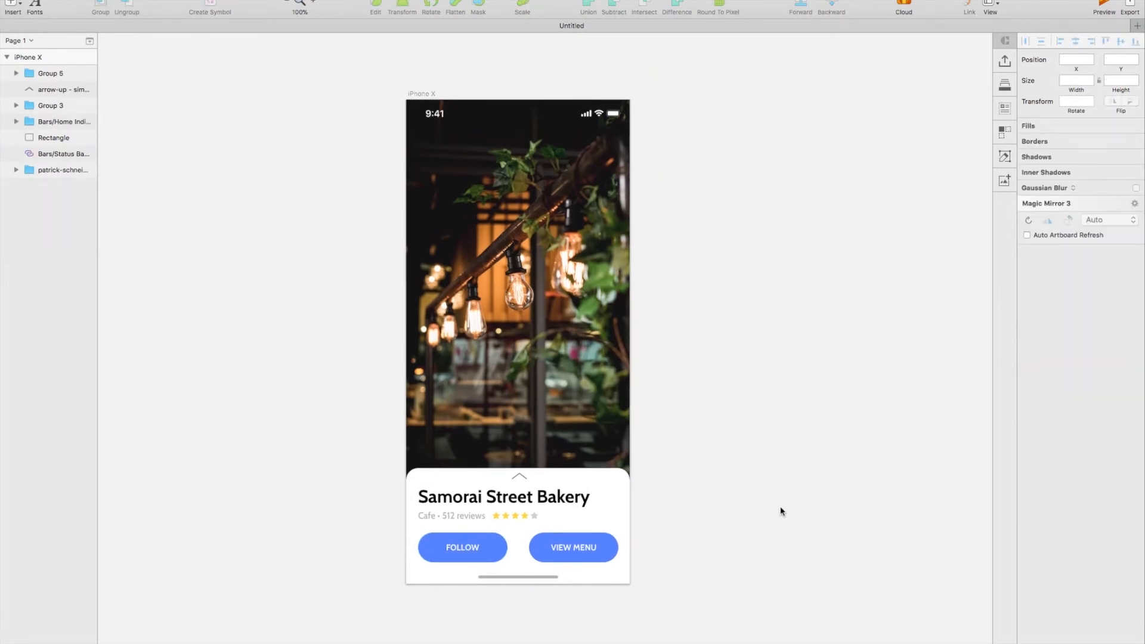
pyautogui.click(416, 106)
pyautogui.doubleClick(62, 63)
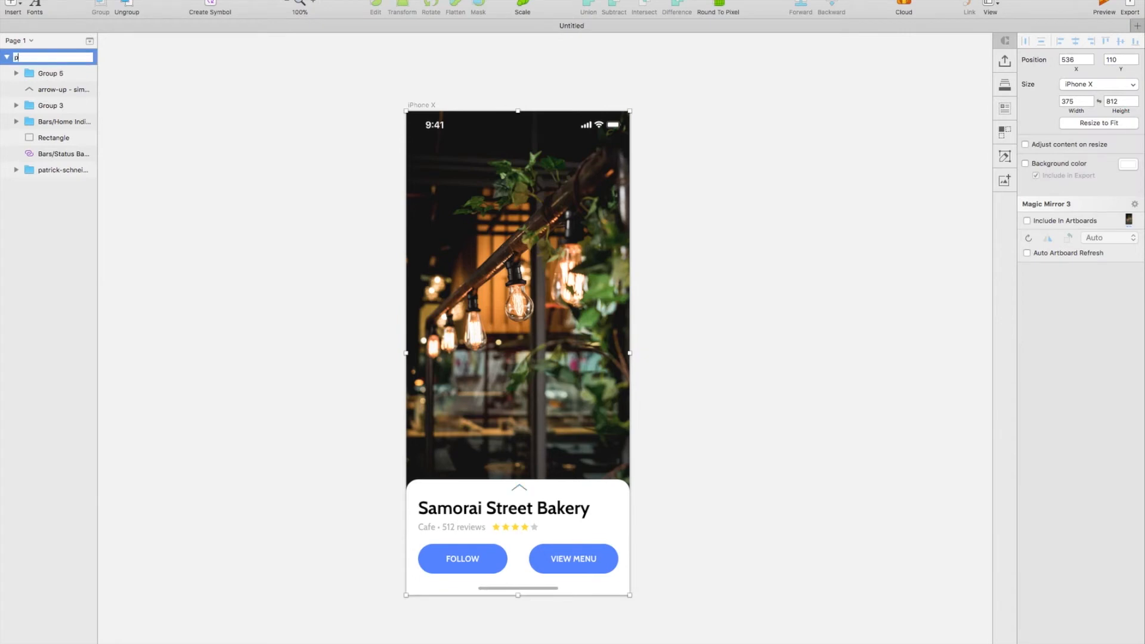
pyautogui.write('profile-main')
pyautogui.press('Return')
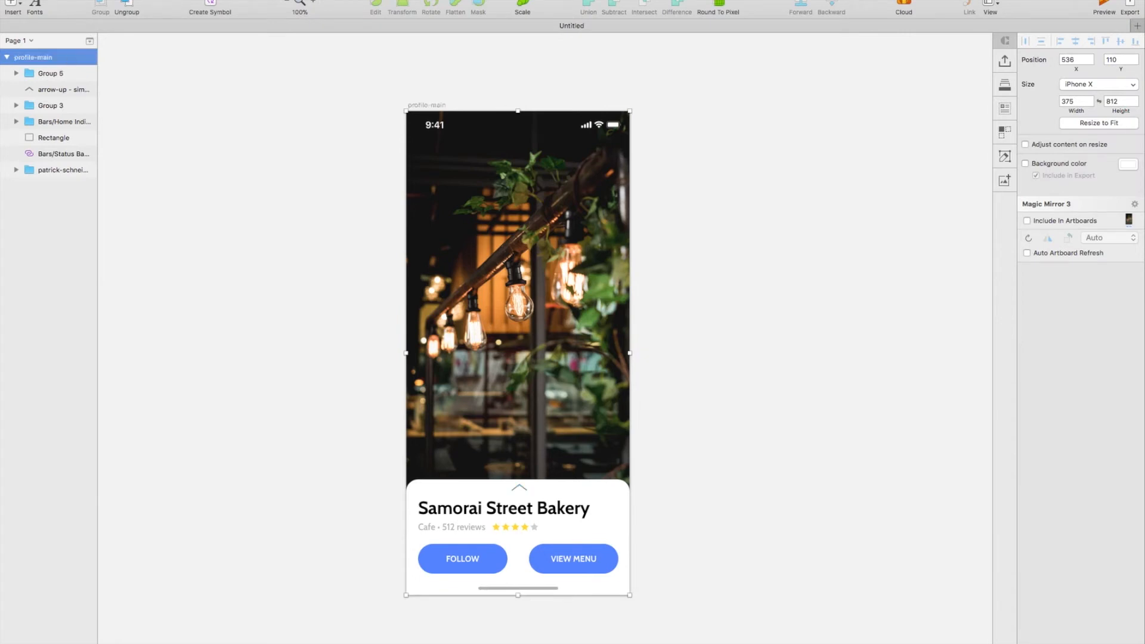
# Duplicate the profile-main artboard beside the original at X 1011
pyautogui.click(350, 107)
pyautogui.click(424, 105)
pyautogui.press('super+d')
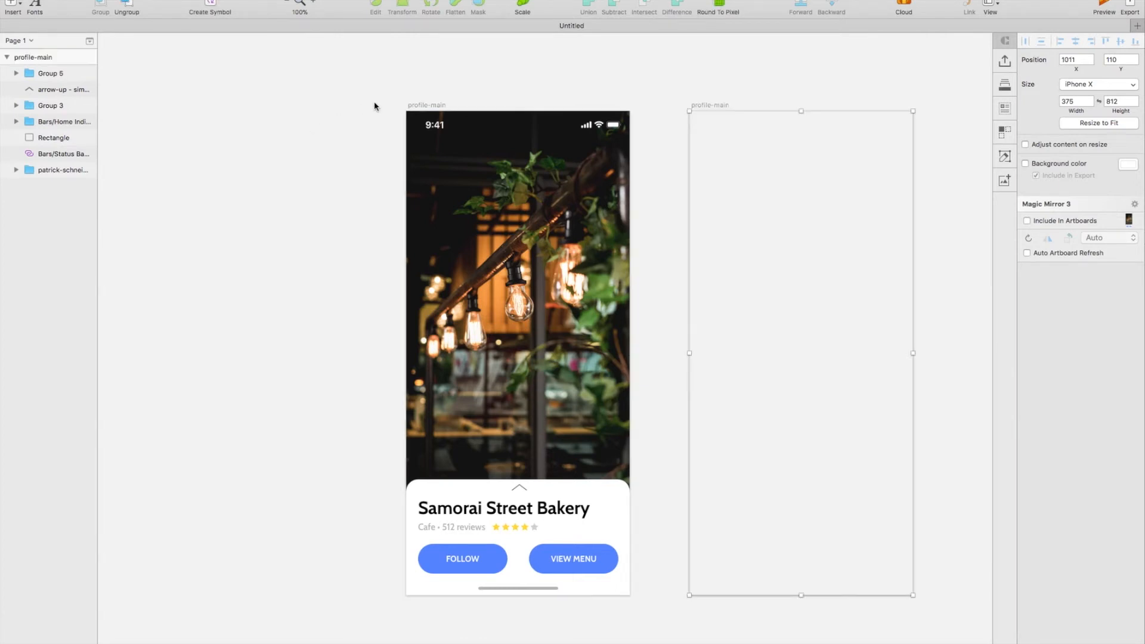
pyautogui.hscroll(5, 373, 108)
pyautogui.hscroll(-3, 374, 106)
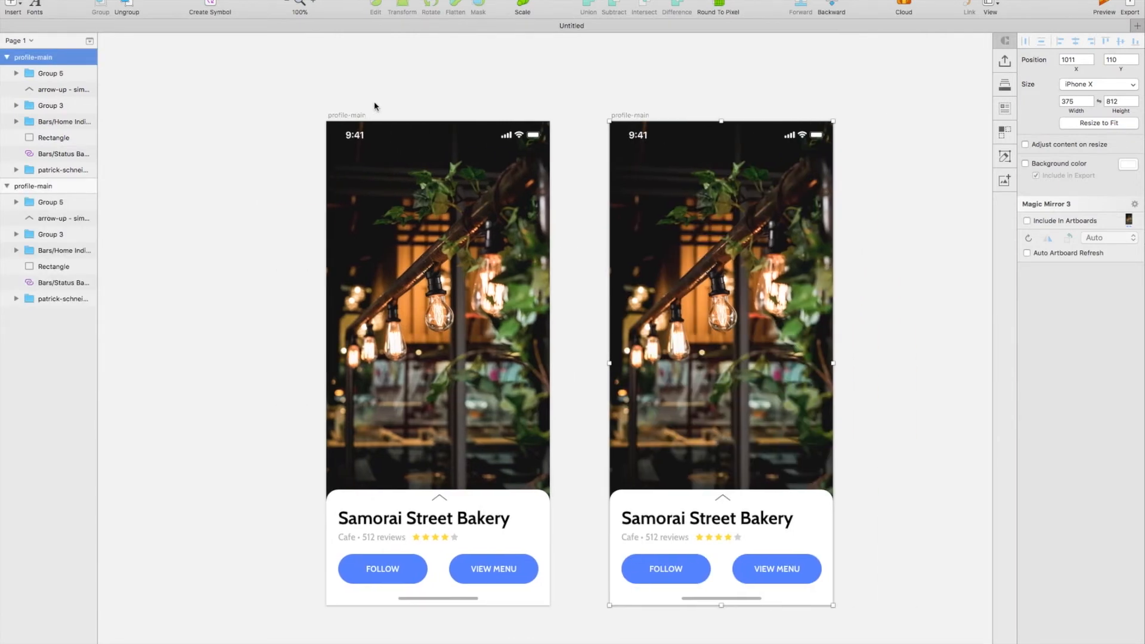
pyautogui.hscroll(-3, 374, 107)
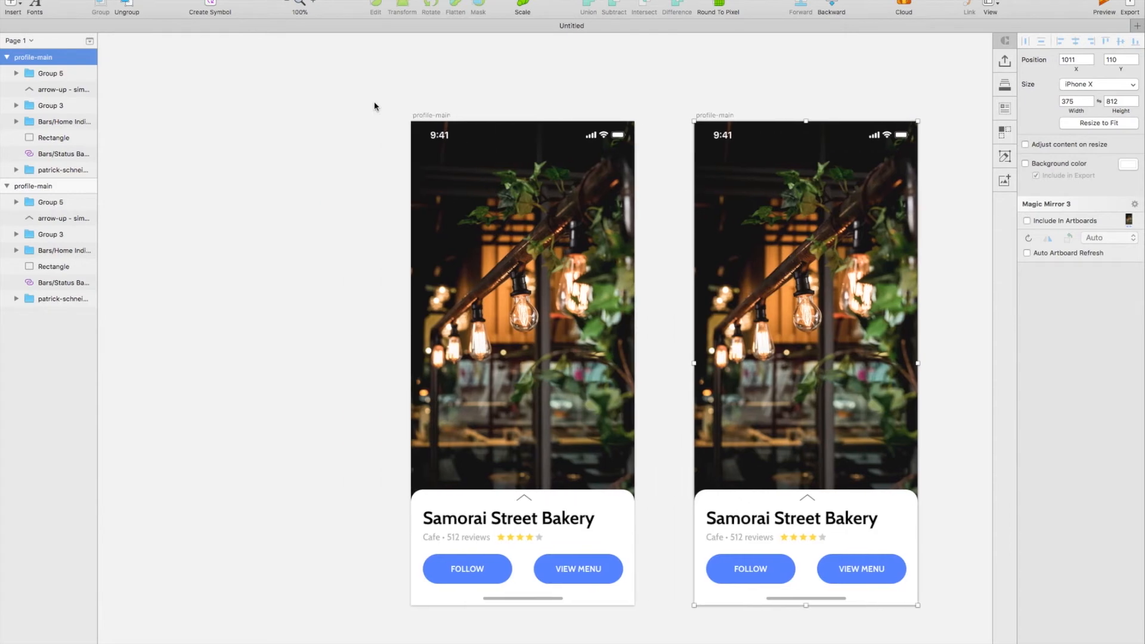
# Insert the circled left arrow icon from the simple-line-icons font onto the original profile-main artboard
pyautogui.press('super+plus')
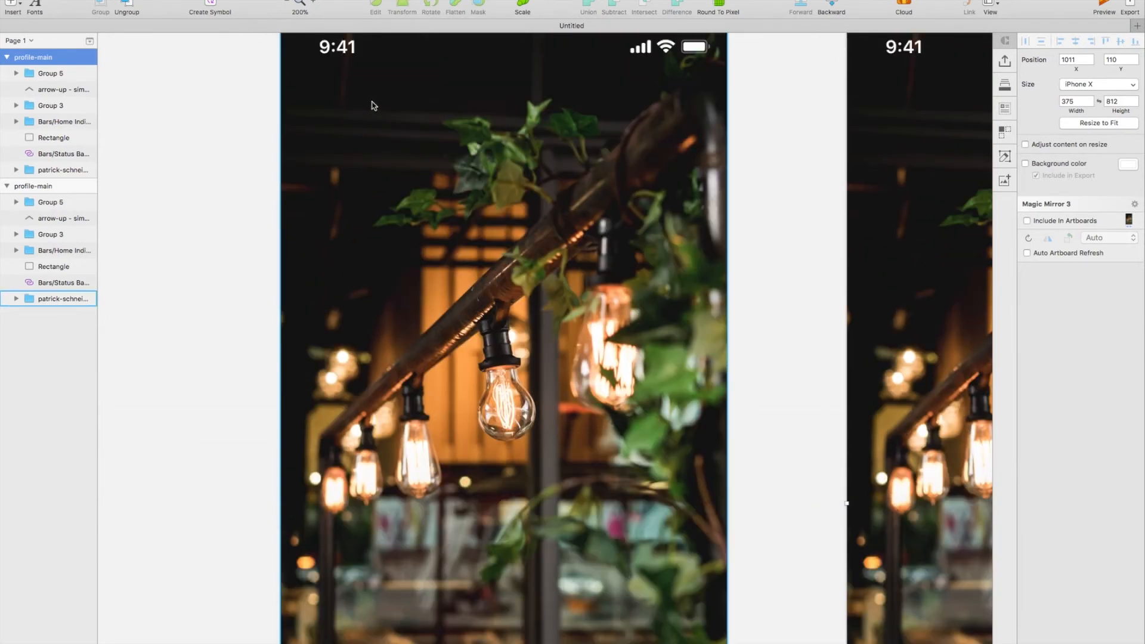
pyautogui.click(372, 106)
pyautogui.scroll(2, 372, 106)
pyautogui.click(358, 2)
pyautogui.moveTo(328, 1)
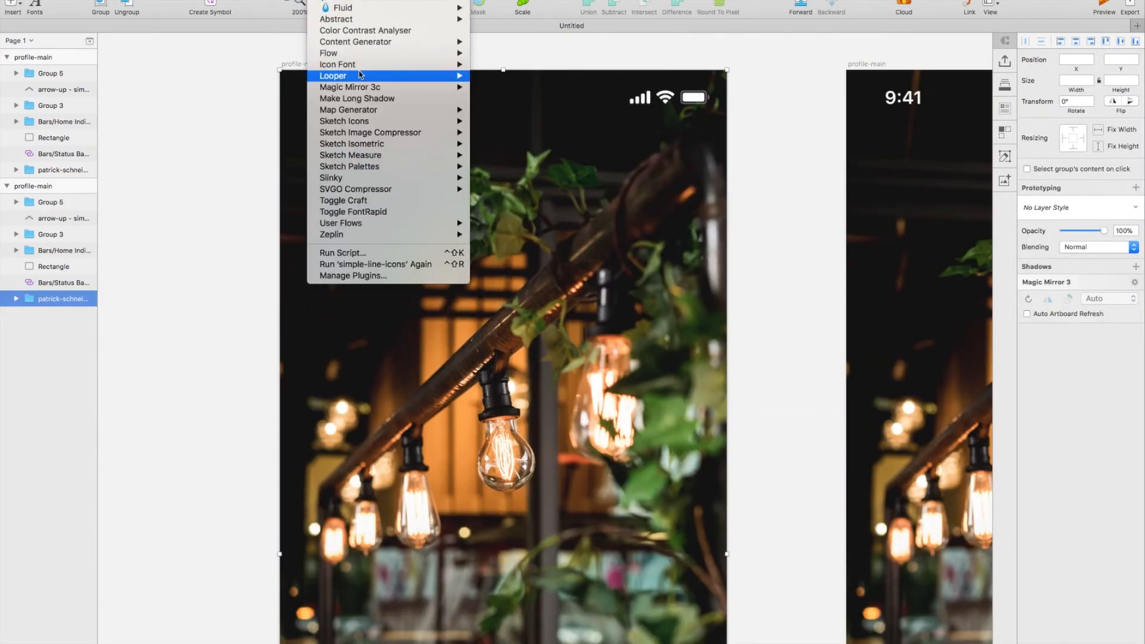
pyautogui.moveTo(360, 70)
pyautogui.moveTo(510, 64)
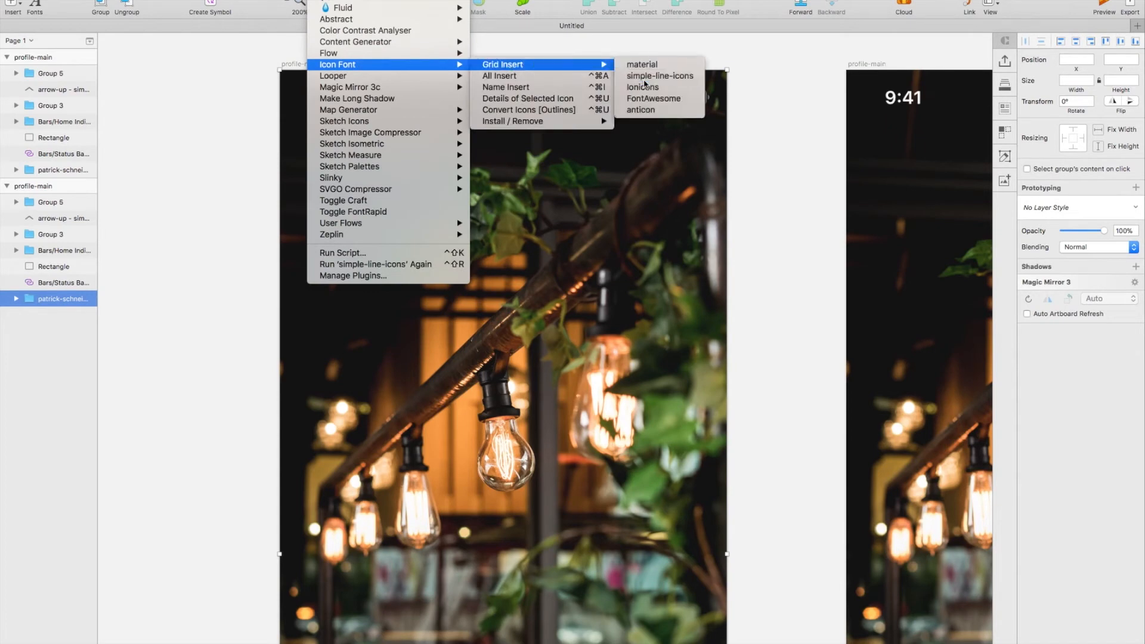
pyautogui.click(644, 83)
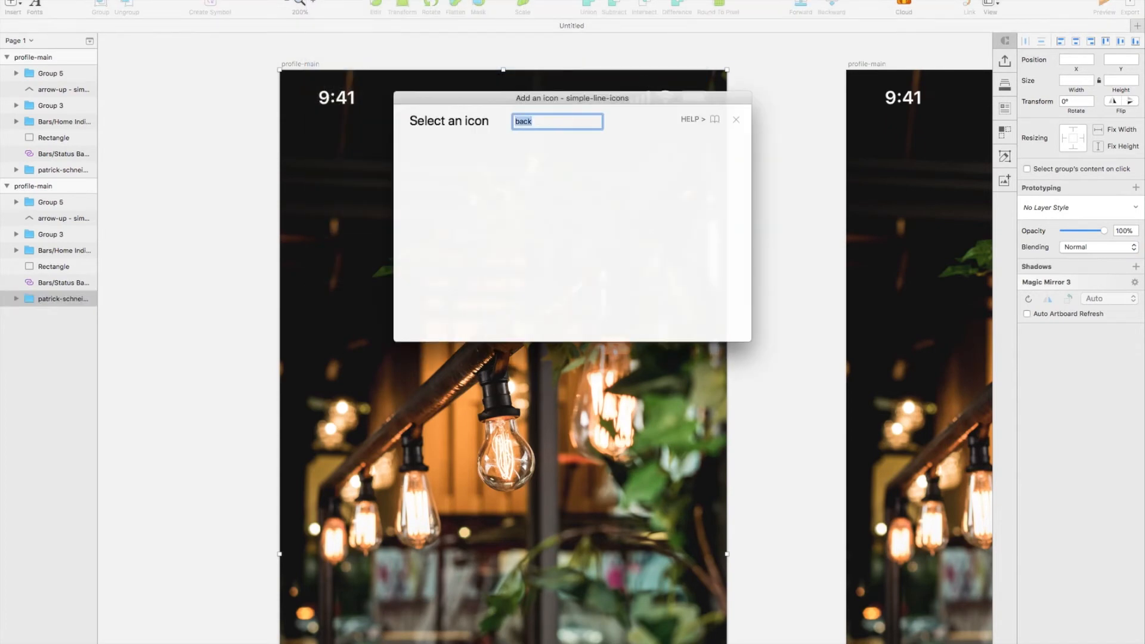
pyautogui.write('arrow')
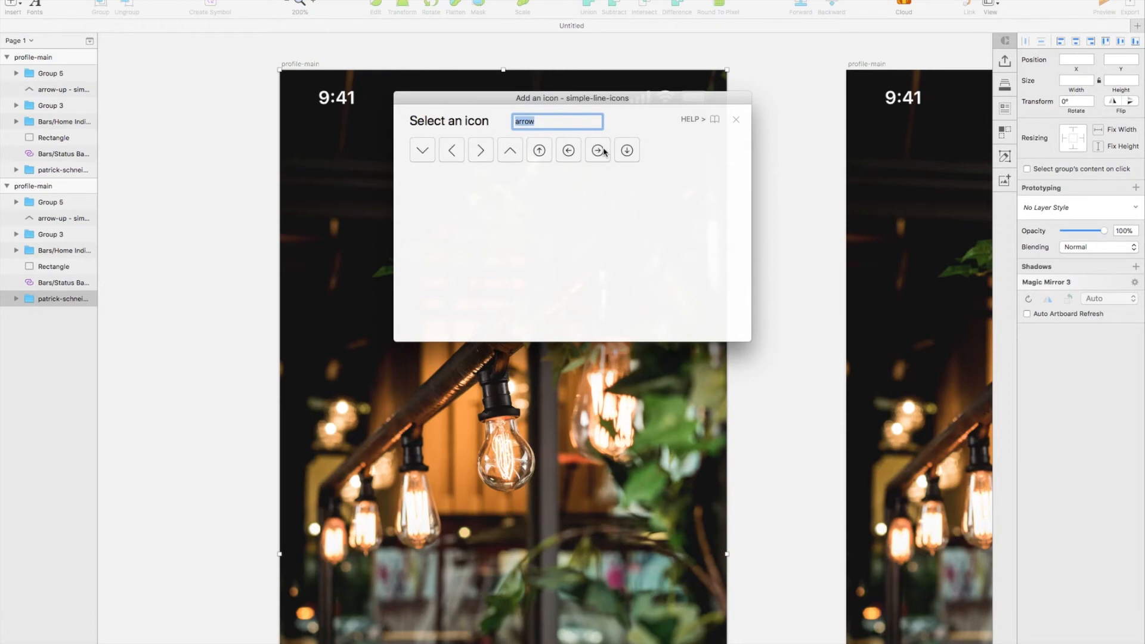
pyautogui.click(568, 151)
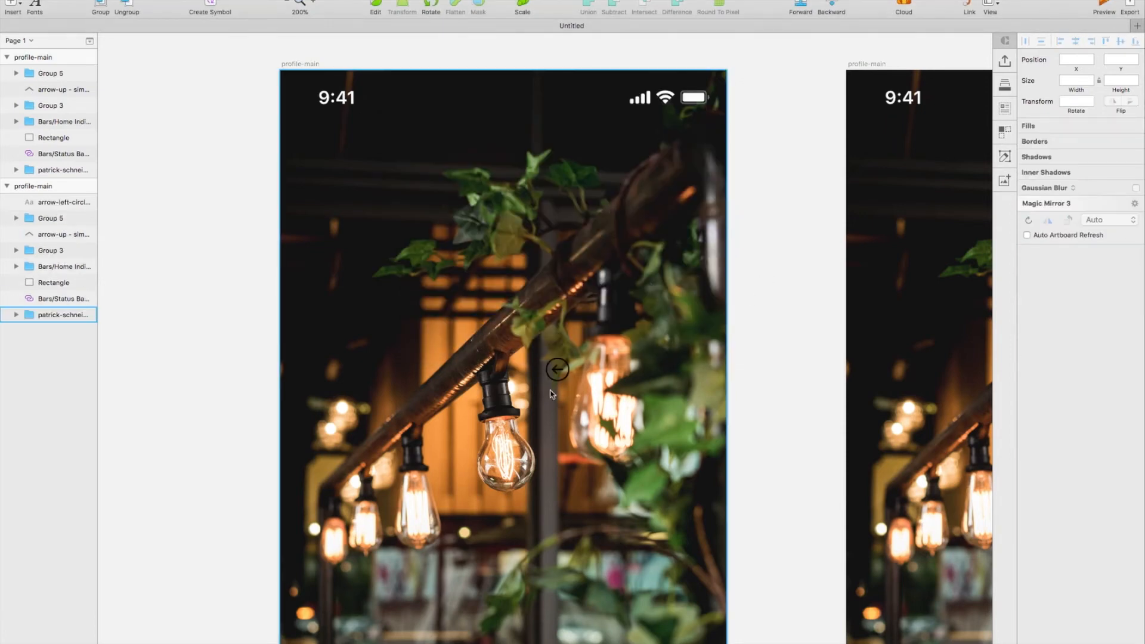
# Style the circled arrow icon white at size 24 with a shadow of Y offset 2 and blur 4
pyautogui.click(559, 371)
pyautogui.click(1092, 241)
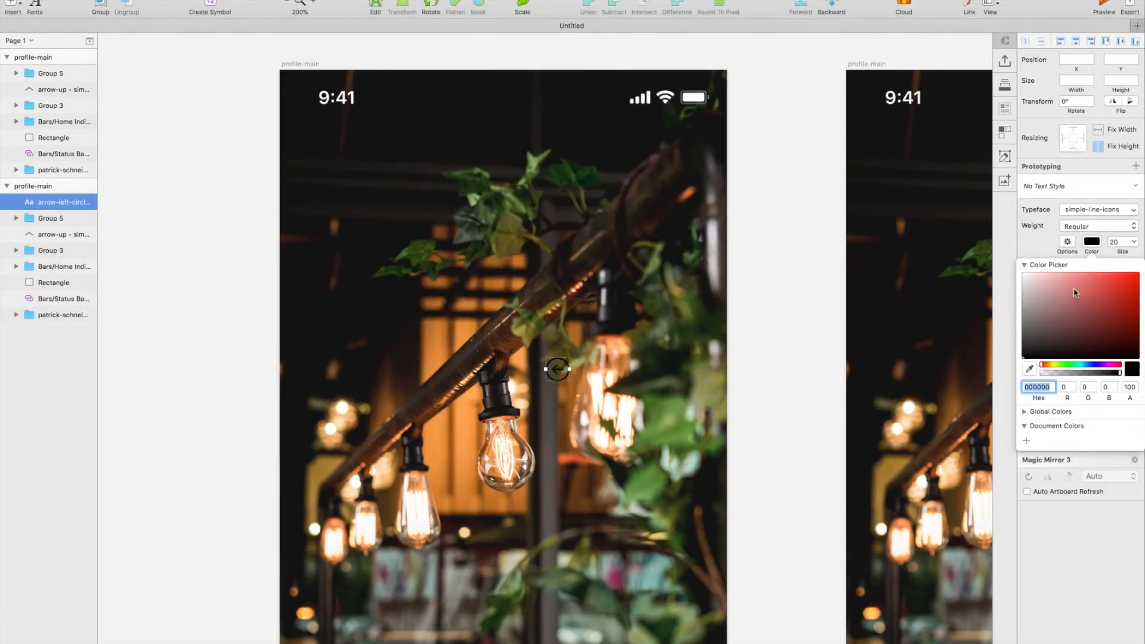
pyautogui.click(1089, 240)
pyautogui.write('24')
pyautogui.press('Return')
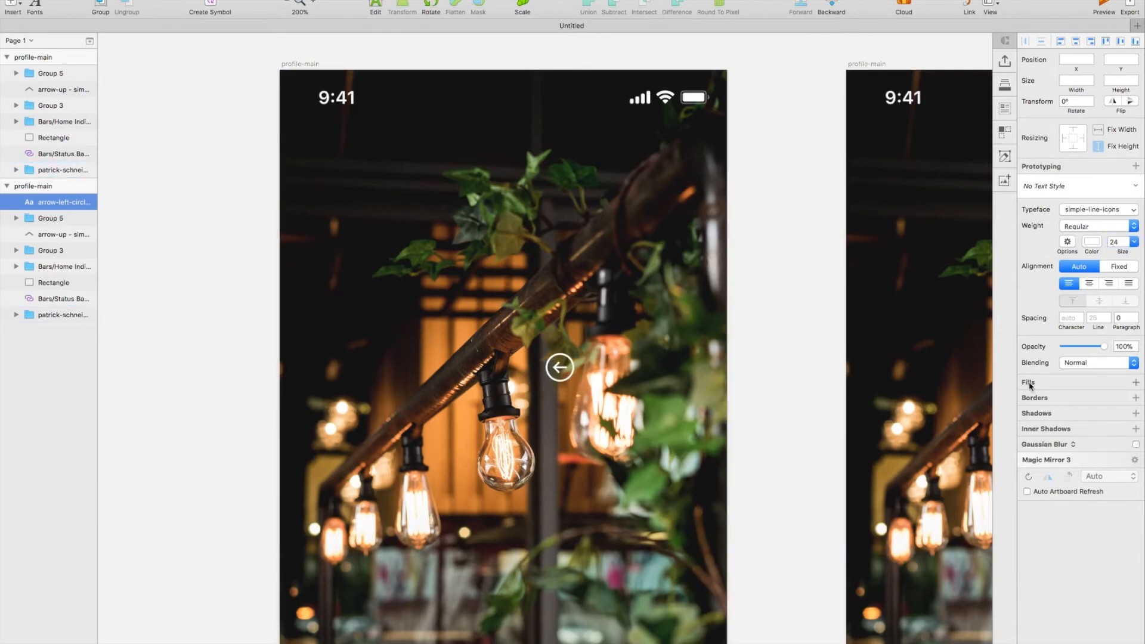
pyautogui.click(1034, 416)
# Position the circled arrow icon below the status bar time at X 20, Y 64
pyautogui.moveTo(560, 368); pyautogui.dragTo(293, 137)
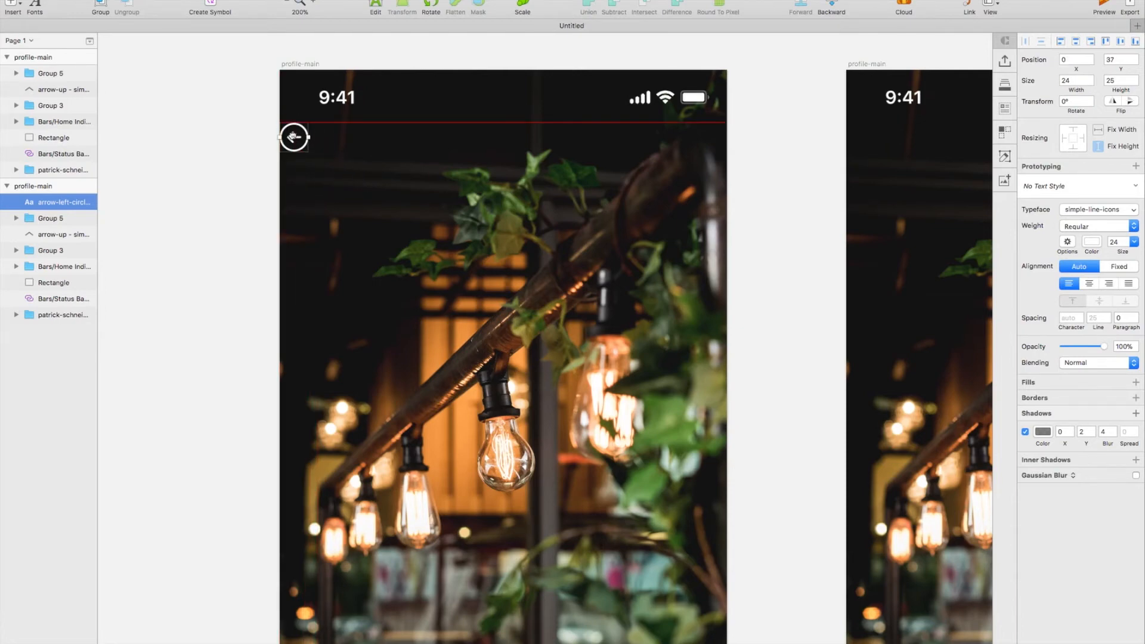
pyautogui.hotkey('shift', 'Down')
pyautogui.hotkey('shift', 'Down')
pyautogui.hotkey('shift', 'Right')
pyautogui.hotkey('shift', 'Right')
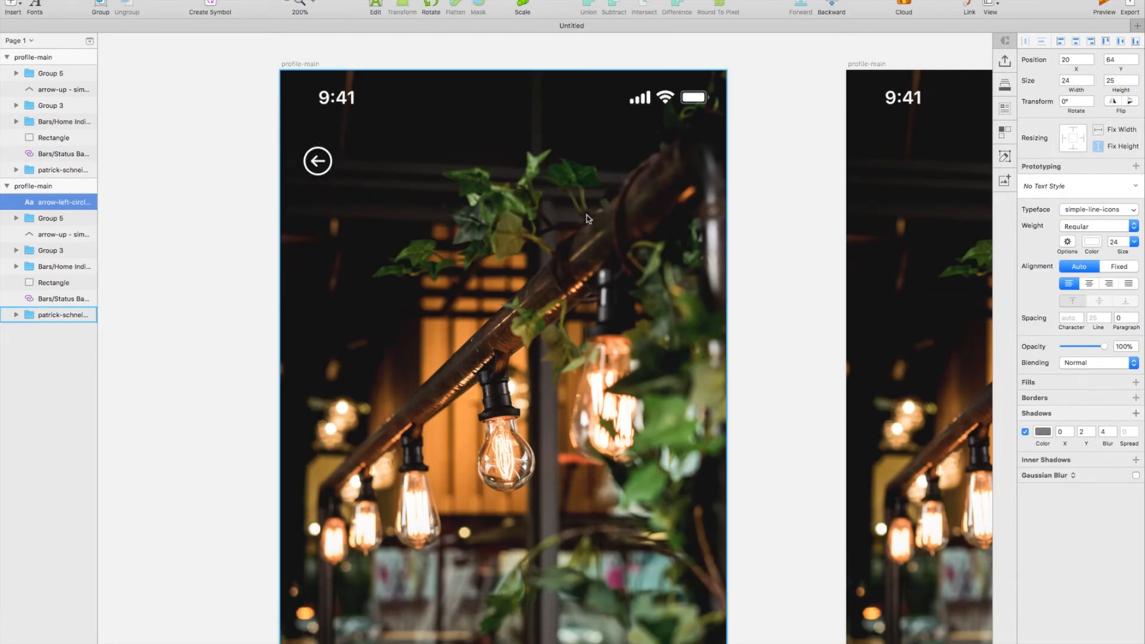
# Rename the duplicated artboard as profile-overlay
pyautogui.press('super+0')
pyautogui.hscroll(2, 782, 209)
pyautogui.click(640, 210)
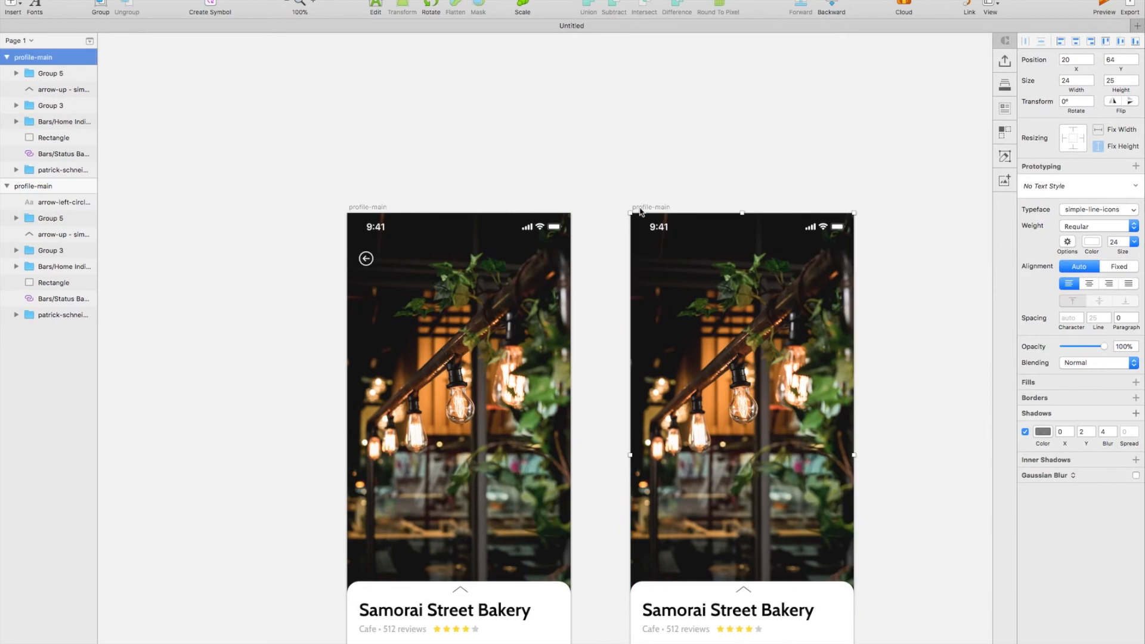
pyautogui.hscroll(3, 154, 110)
pyautogui.scroll(-3, 154, 110)
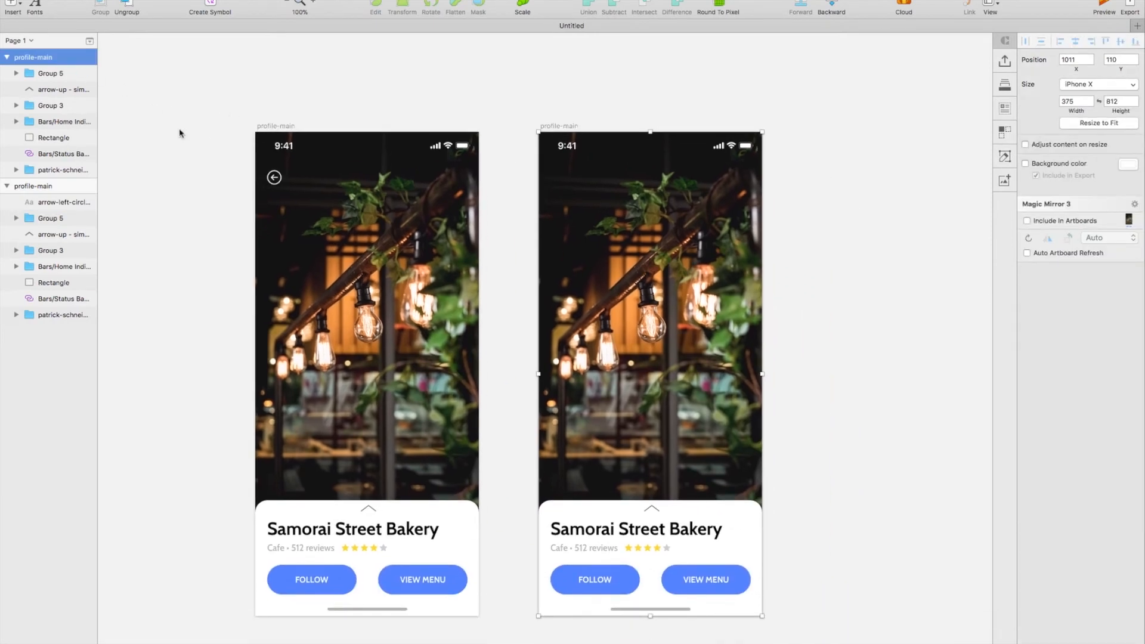
pyautogui.doubleClick(54, 58)
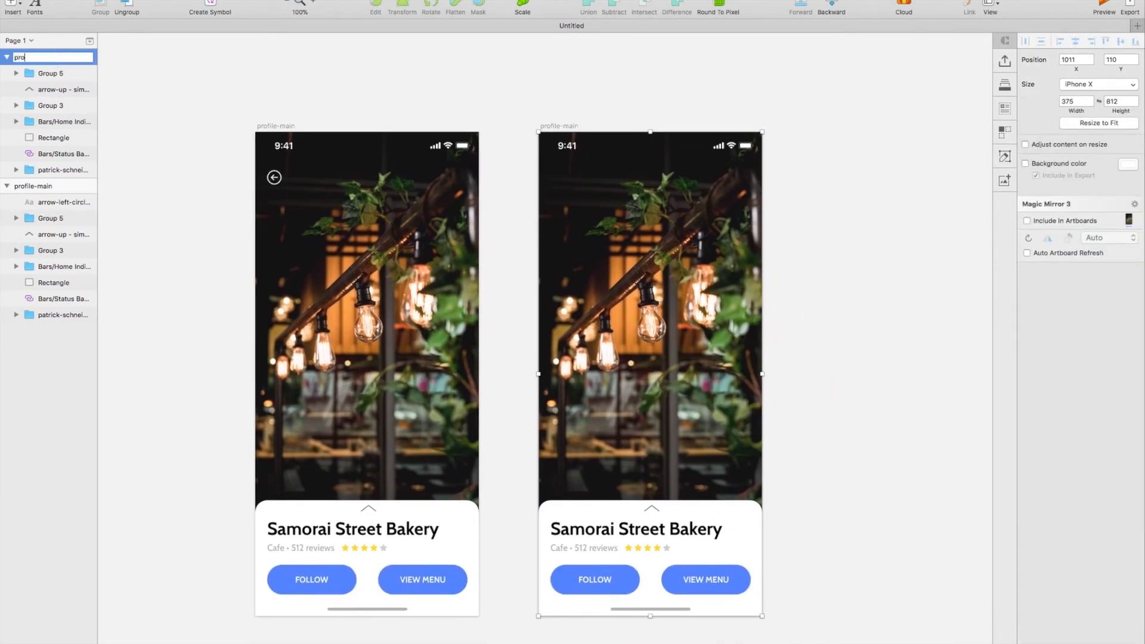
pyautogui.press('Return')
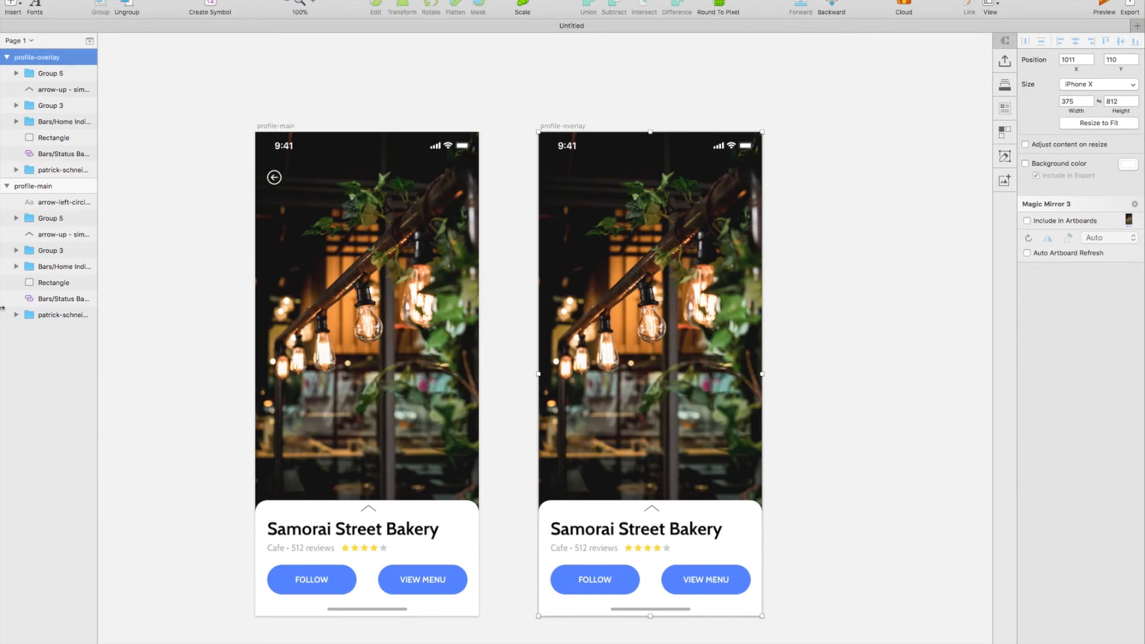
pyautogui.scroll(-2, 838, 511)
pyautogui.hscroll(2, 787, 506)
pyautogui.click(710, 476)
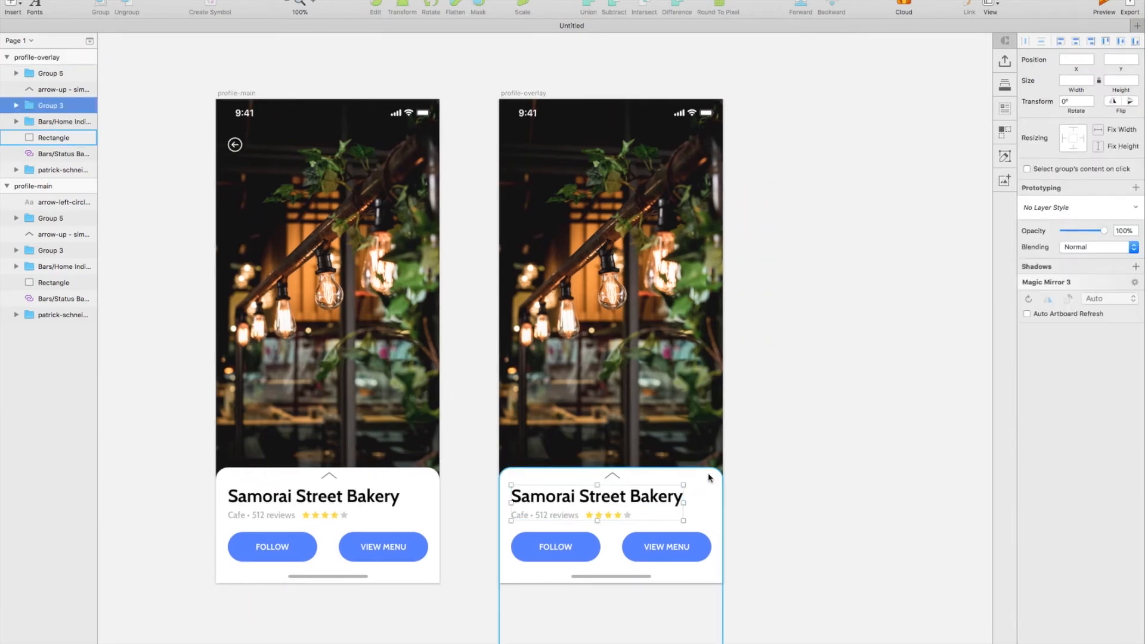
pyautogui.scroll(-1, 699, 528)
pyautogui.click(631, 525)
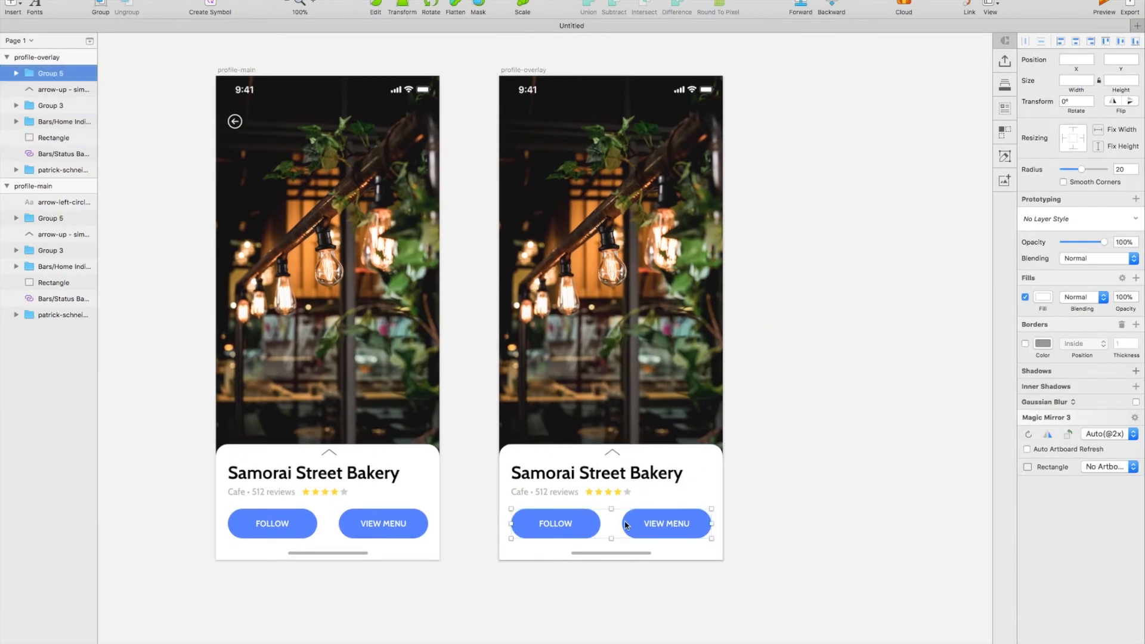
pyautogui.keyDown('shift'); pyautogui.click(613, 480); pyautogui.keyUp('shift')
pyautogui.keyDown('shift'); pyautogui.click(614, 452); pyautogui.keyUp('shift')
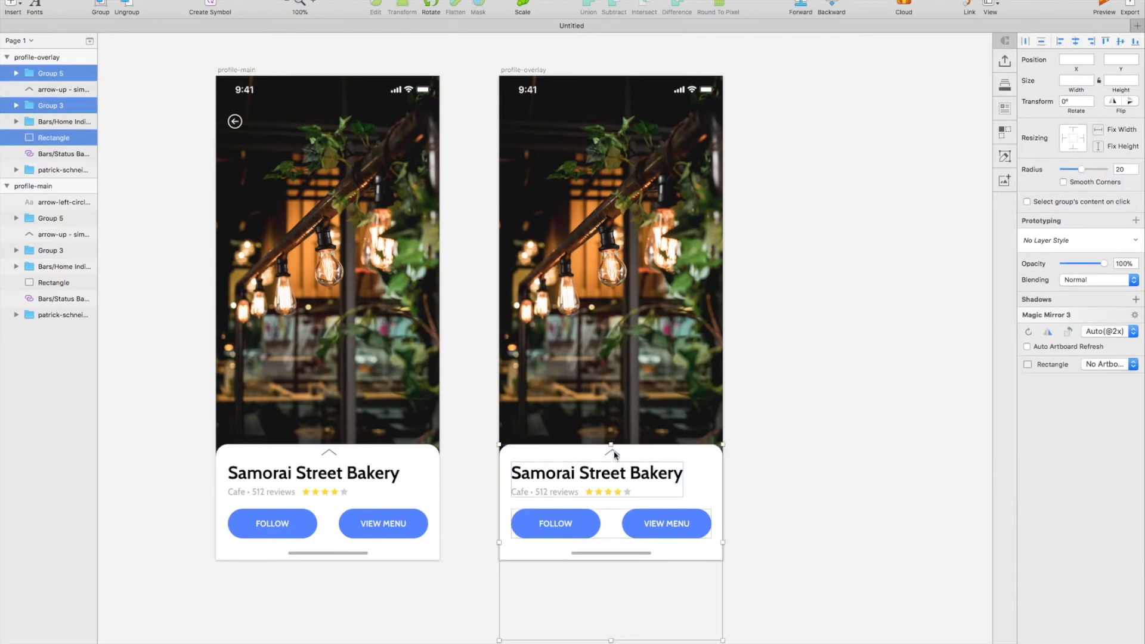
pyautogui.click(756, 486)
# Group the profile-overlay buttons, title group, arrow icon and white panel, and move the group up 20 px to Y 598
pyautogui.click(664, 527)
pyautogui.keyDown('shift'); pyautogui.click(613, 477); pyautogui.keyUp('shift')
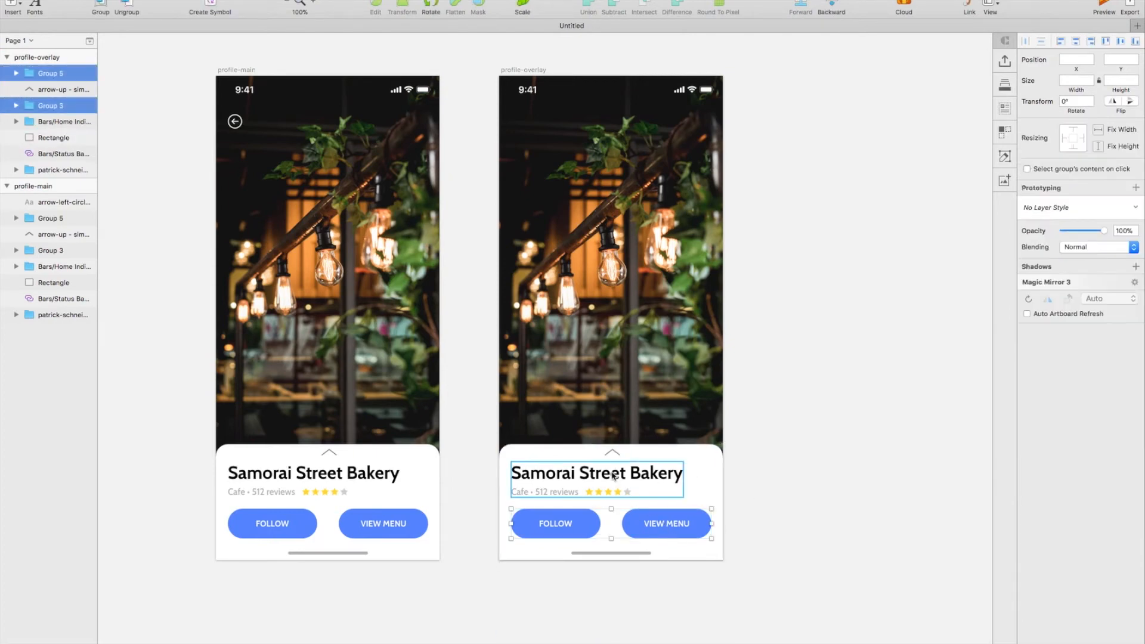
pyautogui.keyDown('shift'); pyautogui.click(616, 455); pyautogui.keyUp('shift')
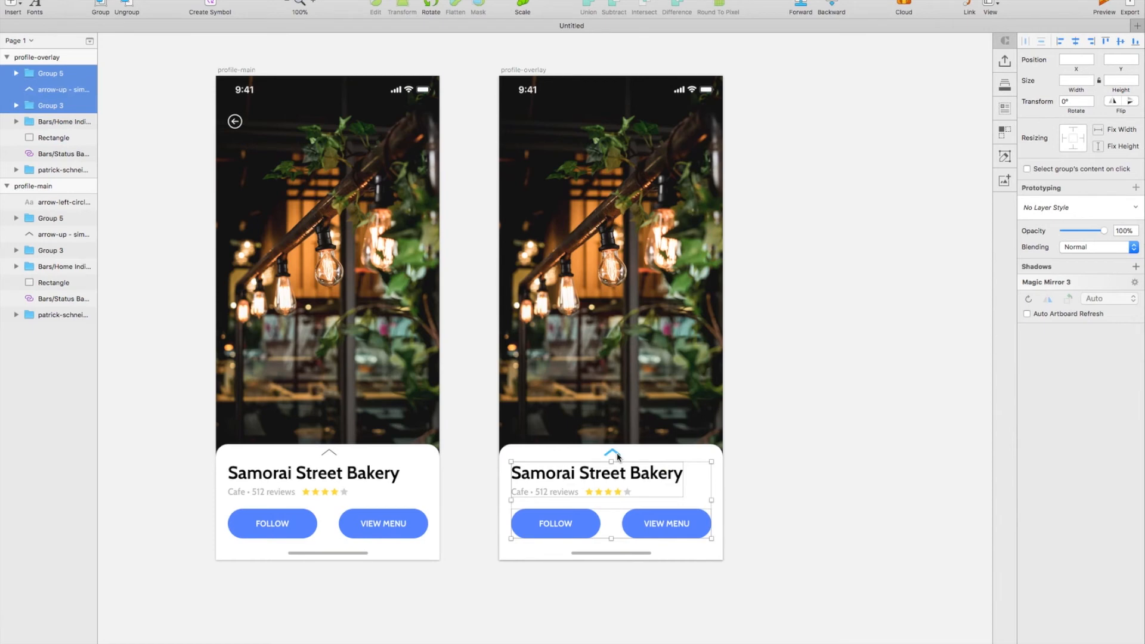
pyautogui.press('super+g')
pyautogui.hotkey('shift', 'Up')
pyautogui.hotkey('shift', 'Up')
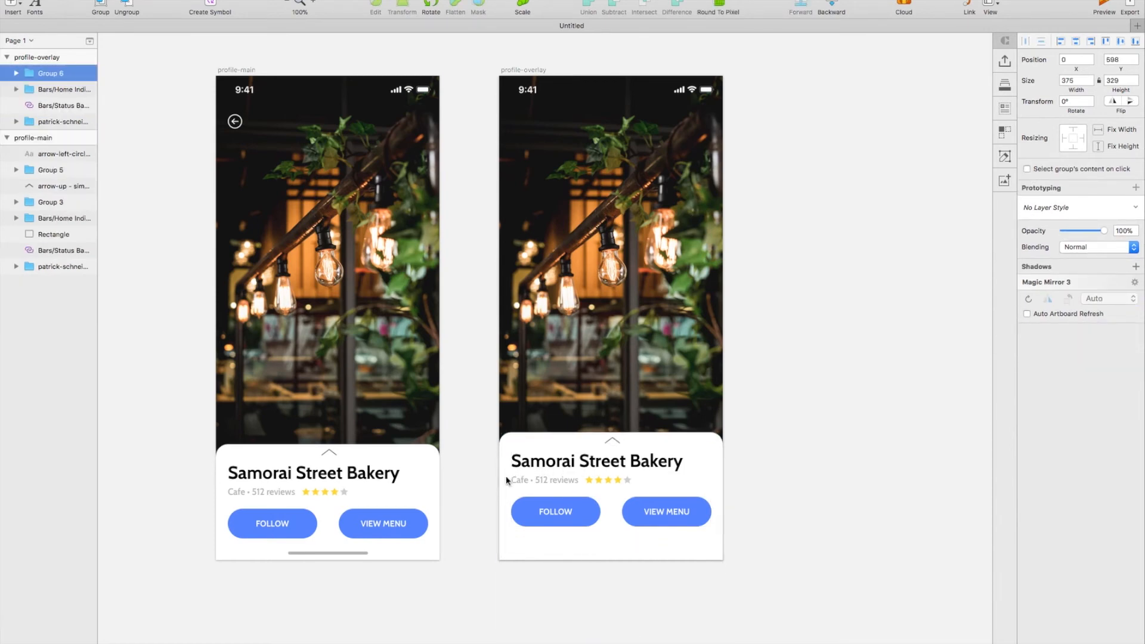
# Raise the profile-overlay panel group on its artboard to Y 295
pyautogui.moveTo(506, 538); pyautogui.dragTo(508, 643)
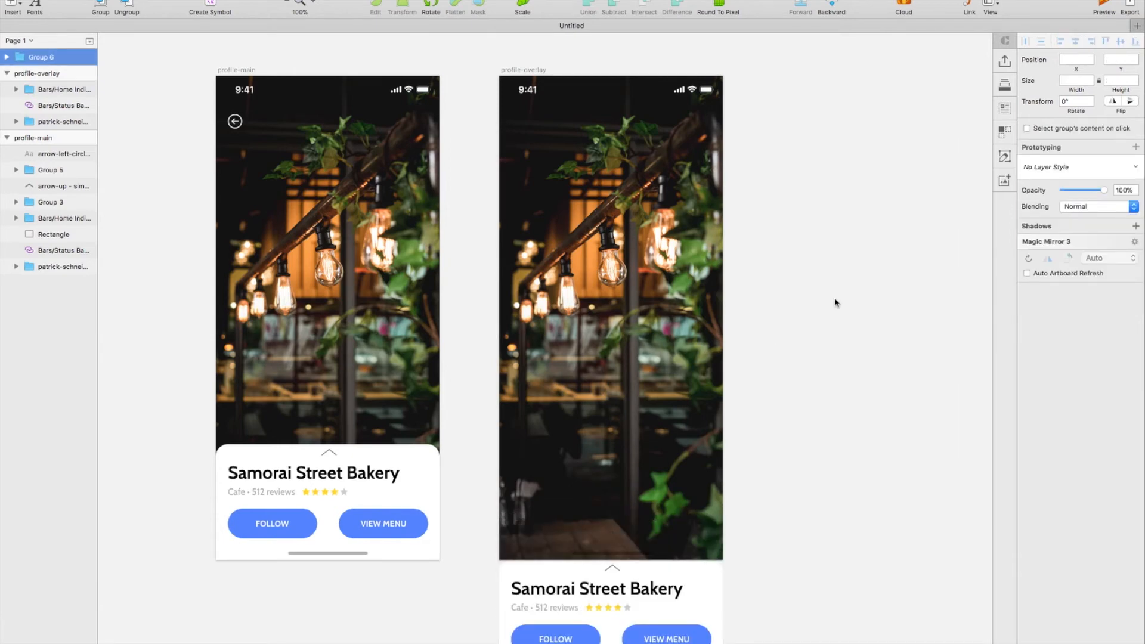
pyautogui.press('Up')
pyautogui.press('Up')
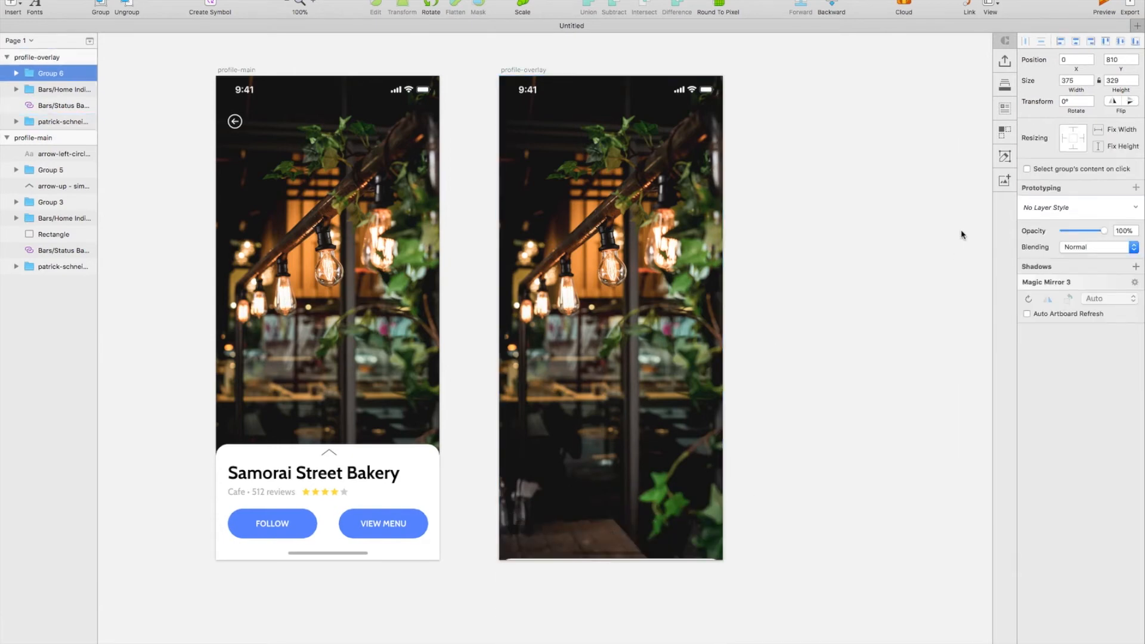
pyautogui.write('-515')
pyautogui.press('Return')
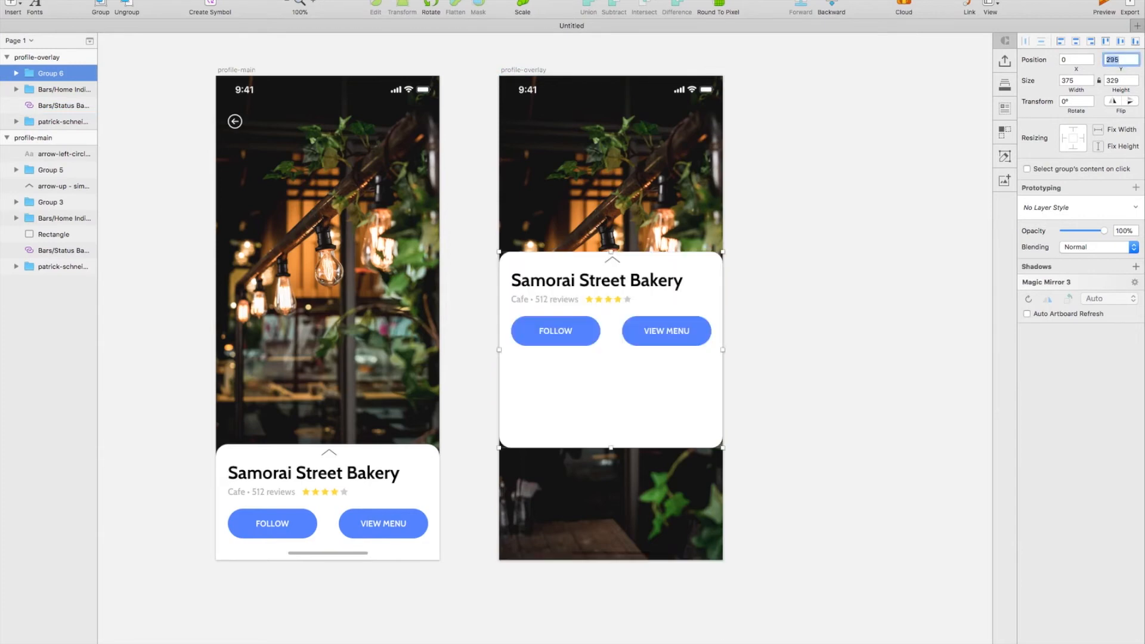
# Stretch the overlay's white panel rectangle downward so it extends past the lower edge of the artboard
pyautogui.doubleClick(642, 408)
pyautogui.scroll(-2, 643, 406)
pyautogui.moveTo(610, 424); pyautogui.dragTo(610, 592)
pyautogui.click(813, 491)
pyautogui.scroll(3, 812, 491)
pyautogui.hscroll(-2, 813, 491)
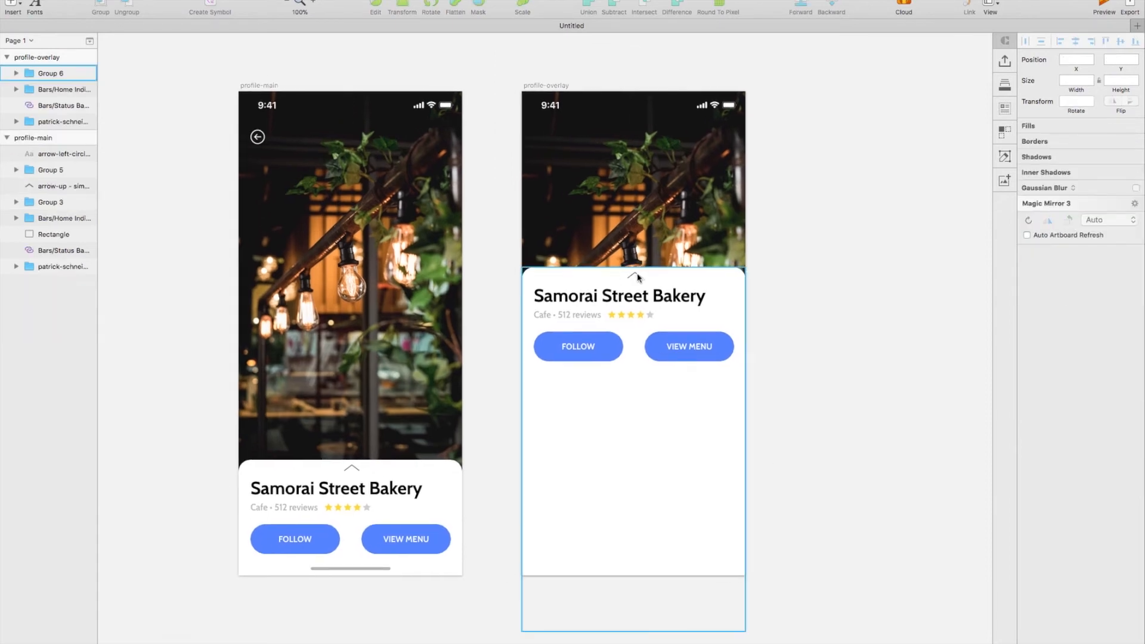
# Flip the small arrow icon above the overlay title vertically so it points down
pyautogui.doubleClick(638, 276)
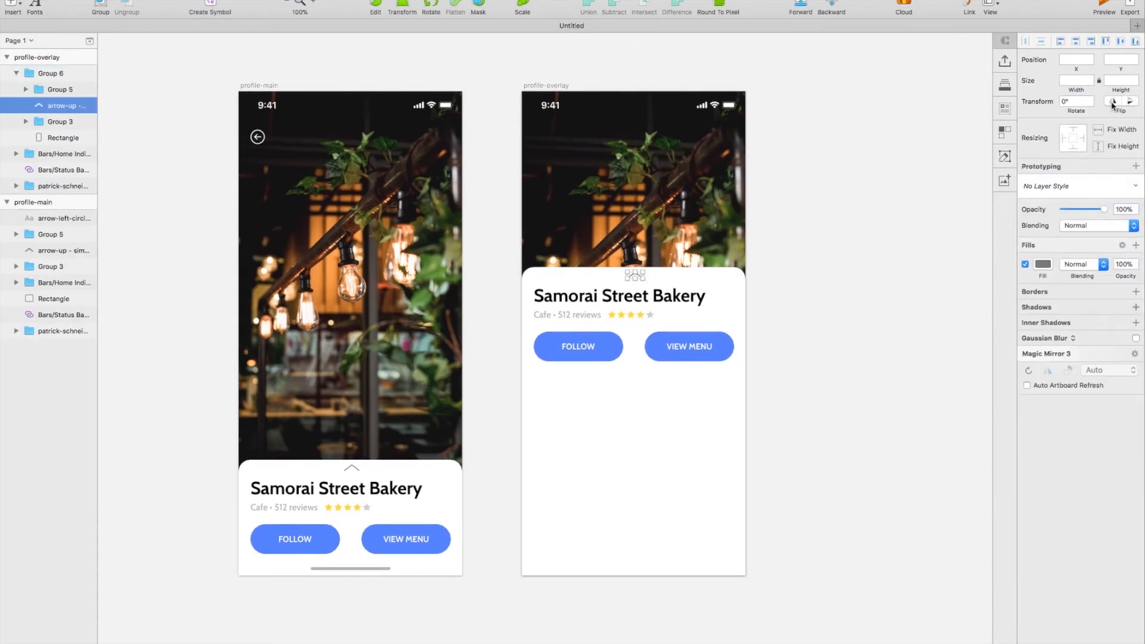
pyautogui.click(862, 294)
pyautogui.scroll(3, 861, 294)
pyautogui.hscroll(-2, 861, 294)
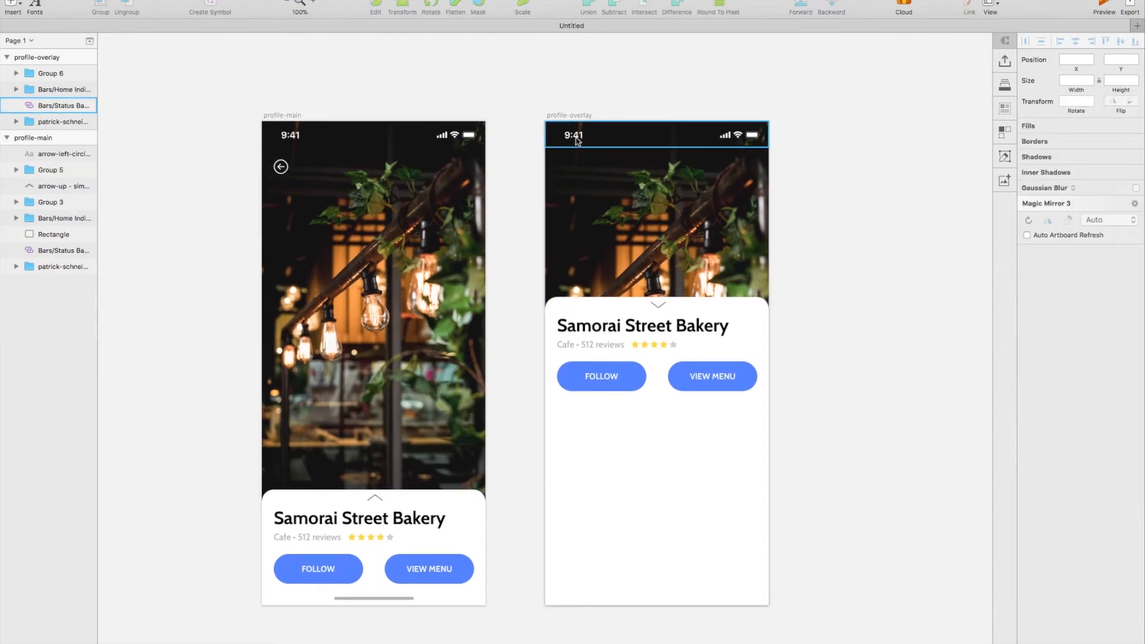
# Delete the status bar and the background café photo from the profile-overlay artboard
pyautogui.click(576, 142)
pyautogui.press('Delete')
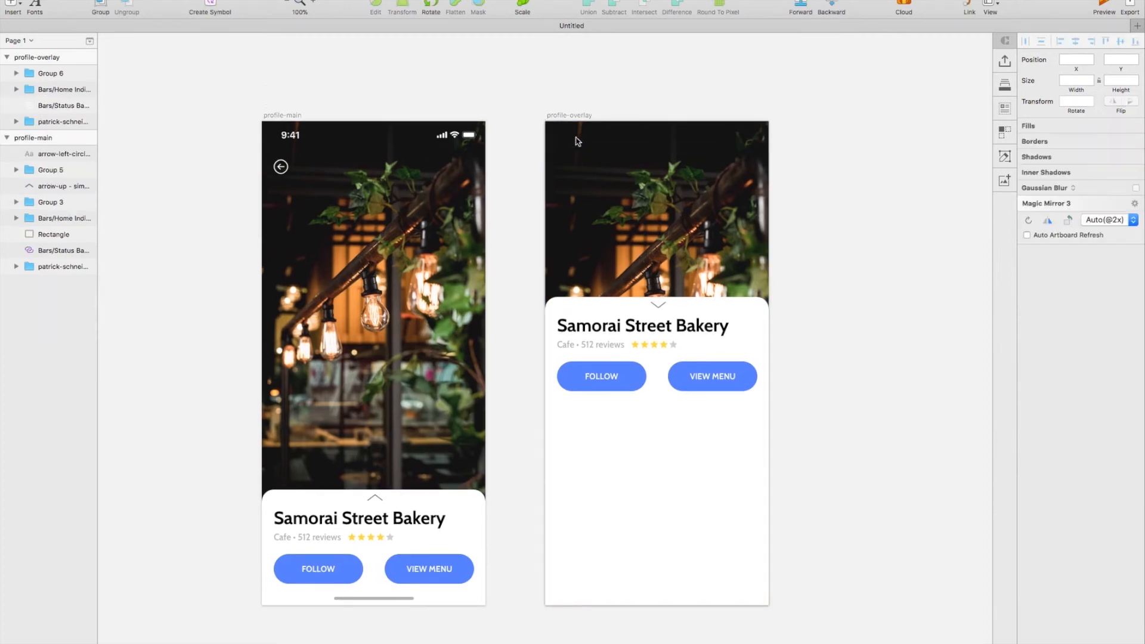
pyautogui.click(650, 253)
pyautogui.press('Delete')
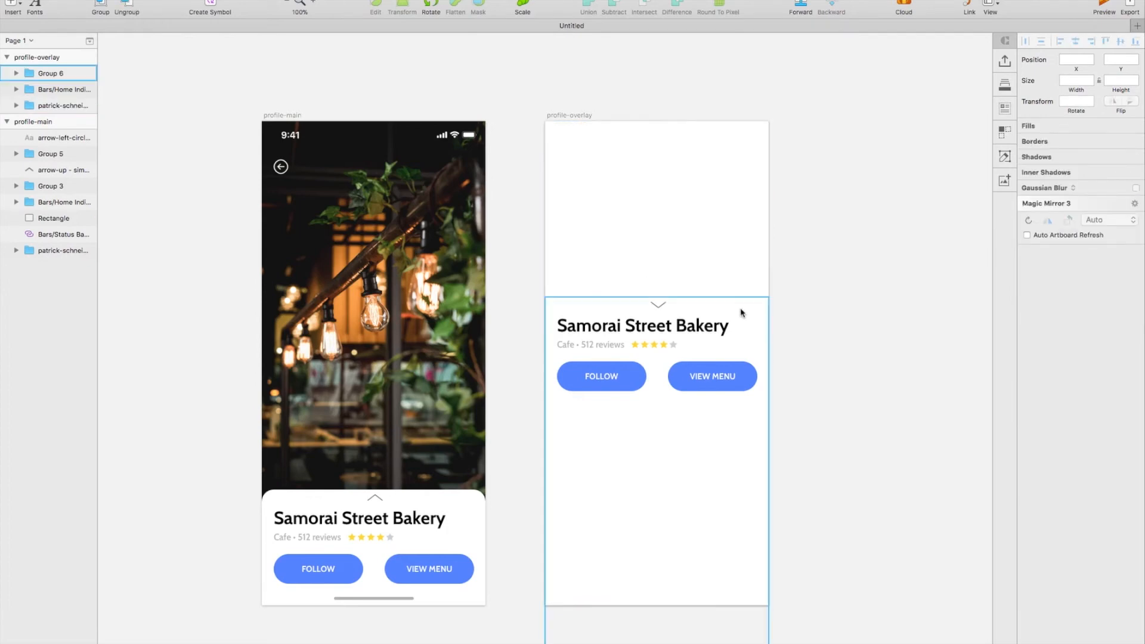
pyautogui.hscroll(2, 741, 312)
pyautogui.scroll(-2, 624, 439)
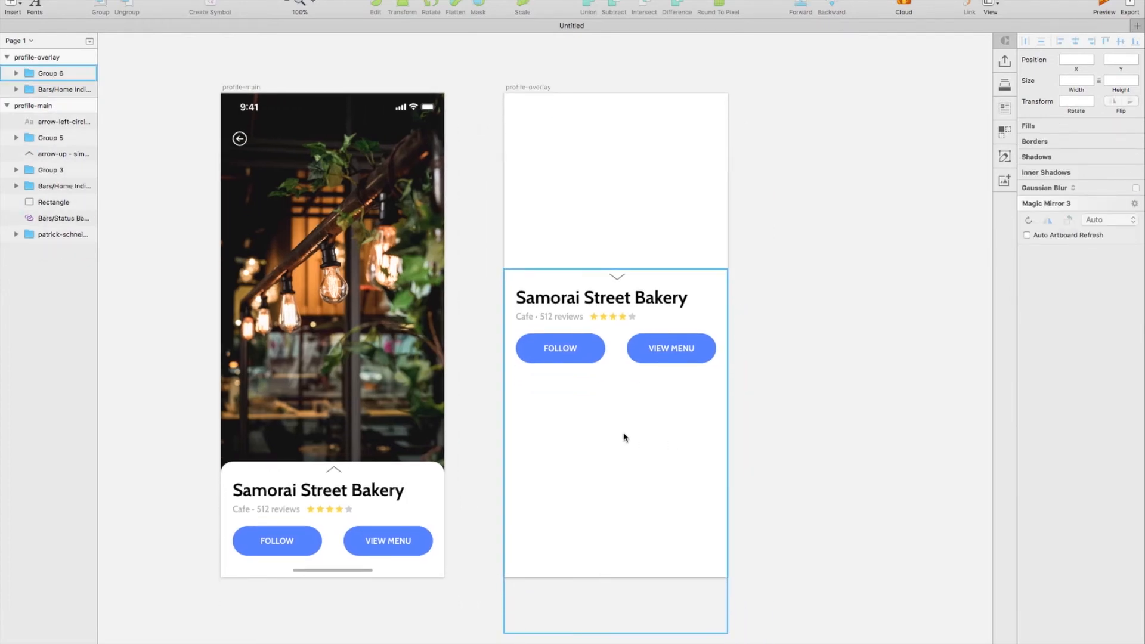
pyautogui.scroll(5, 625, 438)
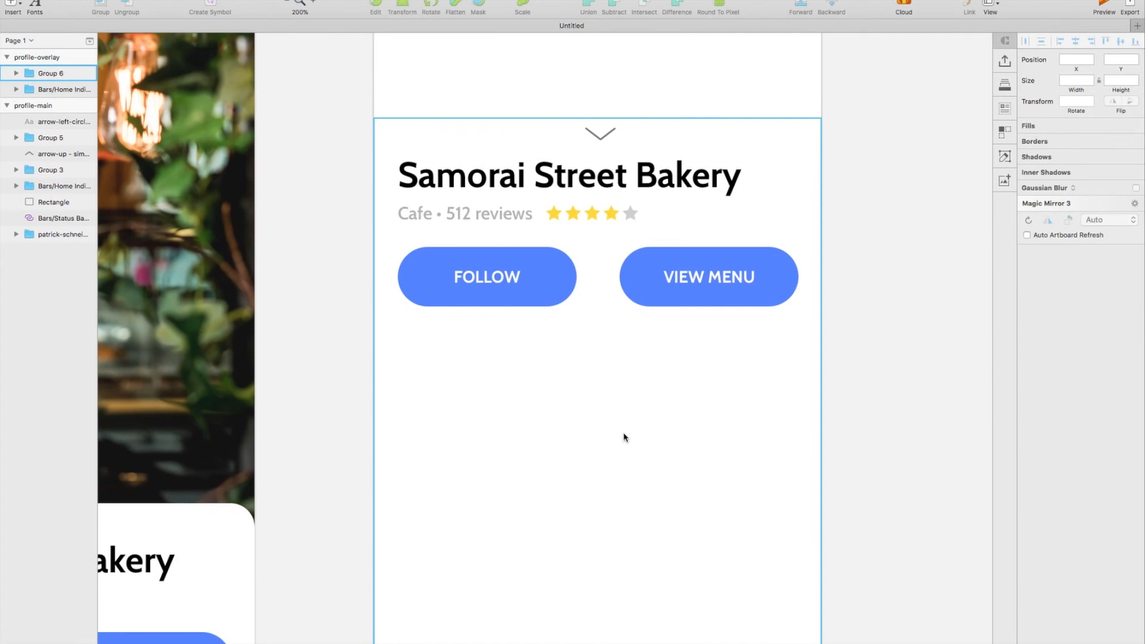
pyautogui.click(624, 438)
pyautogui.doubleClick(620, 437)
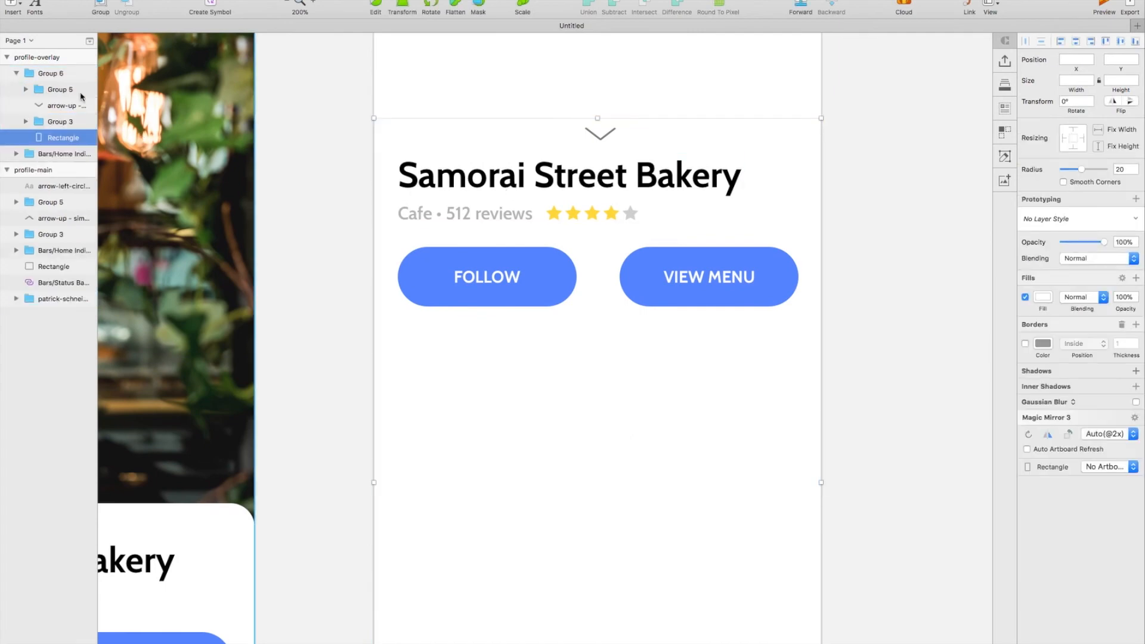
pyautogui.press('super+0')
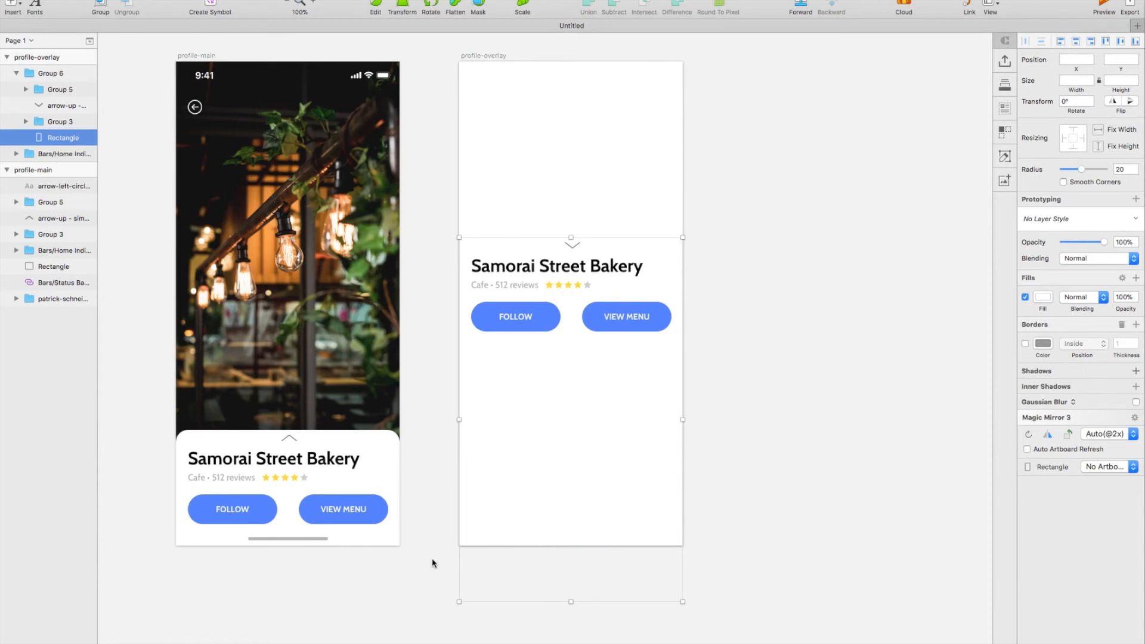
# Reorder the profile-overlay layers so the home indicator sits above the panel group
pyautogui.click(67, 169)
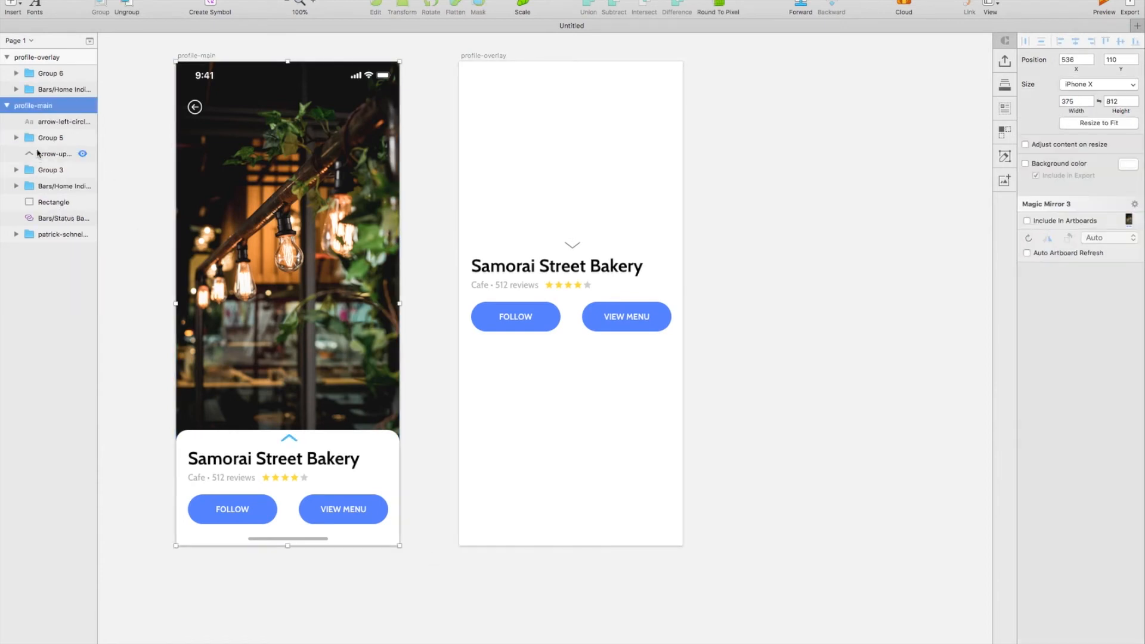
pyautogui.click(51, 91)
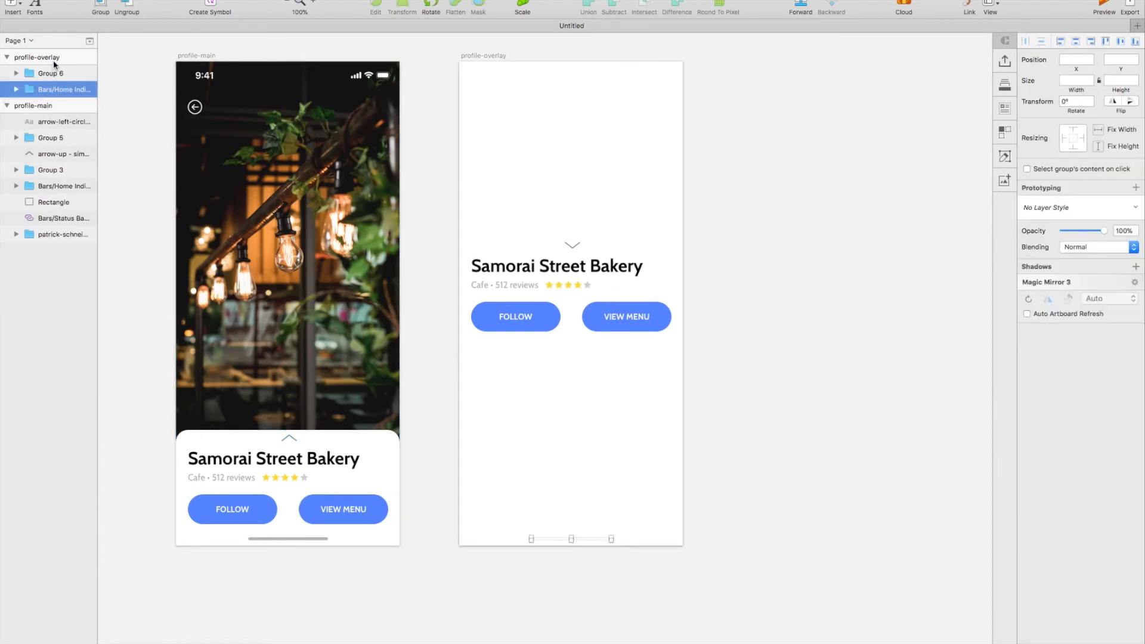
pyautogui.moveTo(49, 94); pyautogui.dragTo(51, 66)
# Draw a rounded shape with equal sides inside the overlay panel group, just below the FOLLOW button
pyautogui.click(614, 392)
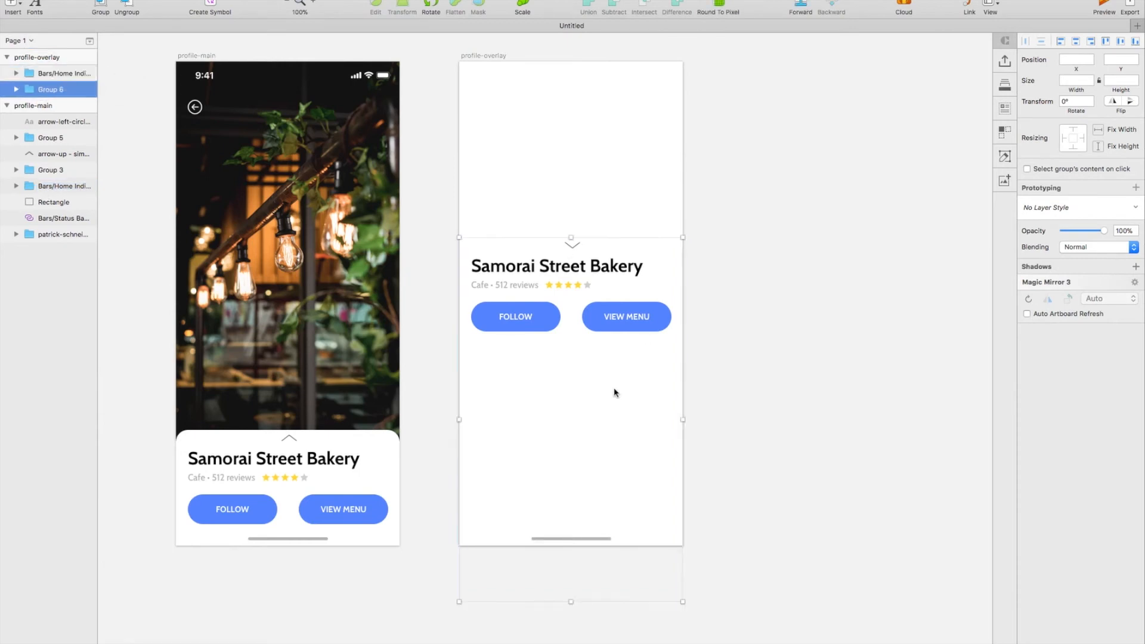
pyautogui.doubleClick(614, 393)
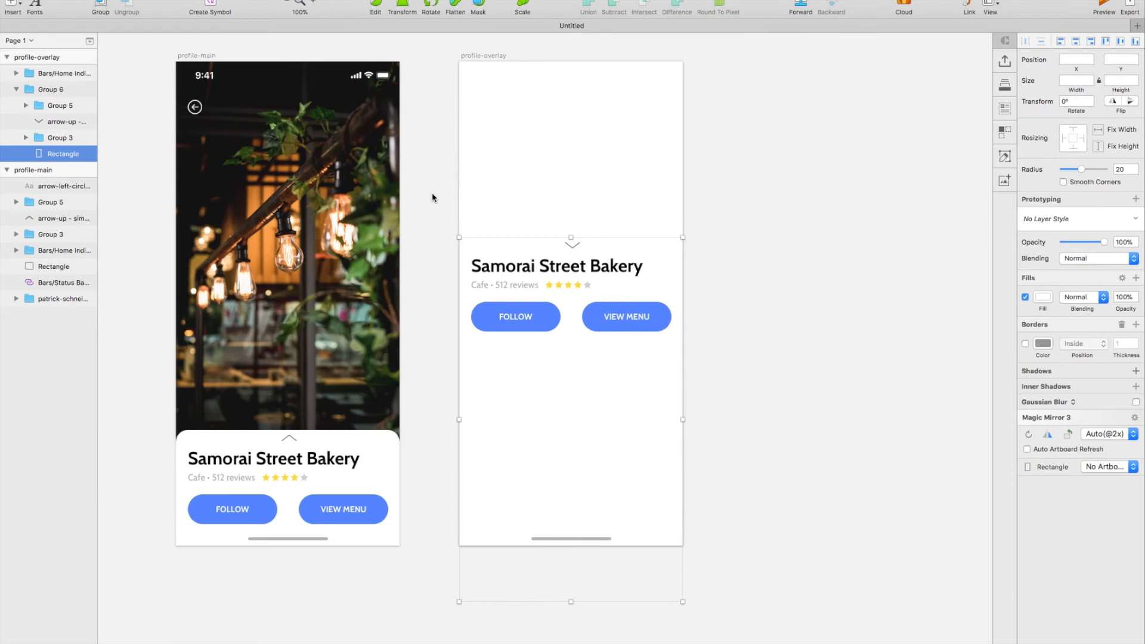
pyautogui.click(13, 7)
pyautogui.moveTo(71, 18)
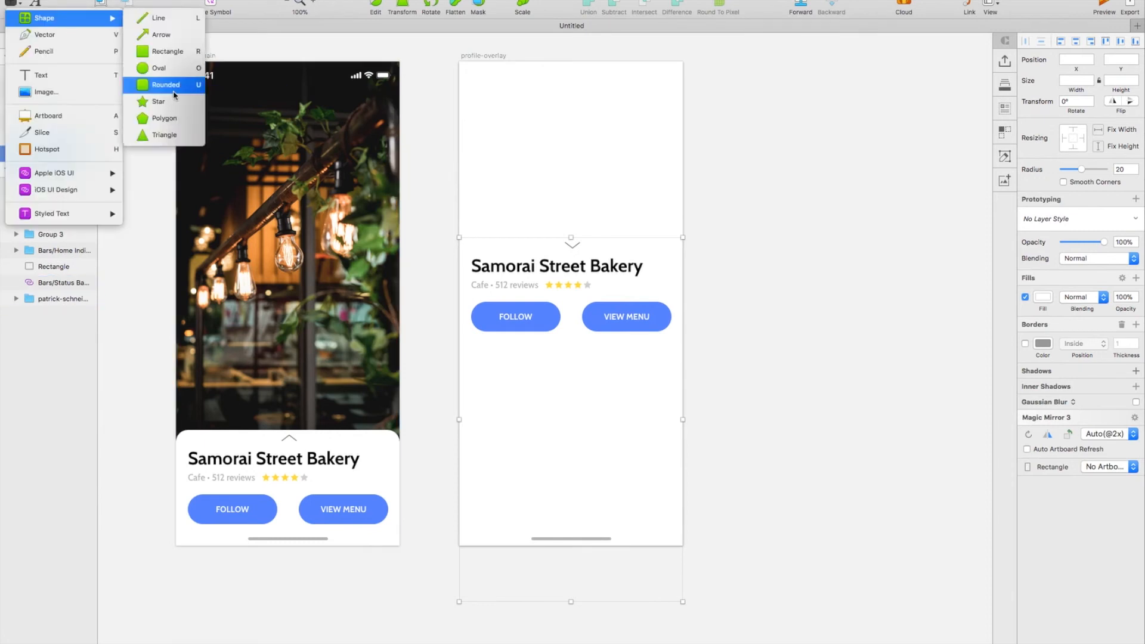
pyautogui.click(168, 87)
pyautogui.moveTo(474, 342); pyautogui.dragTo(522, 390)
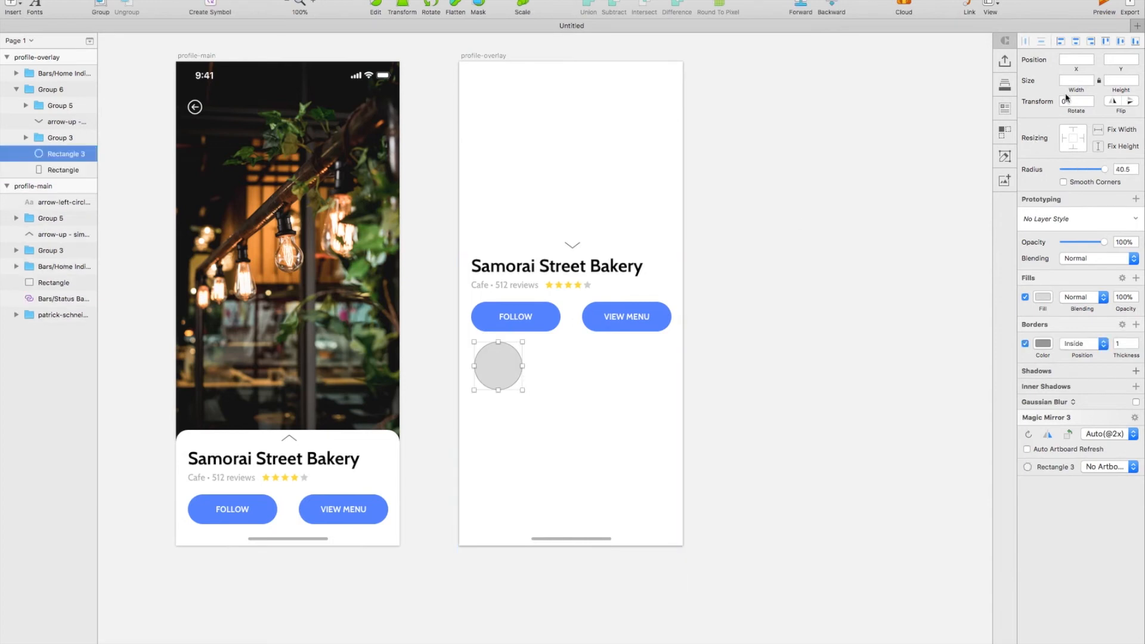
# Size the new rounded shape 93 by 93 with corner radius 10 and place it at X 20, Y 473
pyautogui.press('Tab')
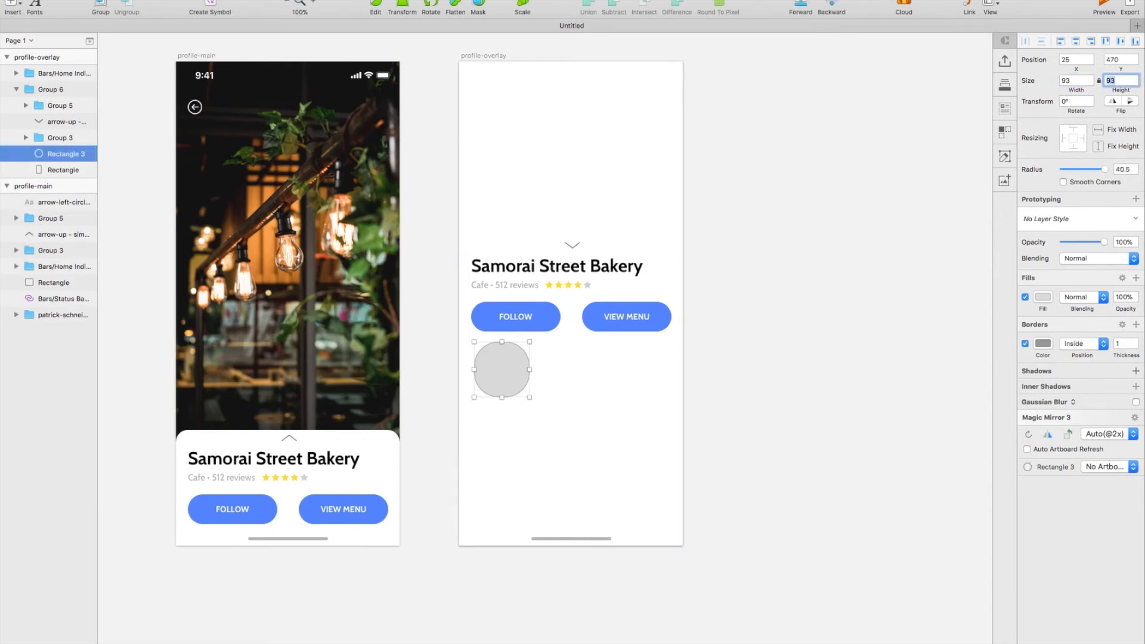
pyautogui.click(1074, 170)
pyautogui.moveTo(490, 374); pyautogui.dragTo(487, 370)
pyautogui.hotkey('shift', 'Down')
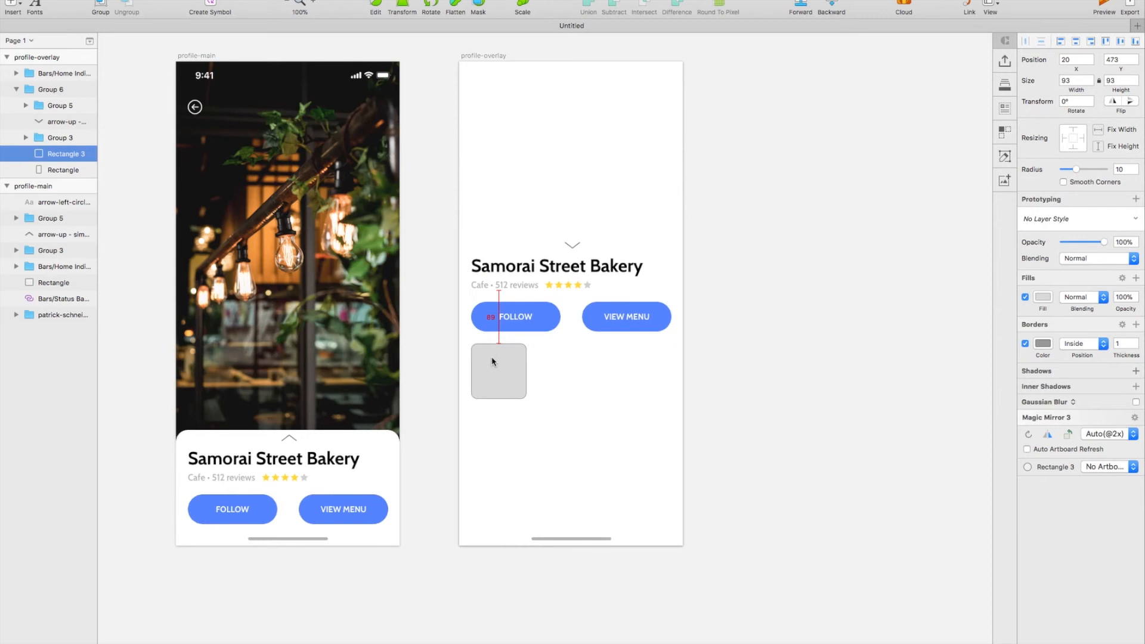
# Duplicate the rounded square twice to the right, spacing the three squares evenly in a row below the buttons
pyautogui.moveTo(493, 362); pyautogui.dragTo(544, 360)
pyautogui.hotkey('shift', 'Right')
pyautogui.hotkey('shift', 'Right')
pyautogui.moveTo(559, 370); pyautogui.dragTo(627, 367)
pyautogui.click(567, 381)
pyautogui.press('Right')
pyautogui.press('Right')
pyautogui.click(614, 378)
pyautogui.hotkey('shift', 'Right')
# Group the three rounded squares into a single row and nudge the group vertically
pyautogui.keyDown('shift'); pyautogui.click(570, 370); pyautogui.keyUp('shift')
pyautogui.keyDown('shift'); pyautogui.click(506, 370); pyautogui.keyUp('shift')
pyautogui.press('super+g')
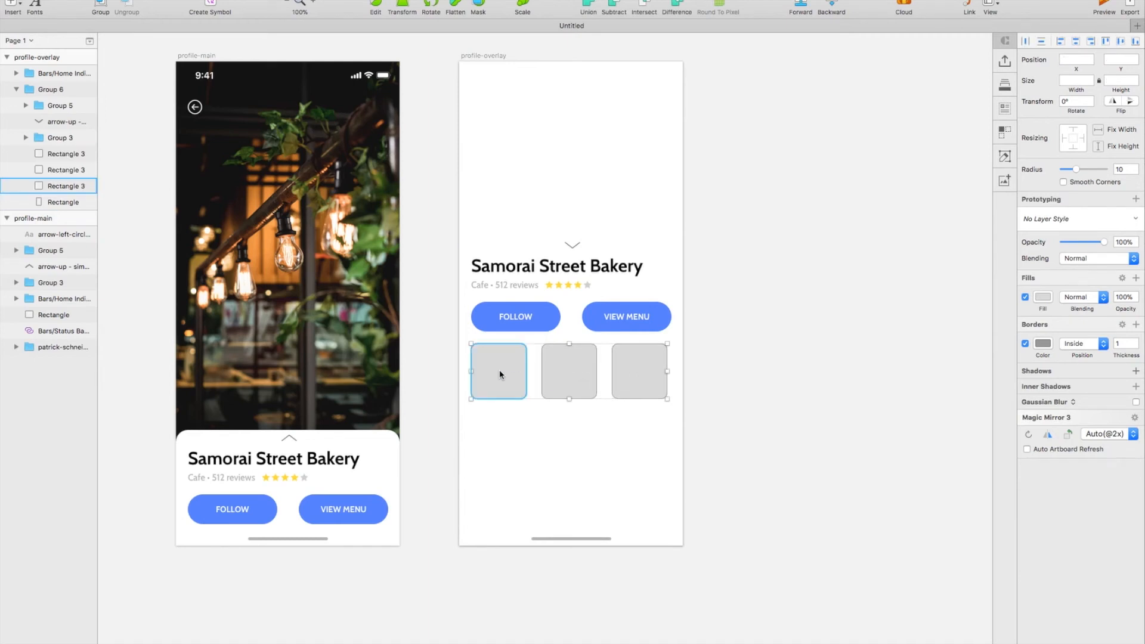
pyautogui.hotkey('shift', 'Down')
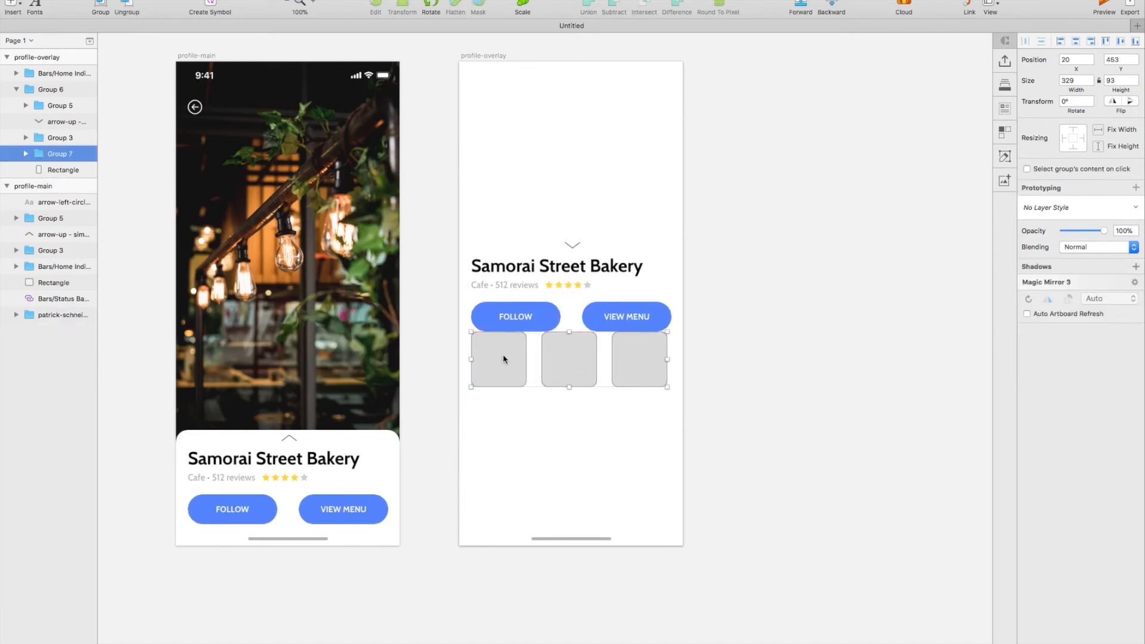
# Duplicate the row of squares twice below to form a three-by-three grid, with the last row at Y 699
pyautogui.moveTo(566, 363); pyautogui.dragTo(569, 421)
pyautogui.hotkey('shift', 'Down')
pyautogui.scroll(-3, 567, 418)
pyautogui.moveTo(568, 406); pyautogui.dragTo(568, 450)
pyautogui.hotkey('shift', 'Down')
pyautogui.hotkey('shift', 'Down')
pyautogui.scroll(2, 567, 450)
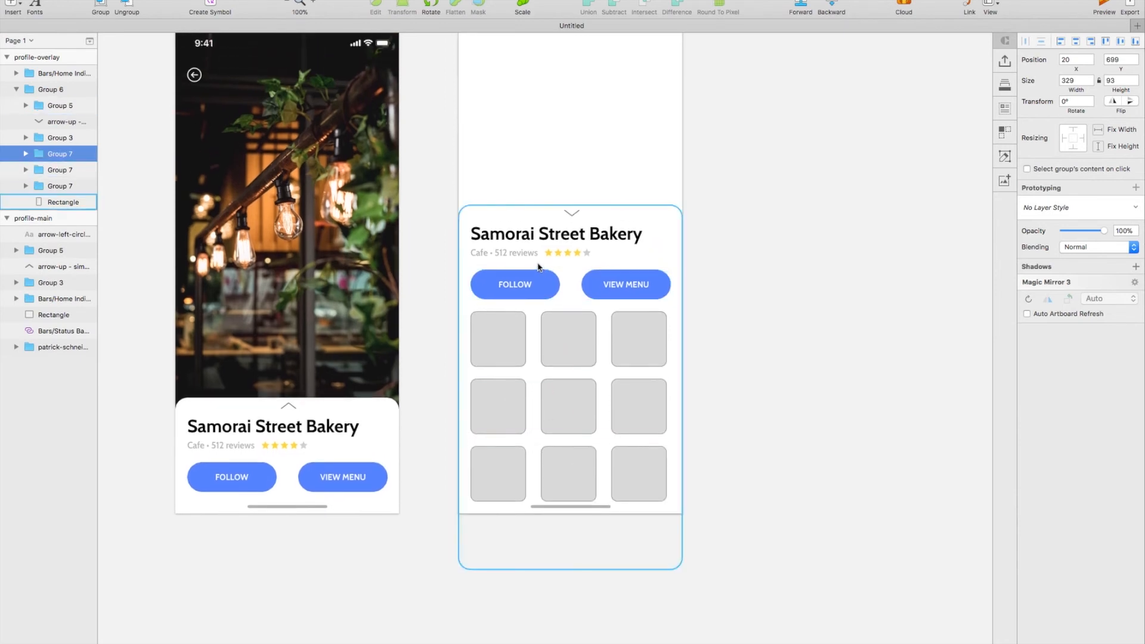
# Group the overlay's arrow icon, title group and buttons together
pyautogui.click(567, 208)
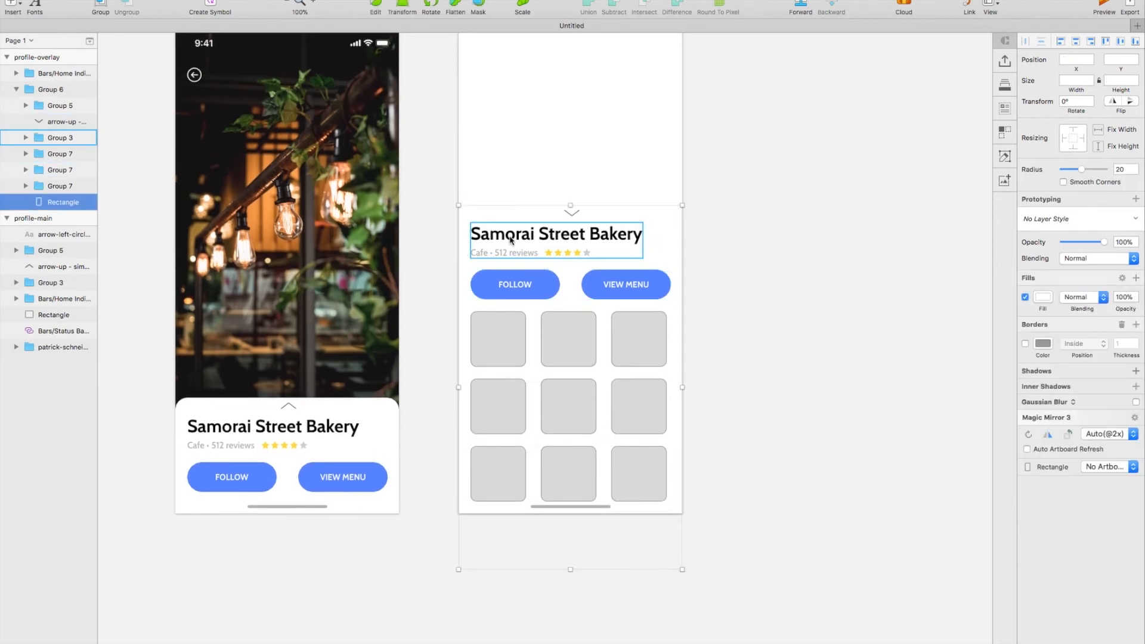
pyautogui.click(510, 237)
pyautogui.keyDown('shift'); pyautogui.click(498, 281); pyautogui.keyUp('shift')
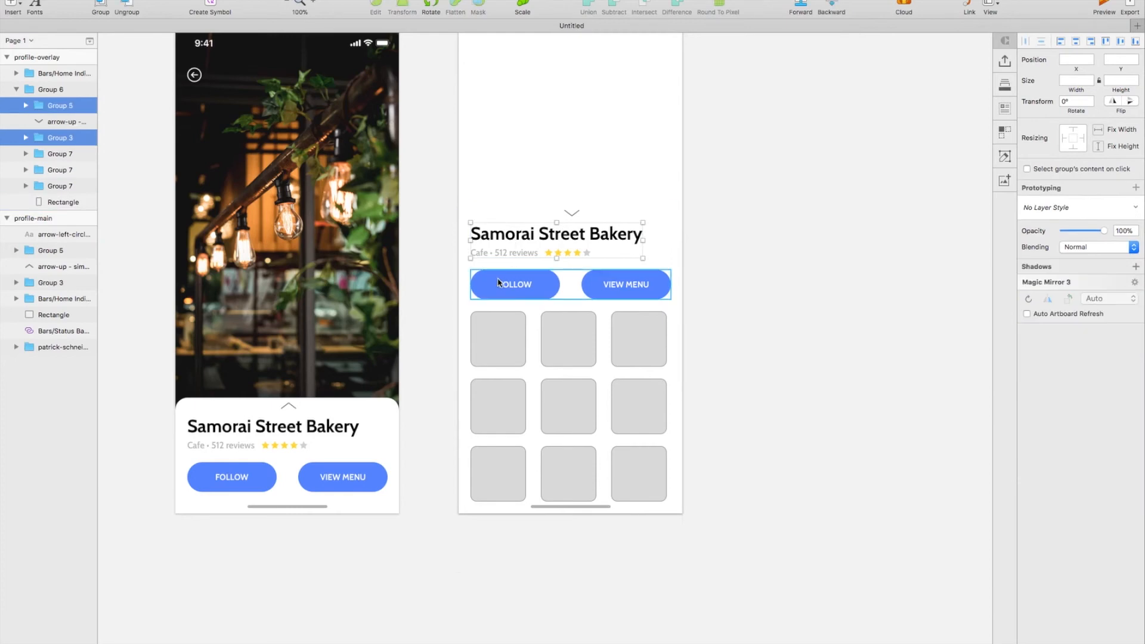
pyautogui.click(573, 215)
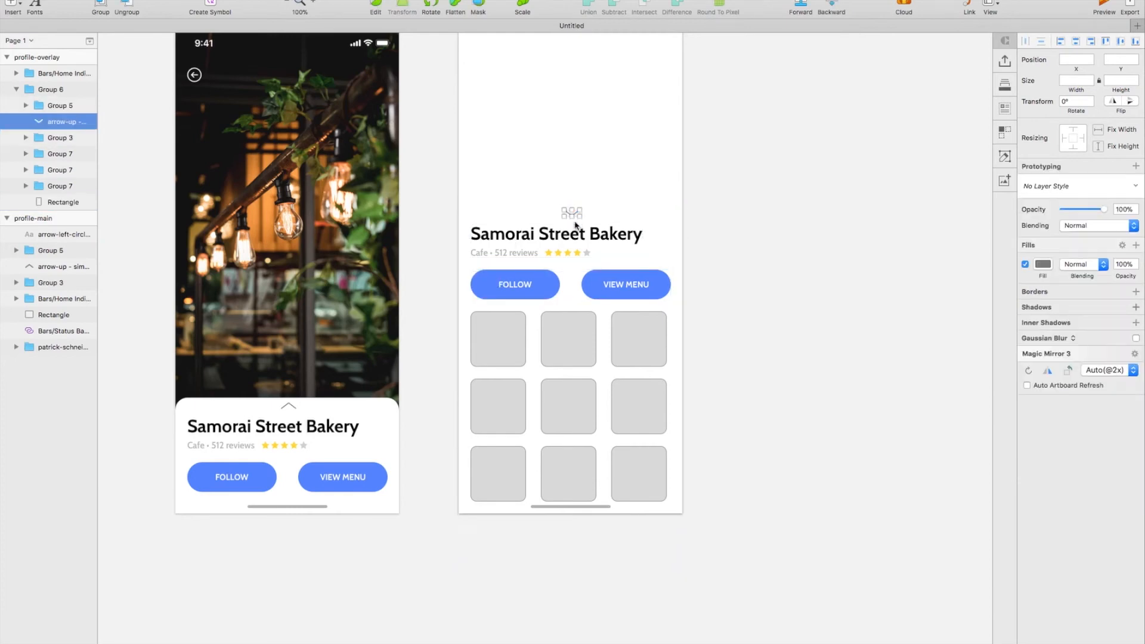
pyautogui.keyDown('shift'); pyautogui.click(575, 229); pyautogui.keyUp('shift')
pyautogui.keyDown('shift'); pyautogui.click(486, 279); pyautogui.keyUp('shift')
pyautogui.press('super+g')
# Group the arrow, title and buttons group with the white panel and move it down 20 px to Y 315
pyautogui.keyDown('shift'); pyautogui.click(463, 263); pyautogui.keyUp('shift')
pyautogui.press('super+g')
pyautogui.hotkey('shift', 'Down')
pyautogui.hotkey('shift', 'Down')
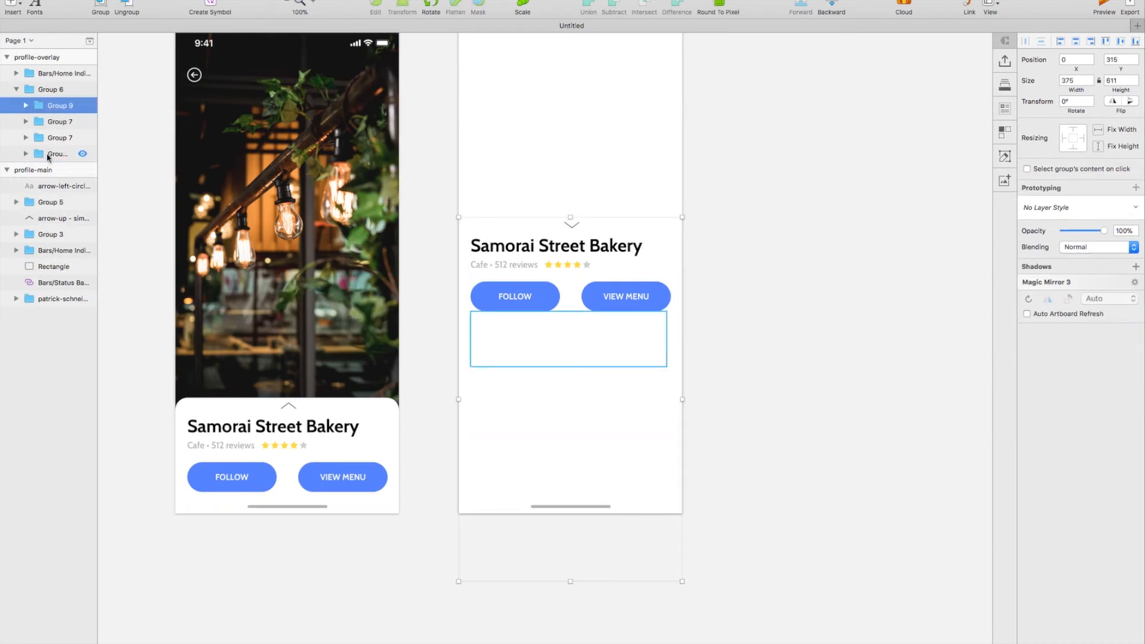
# Bring the three rows of squares in front of the white panel group and shift them down clear of the buttons
pyautogui.click(49, 153)
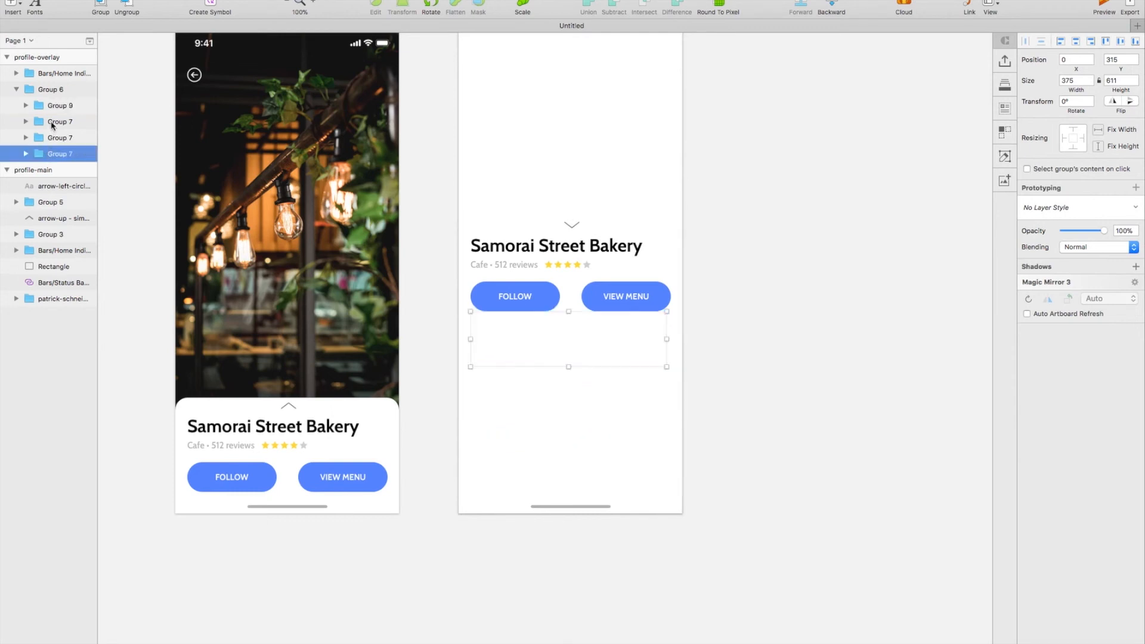
pyautogui.keyDown('shift'); pyautogui.click(52, 123); pyautogui.keyUp('shift')
pyautogui.moveTo(44, 126); pyautogui.dragTo(58, 99)
pyautogui.scroll(-1, 763, 373)
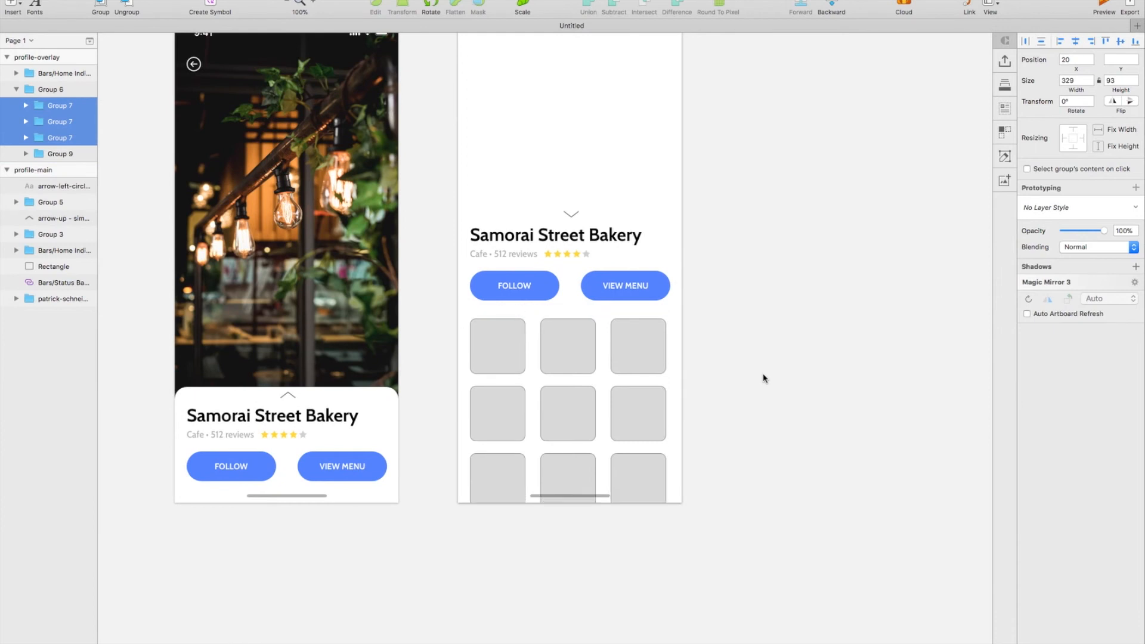
# Move the title, buttons and panel group down to Y 325, and lower the three rows of squares by 10 px
pyautogui.click(655, 268)
pyautogui.hotkey('shift', 'Down')
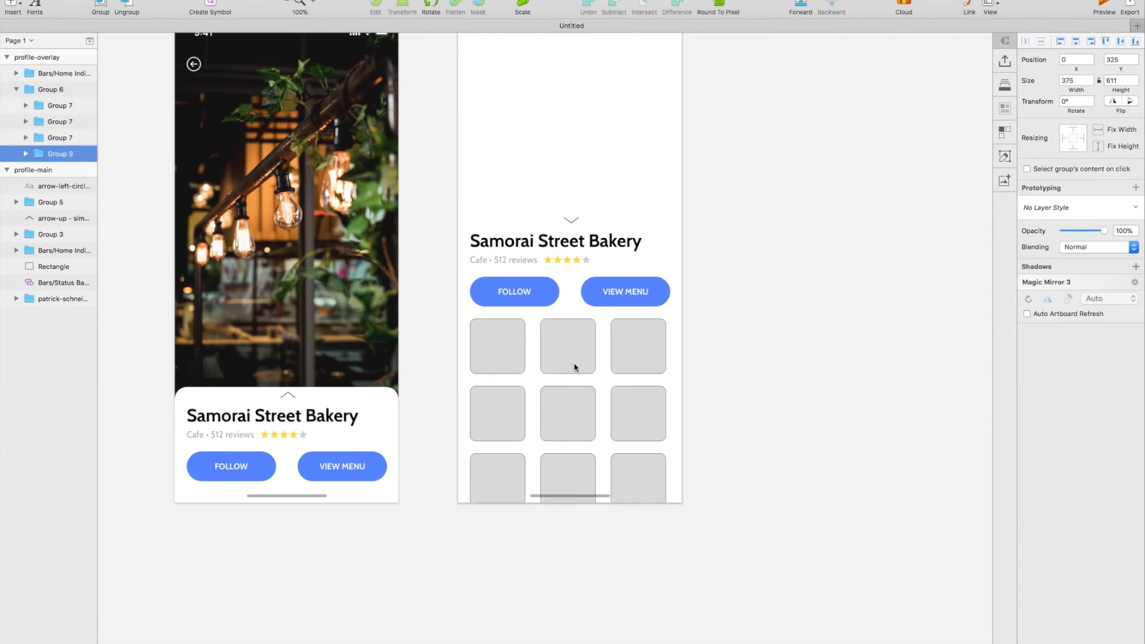
pyautogui.click(558, 394)
pyautogui.keyDown('shift'); pyautogui.click(567, 365); pyautogui.keyUp('shift')
pyautogui.keyDown('shift'); pyautogui.click(578, 459); pyautogui.keyUp('shift')
pyautogui.hotkey('shift', 'Down')
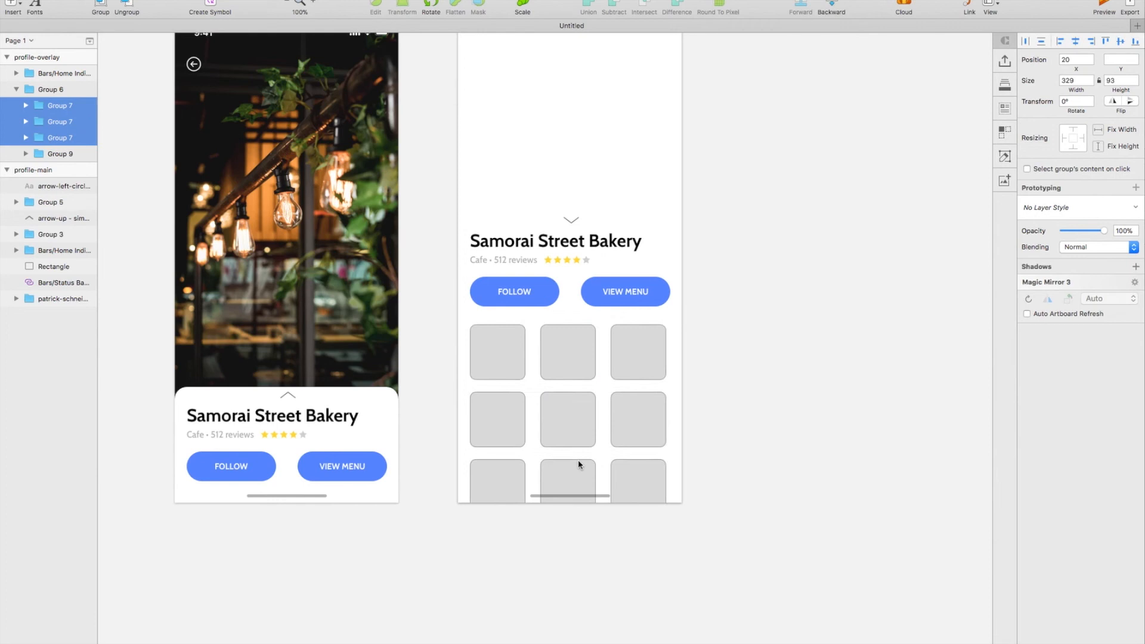
# Select all nine grid squares inside the three row groups of profile-overlay and turn off their borders
pyautogui.click(26, 137)
pyautogui.click(25, 121)
pyautogui.click(26, 105)
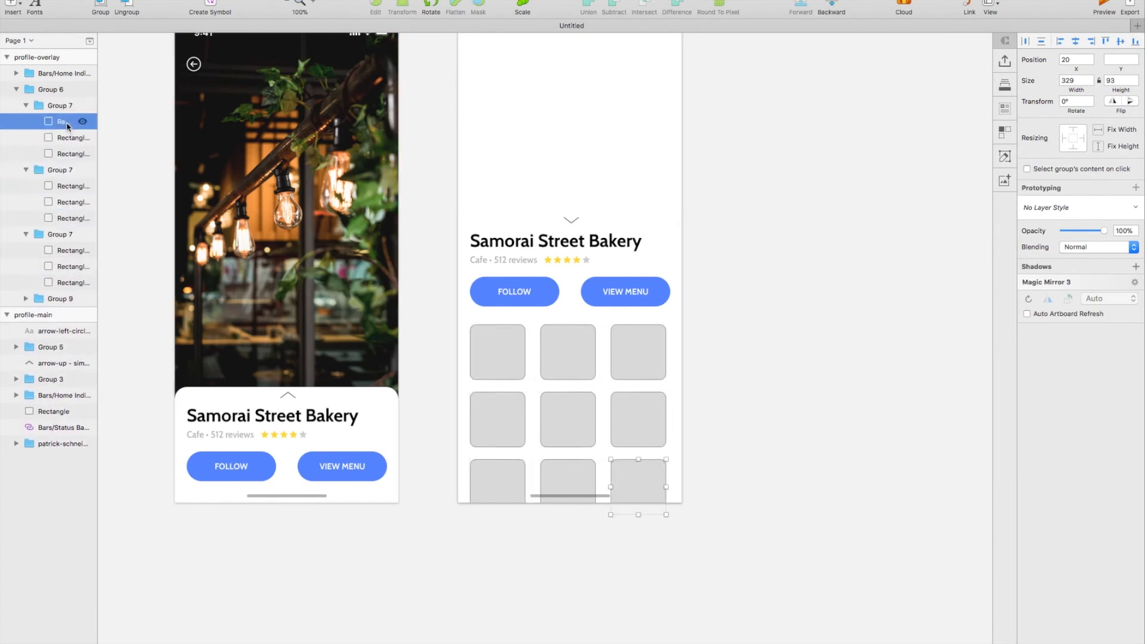
pyautogui.click(69, 122)
pyautogui.keyDown('shift'); pyautogui.click(68, 154); pyautogui.keyUp('shift')
pyautogui.keyDown('super'); pyautogui.click(62, 186); pyautogui.keyUp('super')
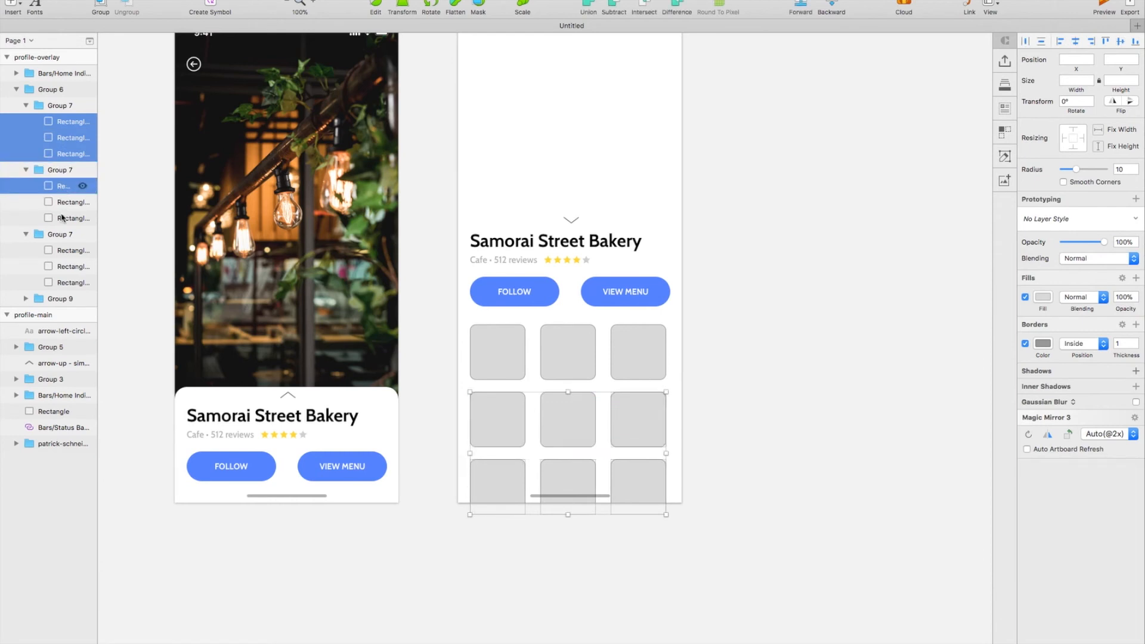
pyautogui.keyDown('super'); pyautogui.click(62, 218); pyautogui.keyUp('super')
pyautogui.keyDown('super'); pyautogui.click(64, 204); pyautogui.keyUp('super')
pyautogui.keyDown('super'); pyautogui.click(64, 251); pyautogui.keyUp('super')
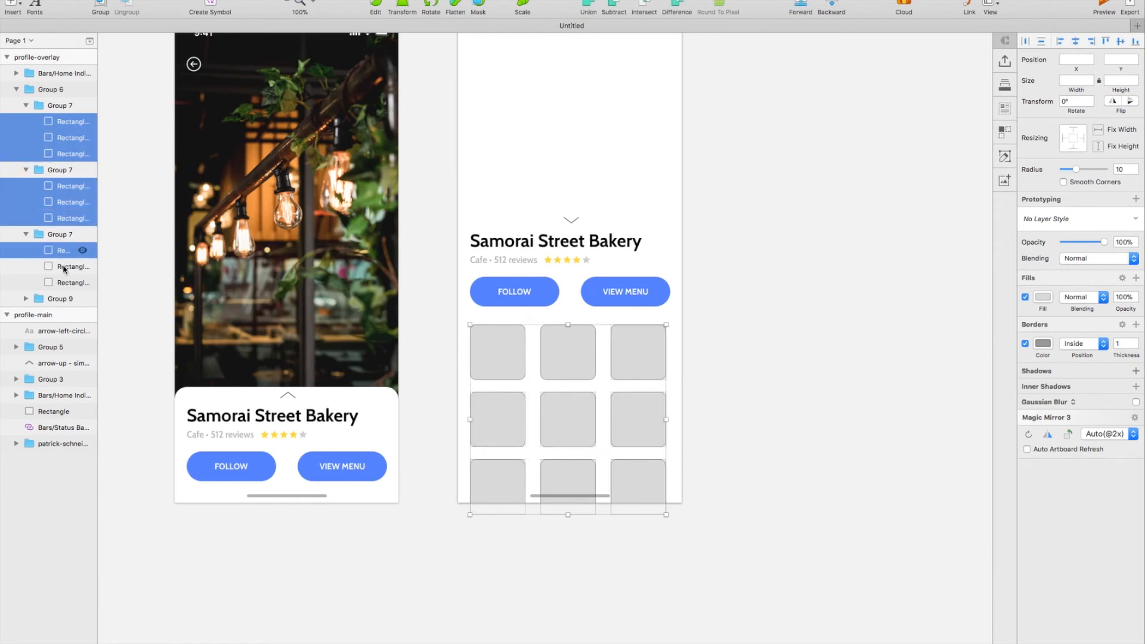
pyautogui.keyDown('super'); pyautogui.click(64, 283); pyautogui.keyUp('super')
pyautogui.keyDown('super'); pyautogui.click(64, 266); pyautogui.keyUp('super')
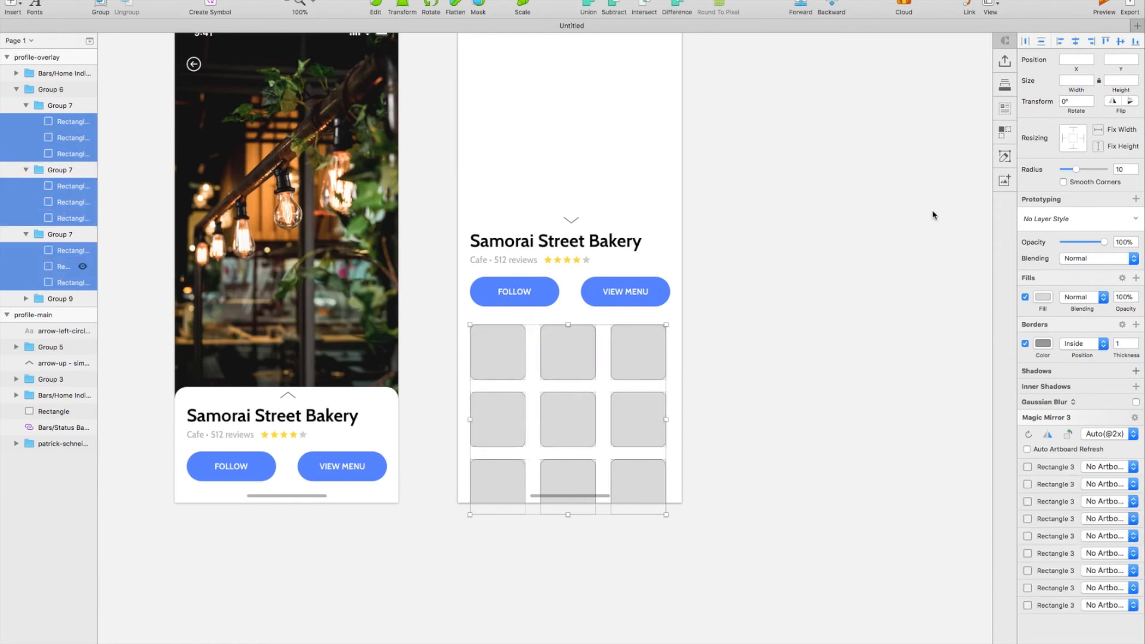
pyautogui.click(1026, 344)
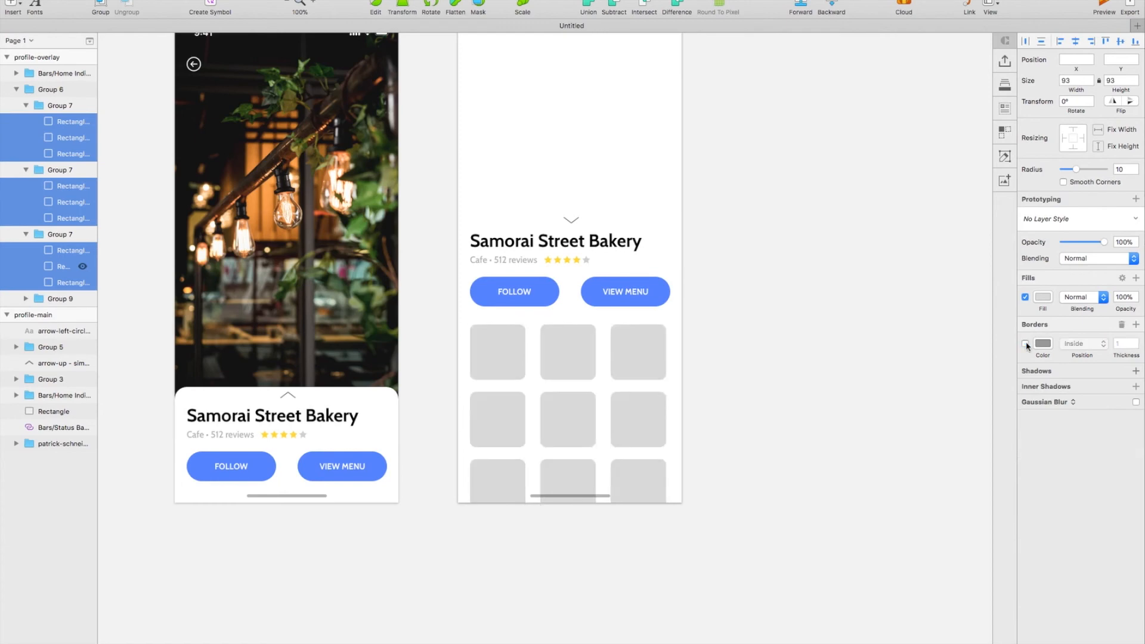
# Fill the nine selected squares with Unsplash photos from the Cafe category using Craft
pyautogui.click(1005, 134)
pyautogui.click(1005, 145)
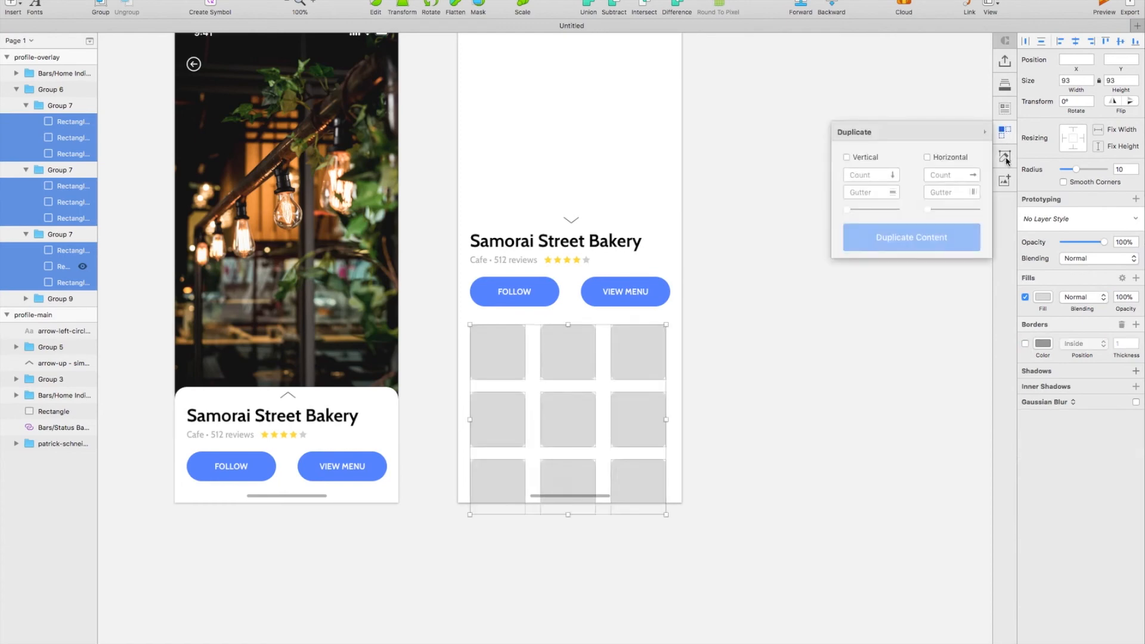
pyautogui.click(1003, 108)
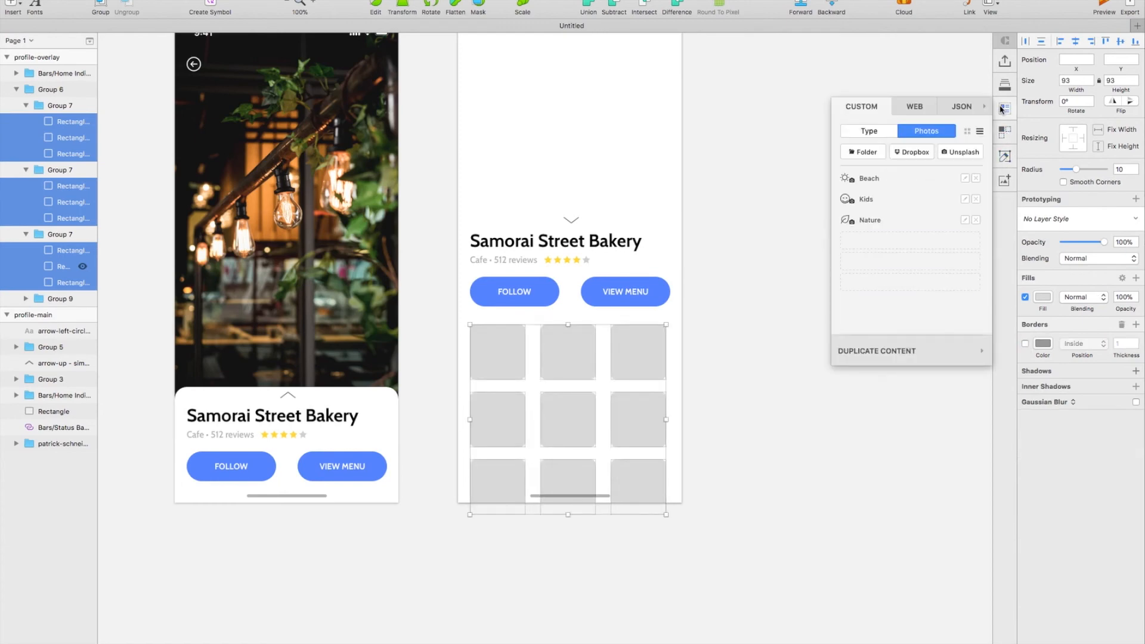
pyautogui.click(955, 154)
pyautogui.click(913, 241)
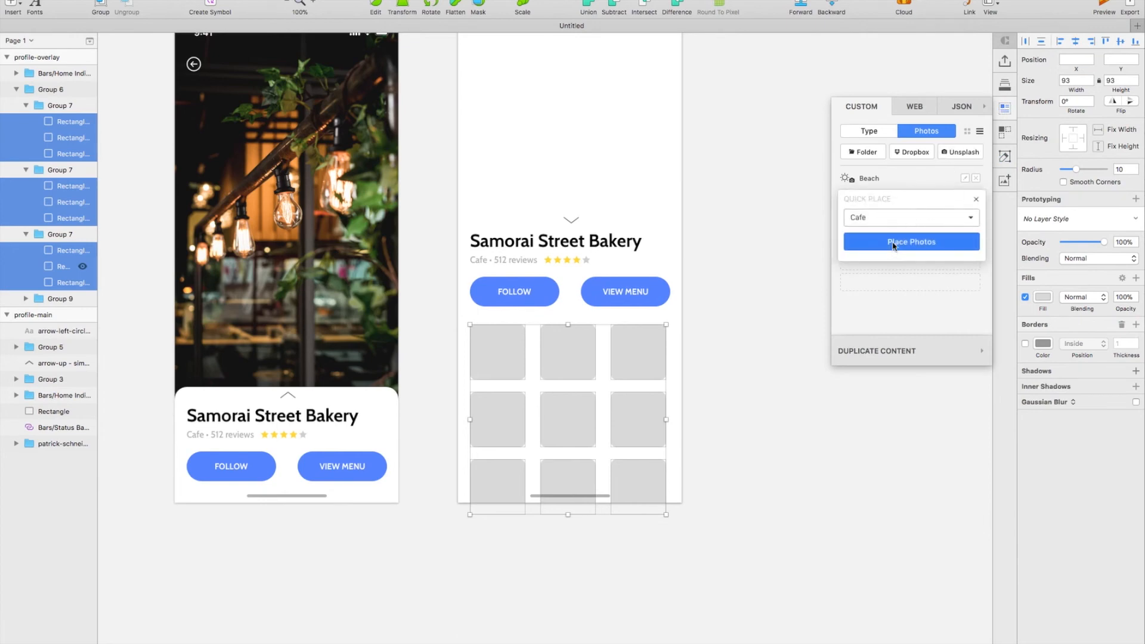
pyautogui.click(693, 353)
pyautogui.scroll(1, 749, 367)
pyautogui.scroll(5, 749, 367)
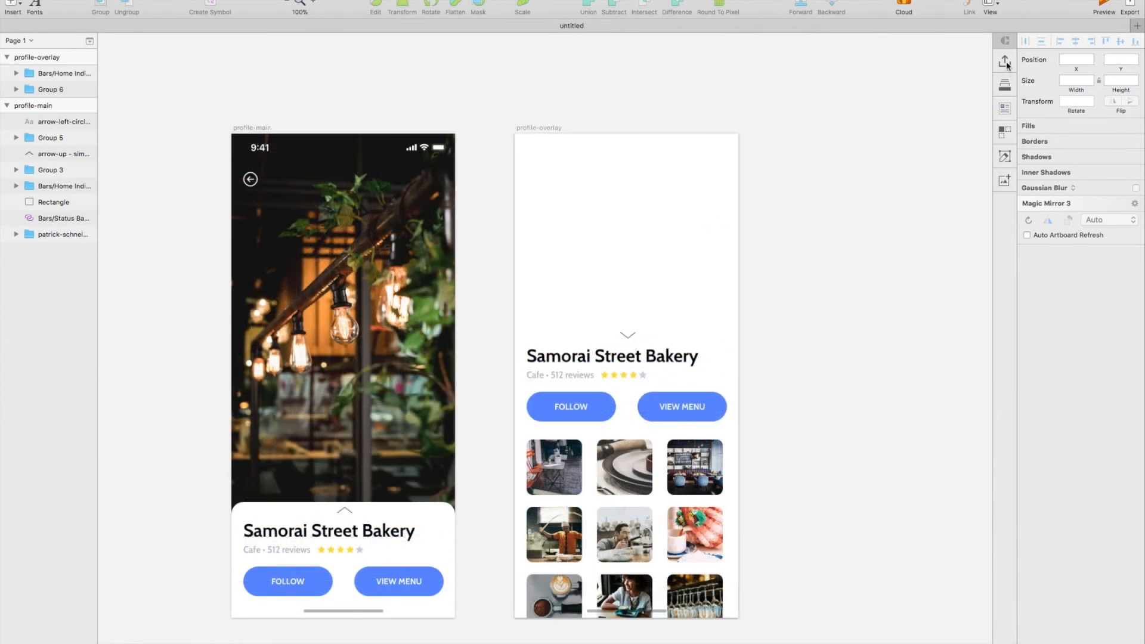
# Publish both artboards to a new prototype named Profile with the iPhone X device type
pyautogui.click(1005, 62)
pyautogui.click(913, 121)
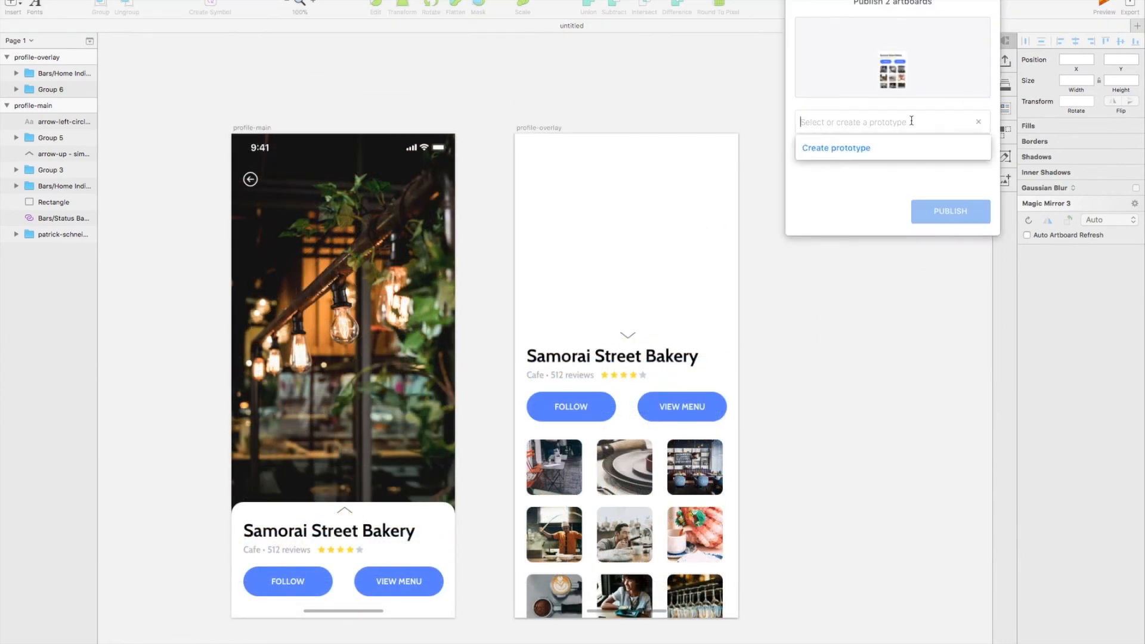
pyautogui.click(851, 158)
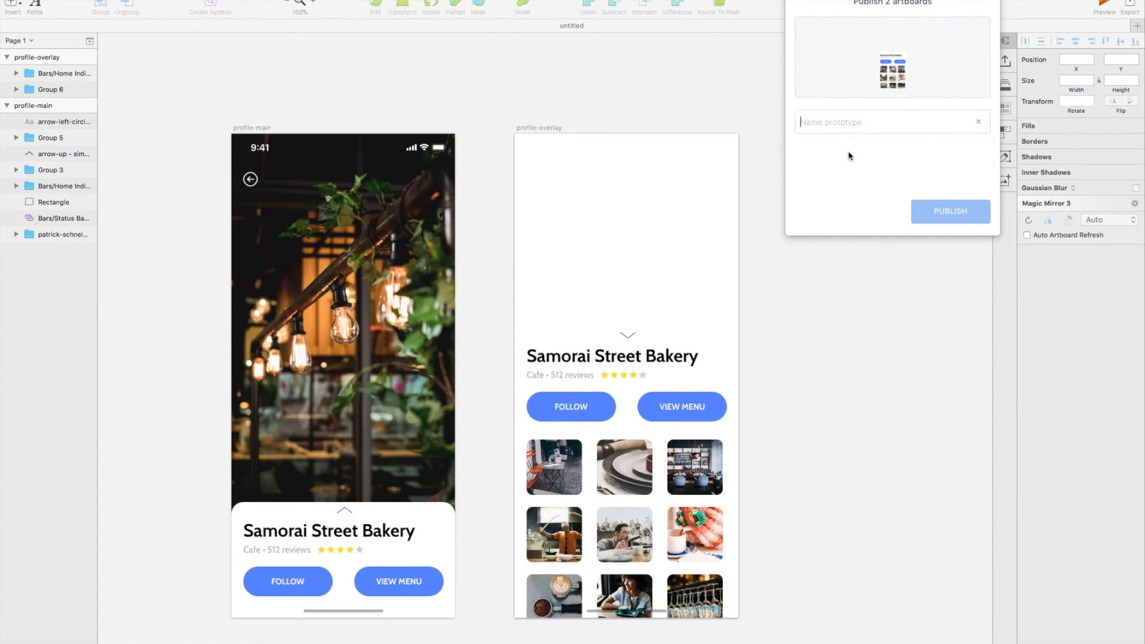
pyautogui.write('Profile')
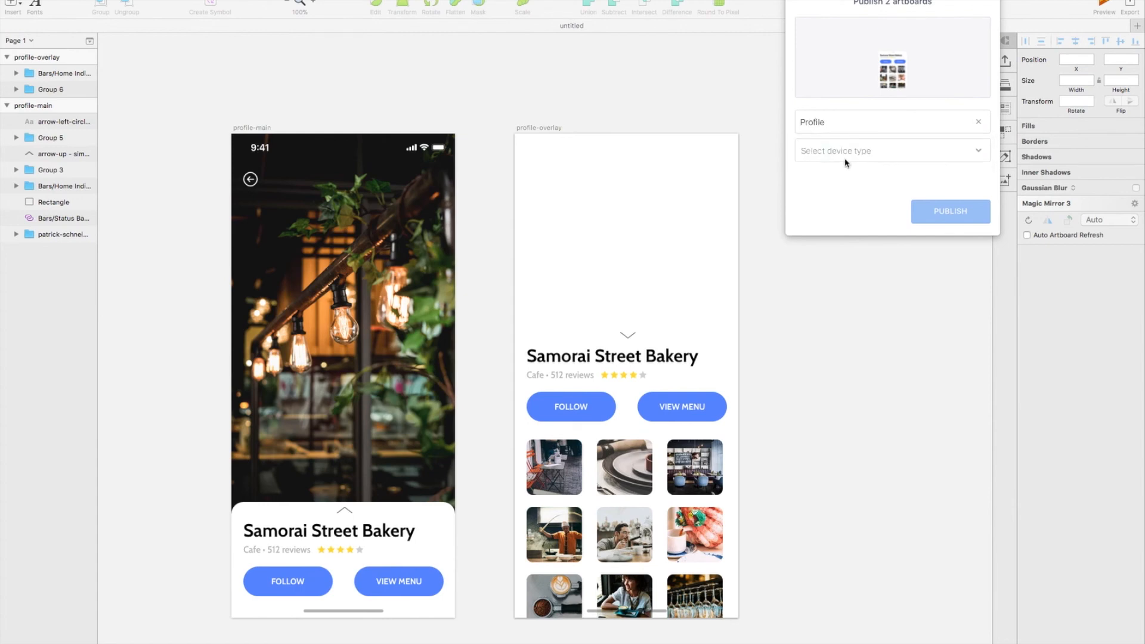
pyautogui.click(847, 156)
pyautogui.click(824, 274)
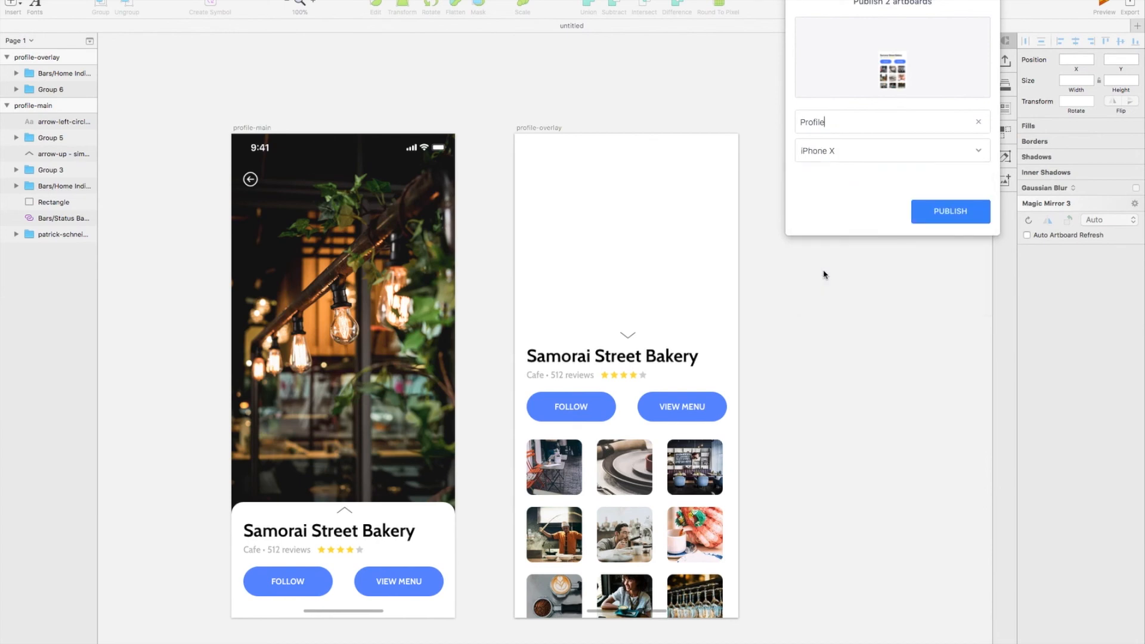
pyautogui.click(942, 213)
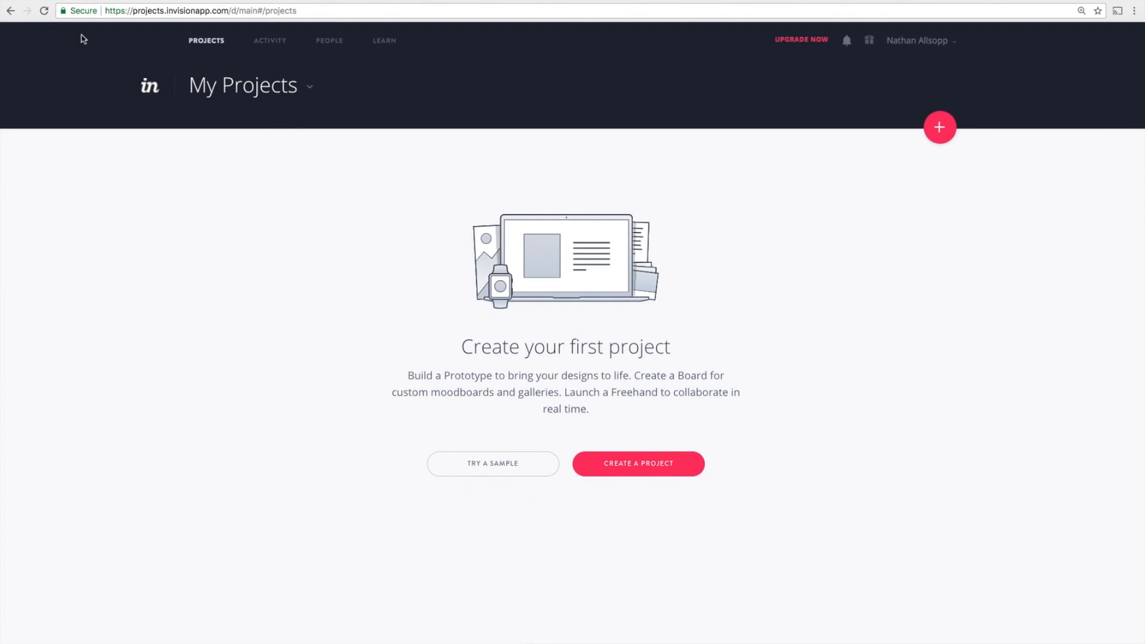
# Switch to InVision in the browser, refresh the projects page and open the Profile prototype's profile-Main screen
pyautogui.click(44, 11)
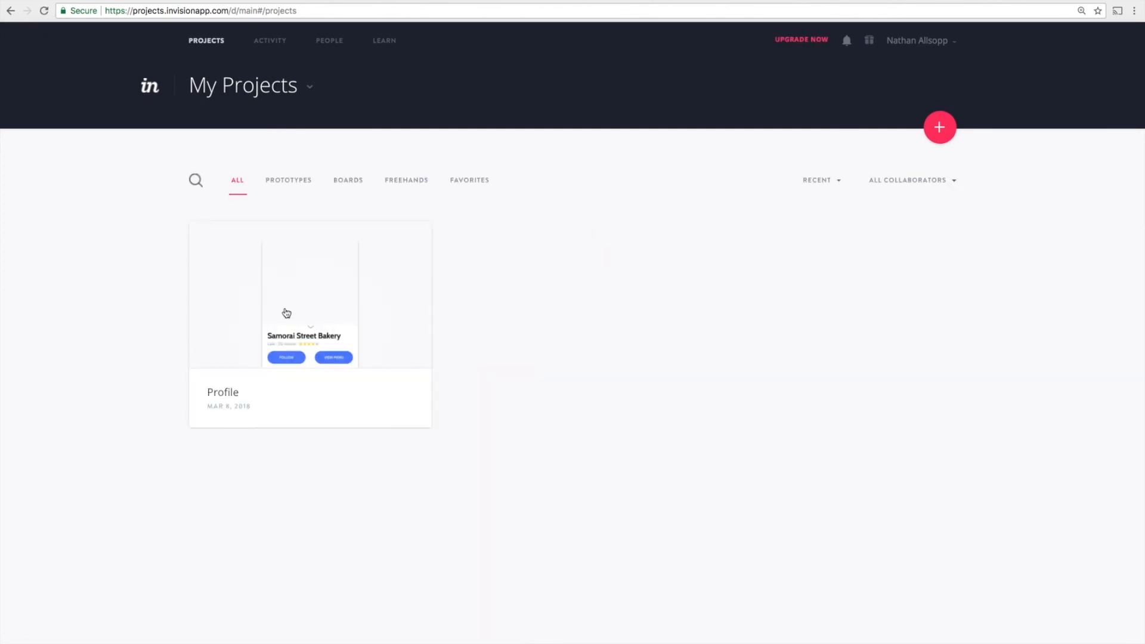
pyautogui.click(314, 290)
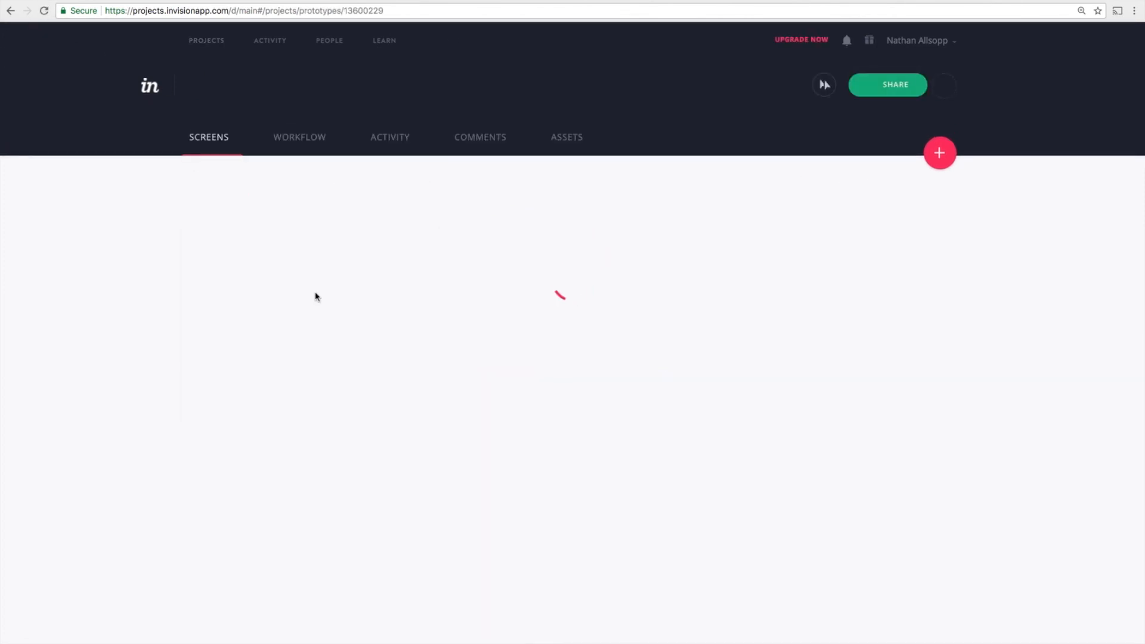
pyautogui.moveTo(664, 420)
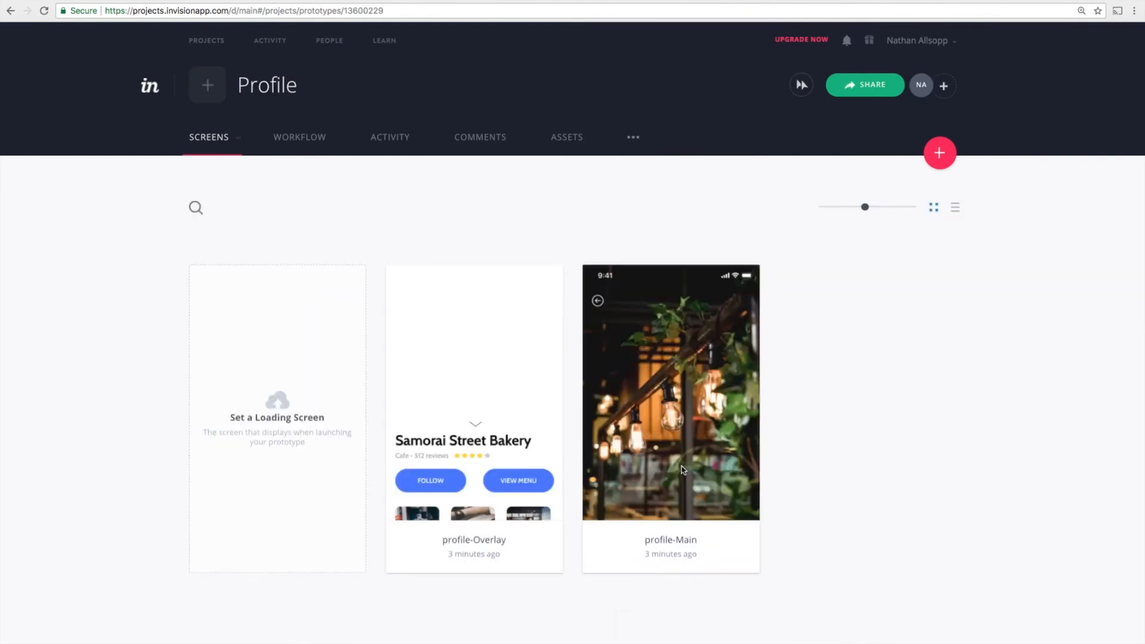
pyautogui.click(669, 399)
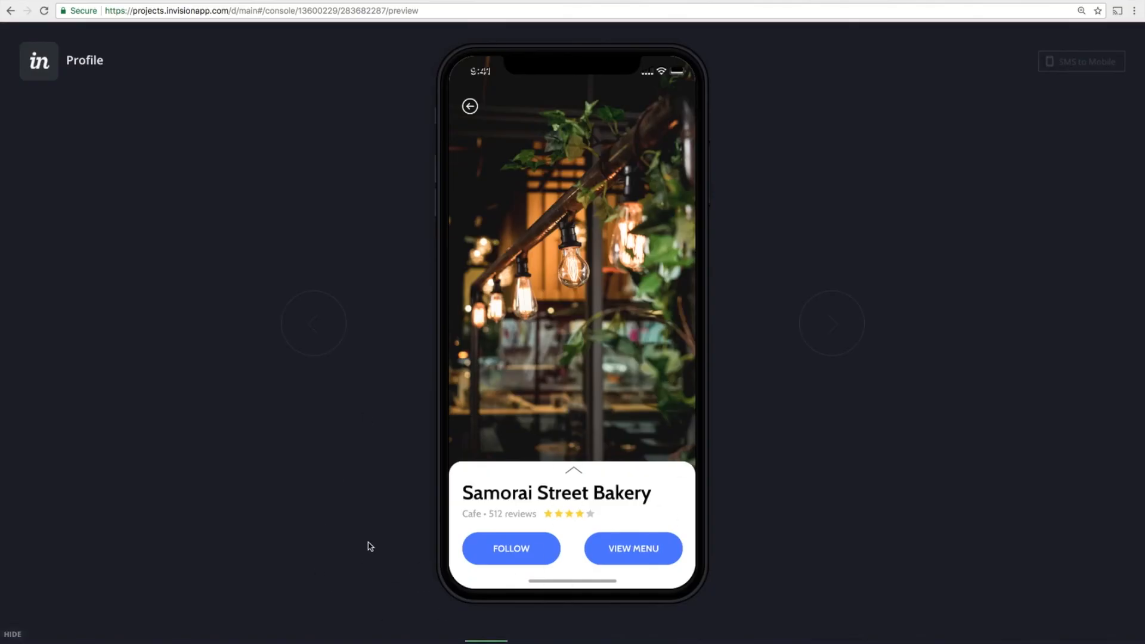
# Hide the status bar for desktop viewing in the prototype's status bar style
pyautogui.click(948, 641)
pyautogui.click(865, 559)
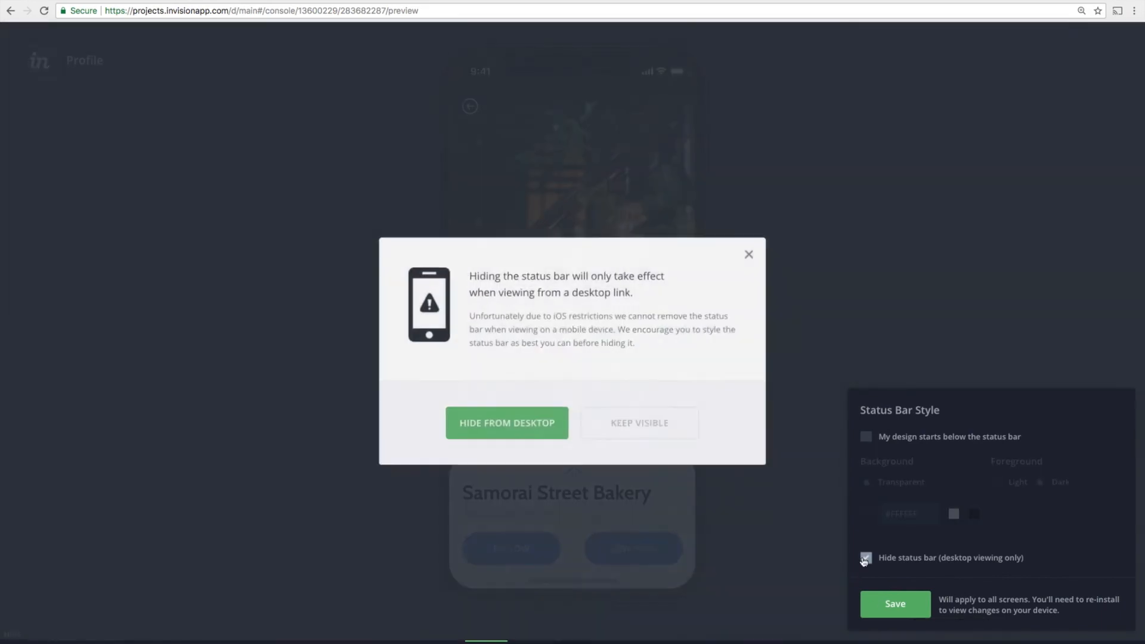
pyautogui.click(517, 425)
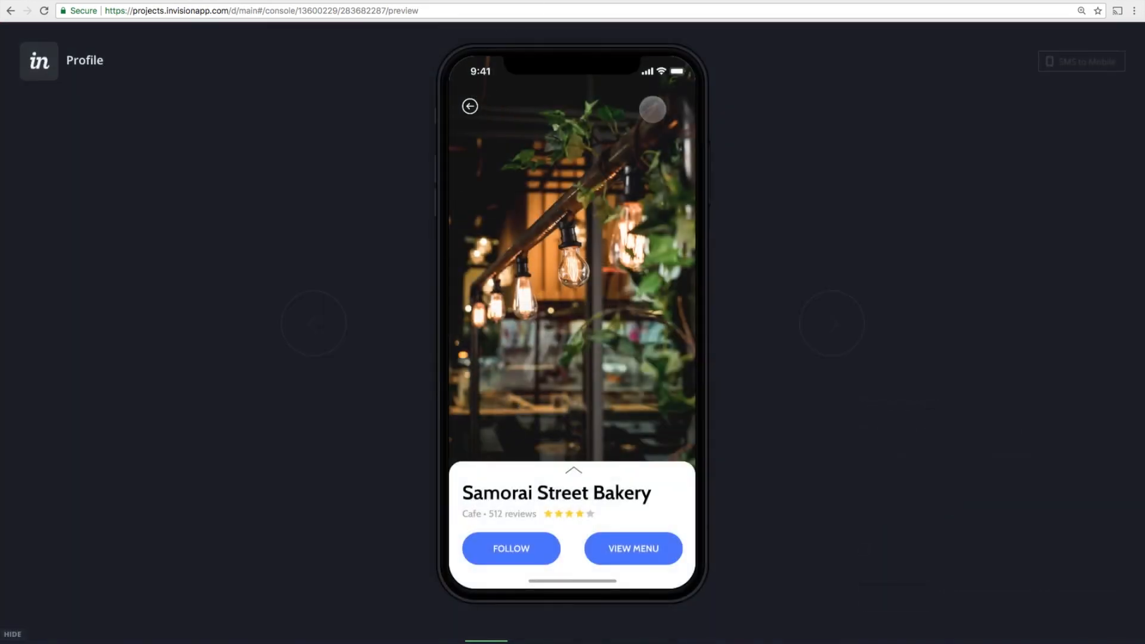
# In build mode, draw a hotspot across the panel's up-arrow strip and link it to profile-Overlay as a Screen as Overlay
pyautogui.click(546, 625)
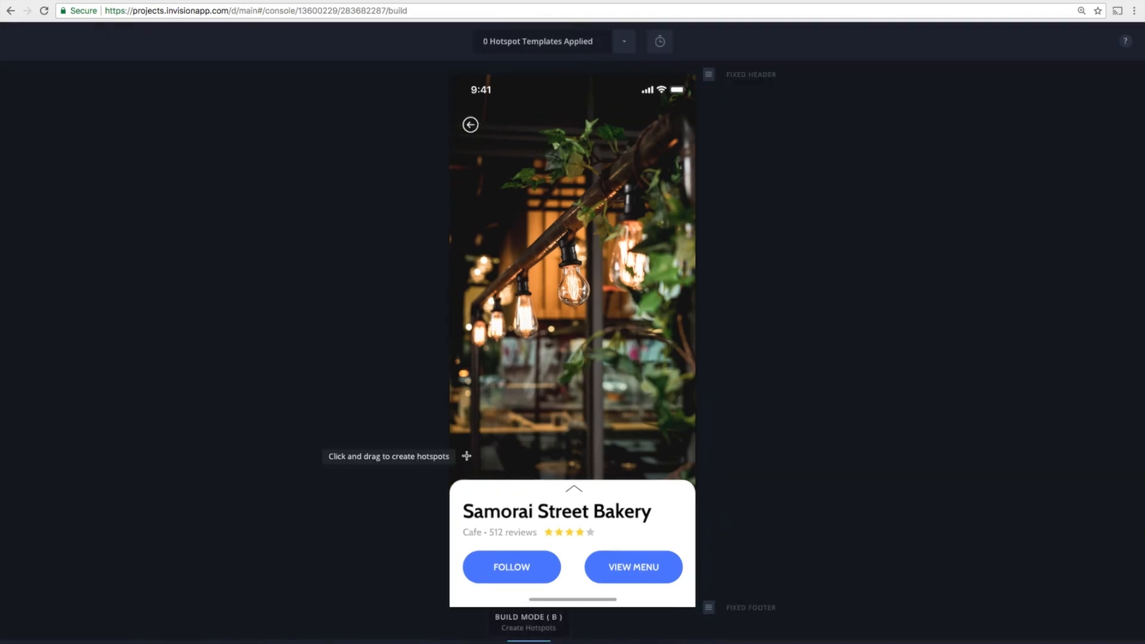
pyautogui.moveTo(448, 497); pyautogui.dragTo(723, 483)
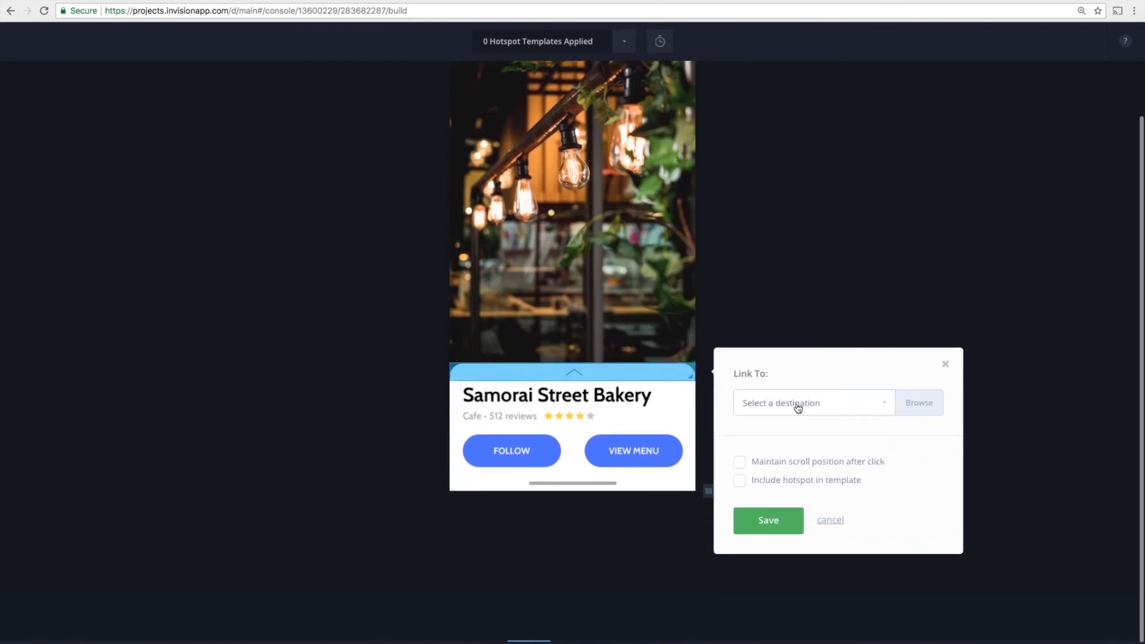
pyautogui.click(808, 405)
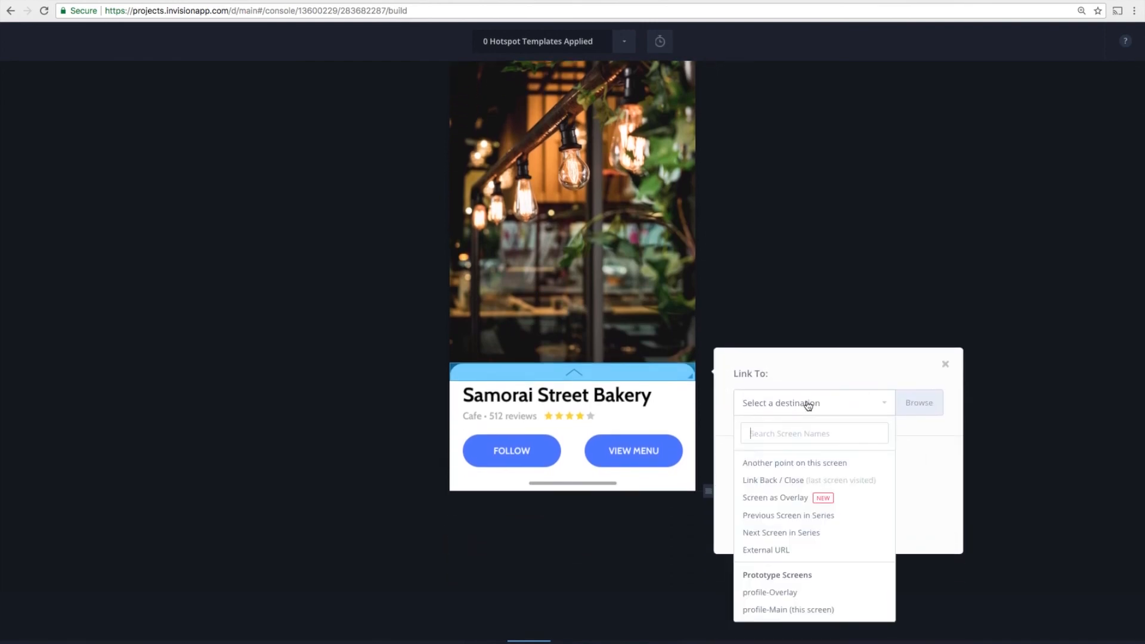
pyautogui.click(790, 504)
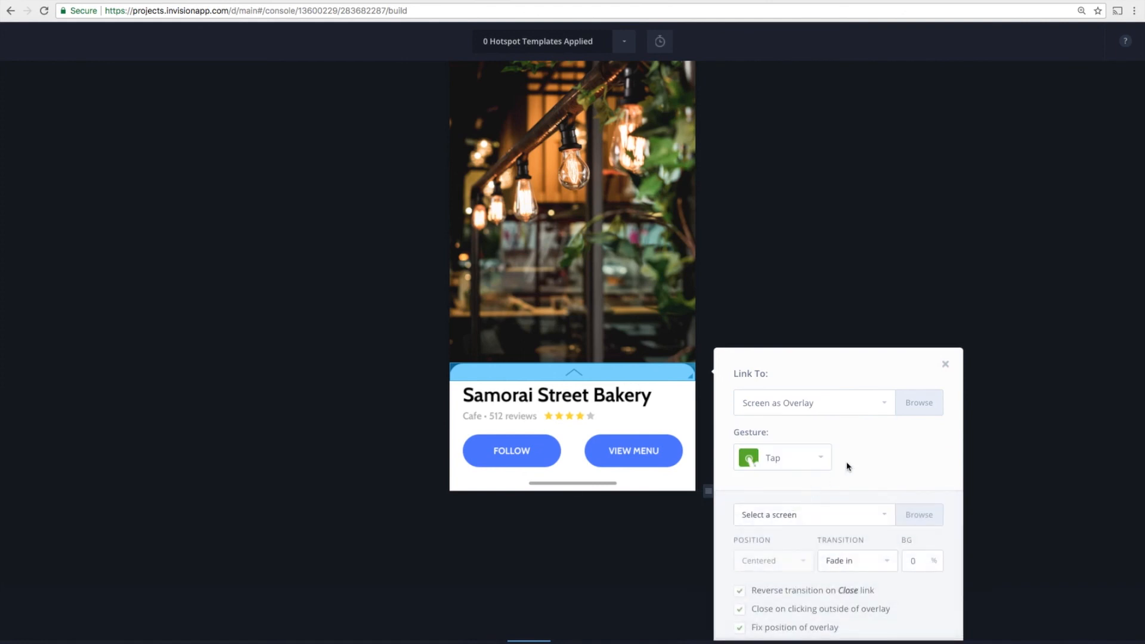
pyautogui.scroll(-1, 848, 466)
pyautogui.click(829, 454)
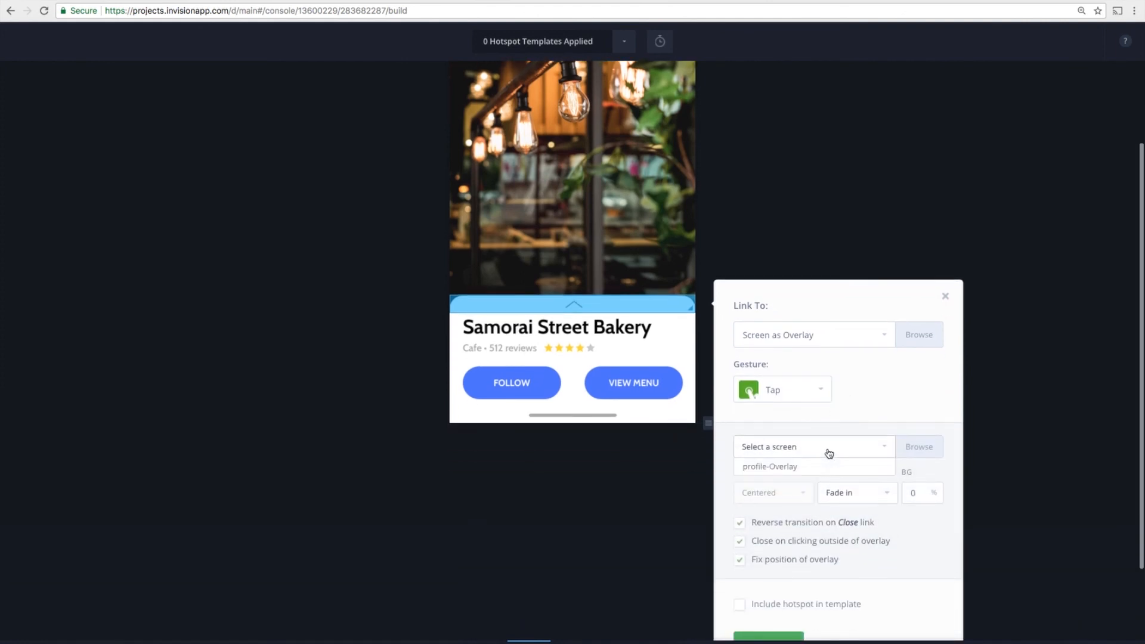
pyautogui.click(799, 468)
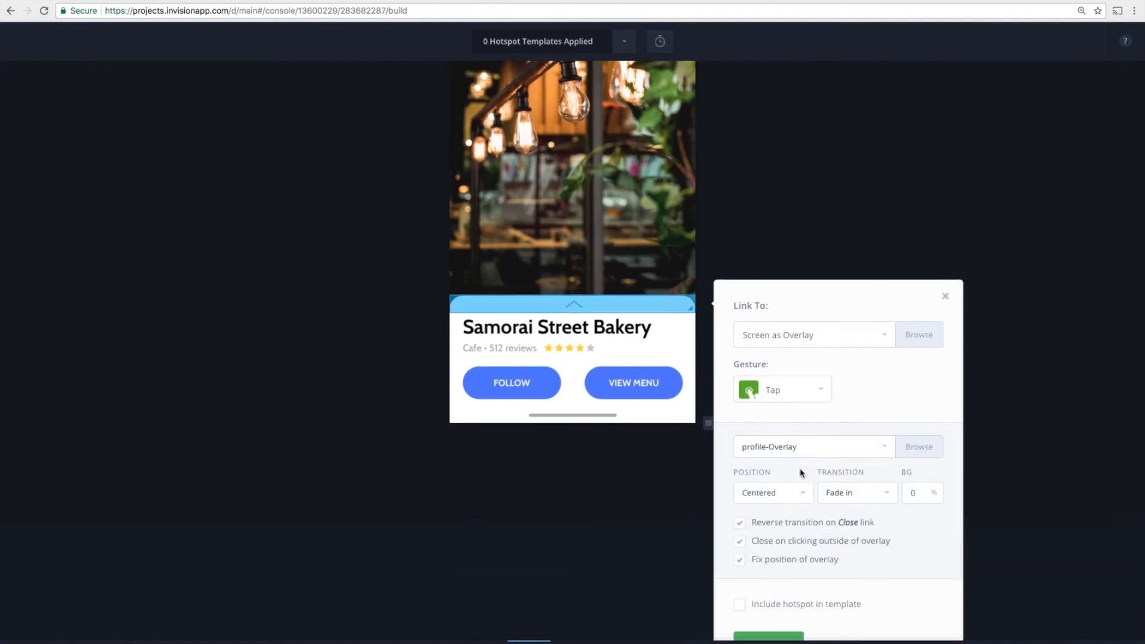
# Set the overlay transition to Slide in Bottom and save the hotspot
pyautogui.click(867, 501)
pyautogui.scroll(-2, 863, 546)
pyautogui.click(857, 556)
pyautogui.scroll(-2, 838, 583)
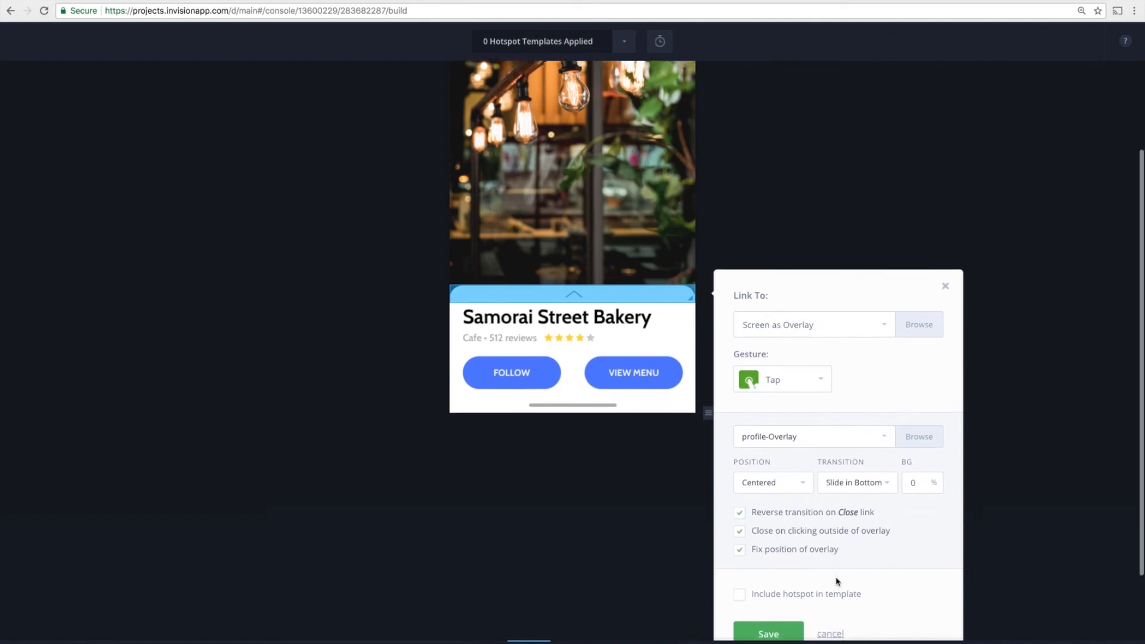
pyautogui.click(769, 603)
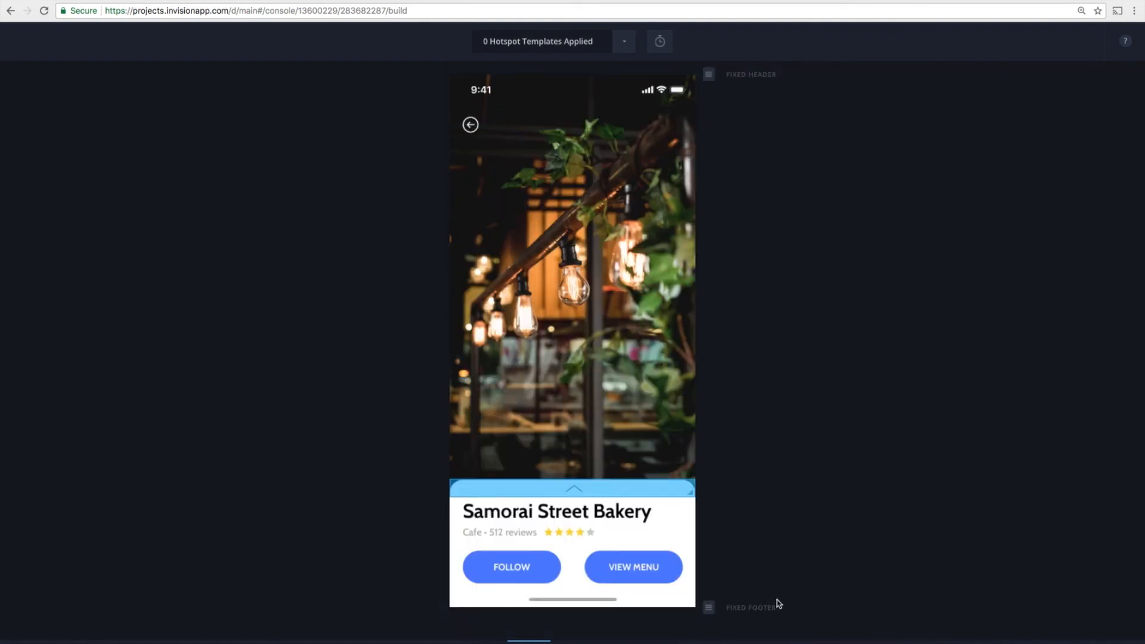
# Extend the up-arrow hotspot slightly downward and test it in preview mode by opening the overlay
pyautogui.moveTo(692, 494); pyautogui.dragTo(690, 497)
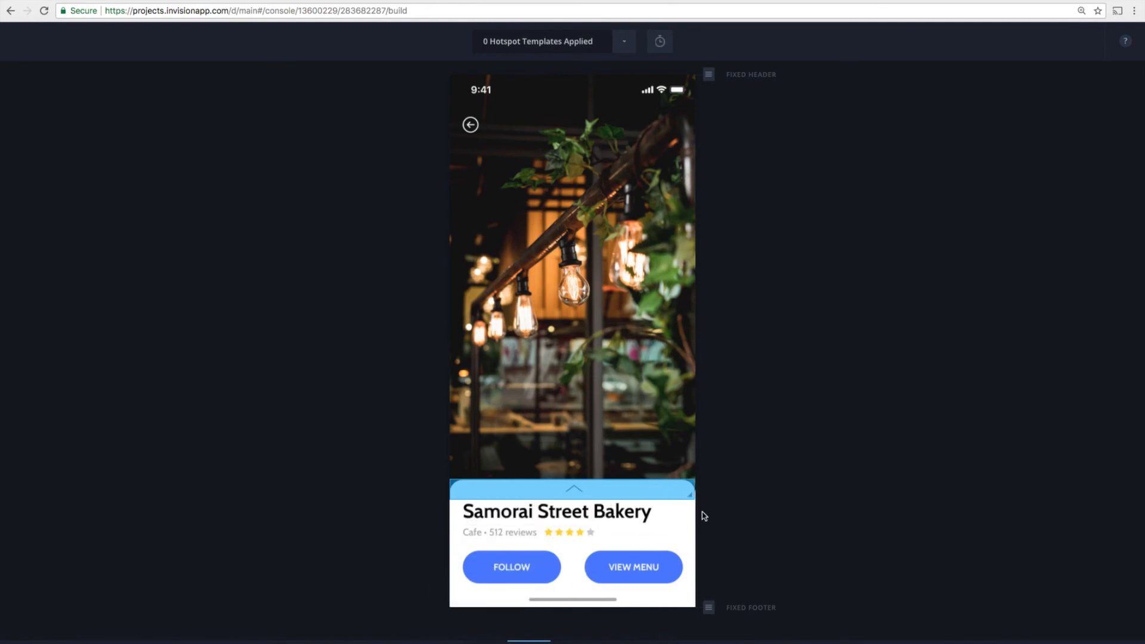
pyautogui.moveTo(690, 497); pyautogui.dragTo(694, 499)
pyautogui.click(486, 640)
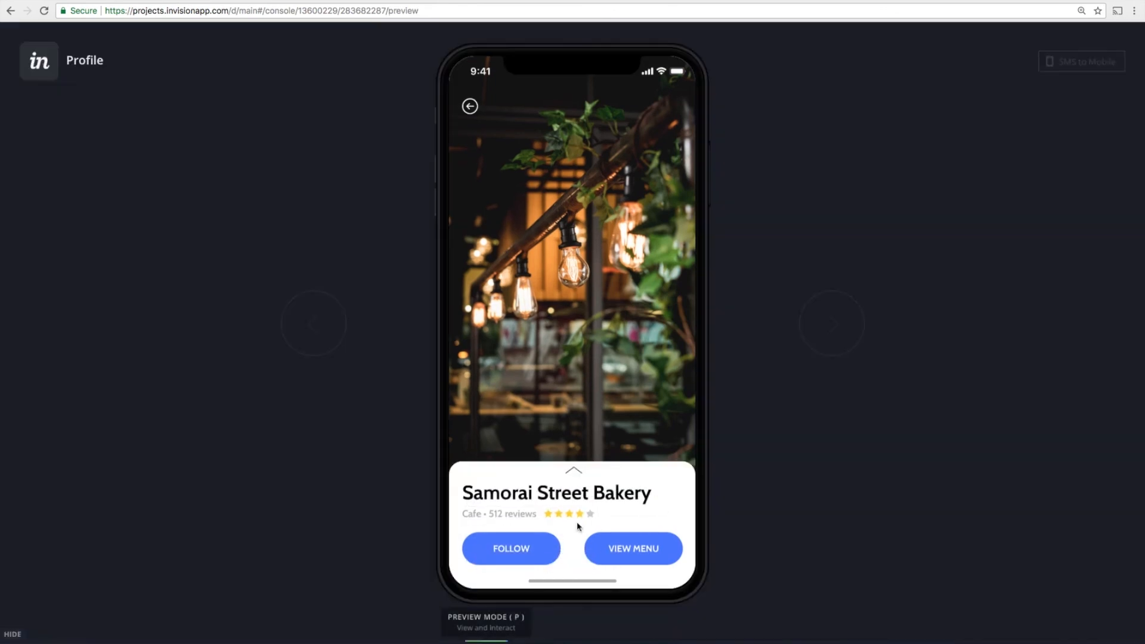
pyautogui.click(580, 472)
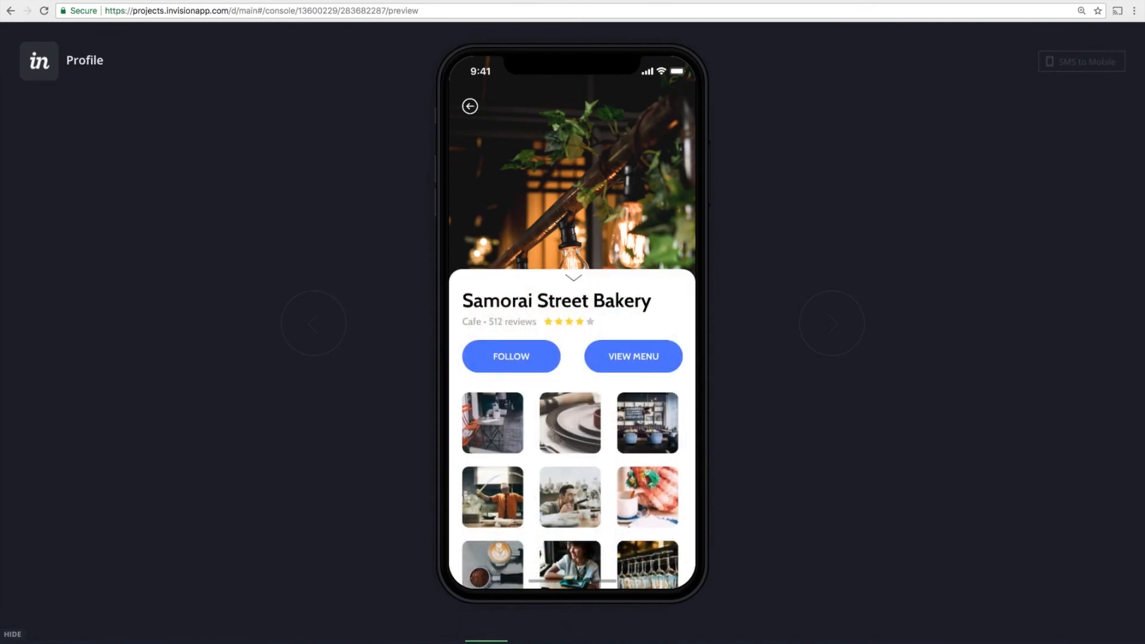
# On the profile-Overlay screen in build mode, add a hotspot across the down-arrow strip linking to profile-Main with Tap gesture and Instant transition
pyautogui.press('s')
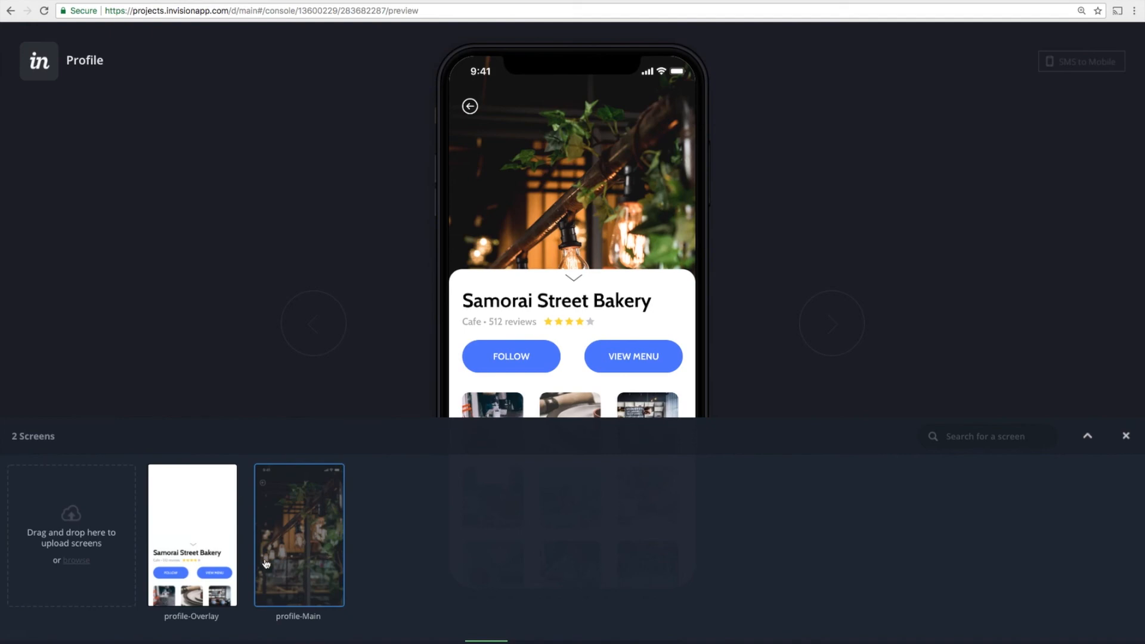
pyautogui.click(211, 519)
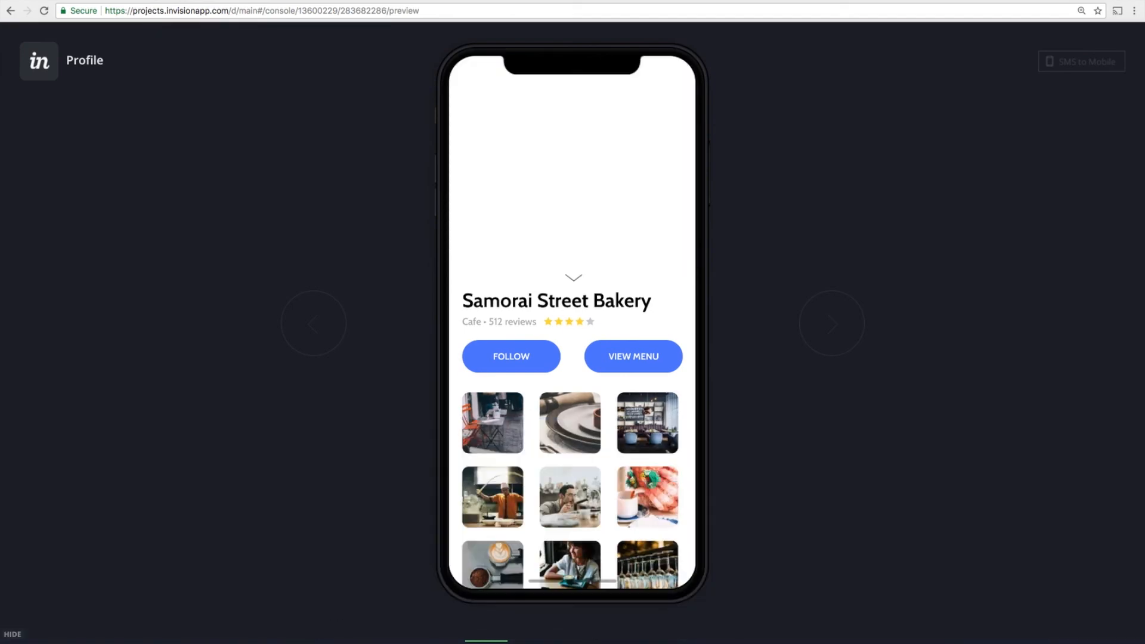
pyautogui.click(527, 639)
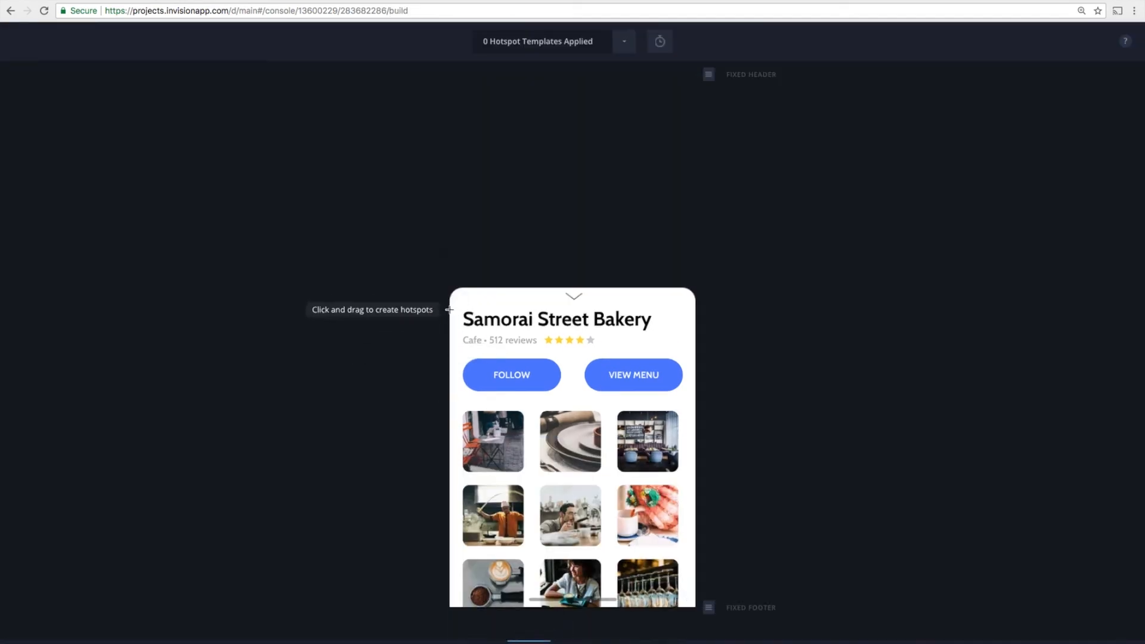
pyautogui.moveTo(449, 310); pyautogui.dragTo(701, 291)
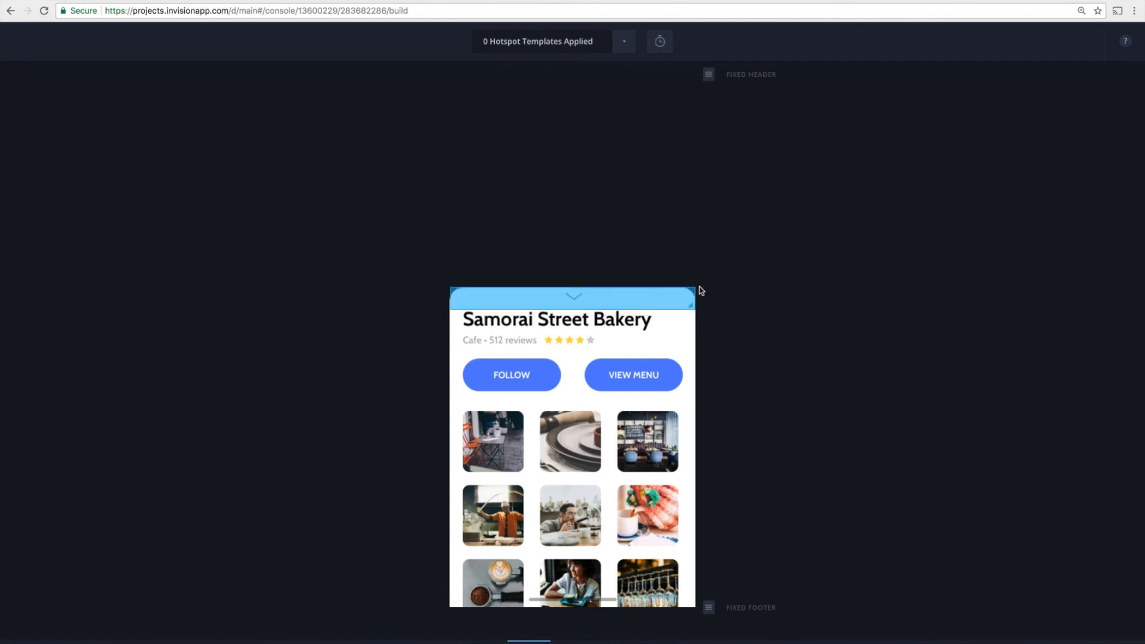
pyautogui.click(782, 338)
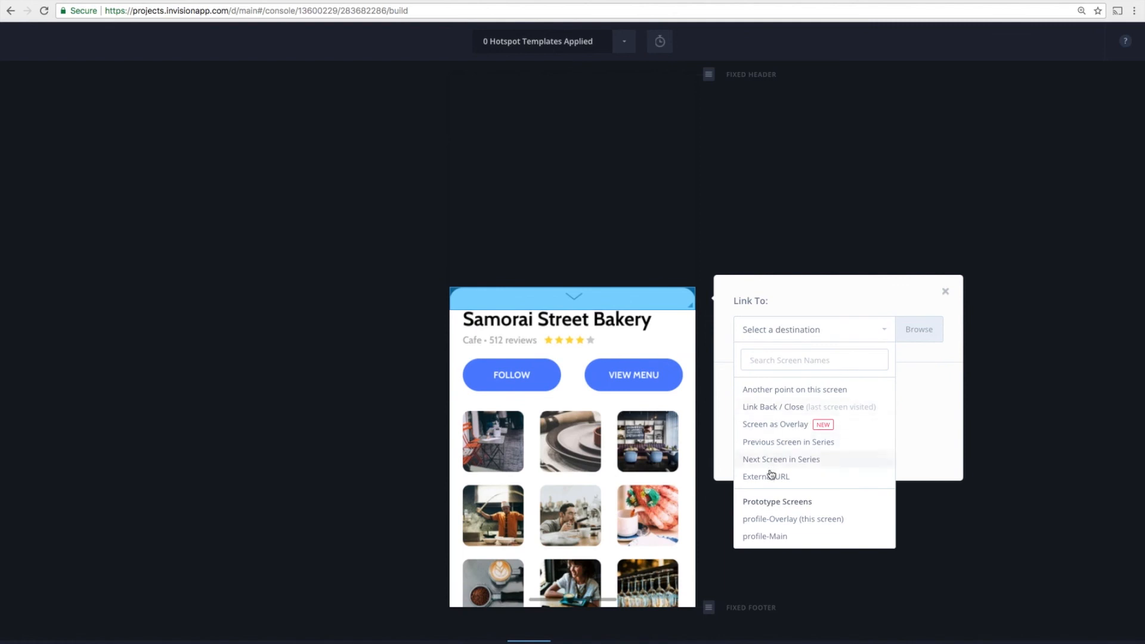
pyautogui.click(774, 535)
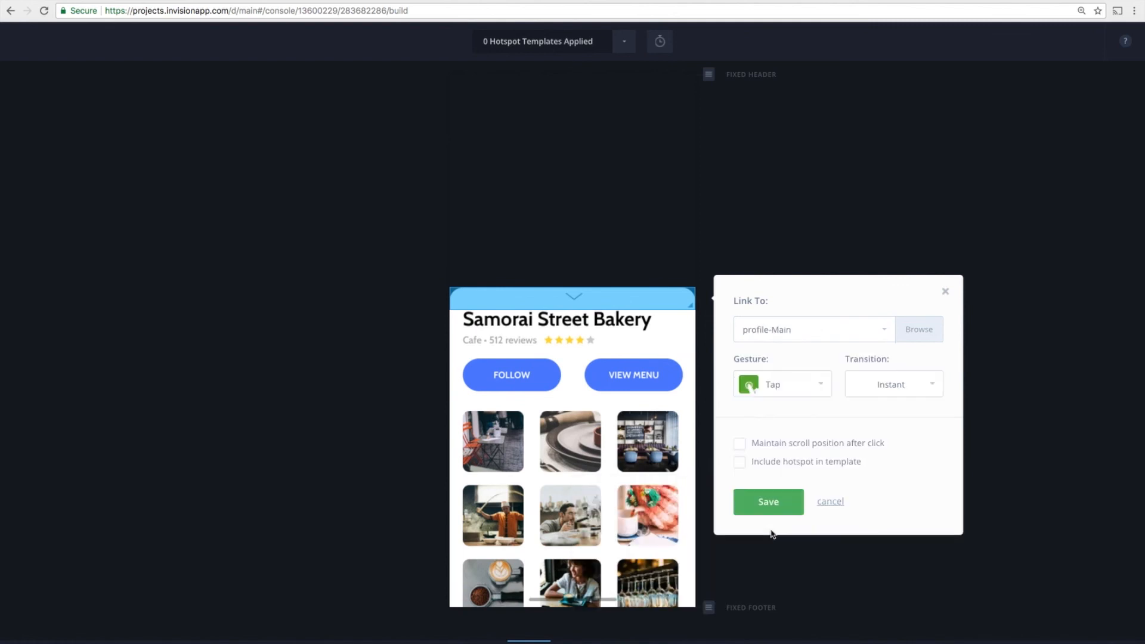
pyautogui.click(769, 505)
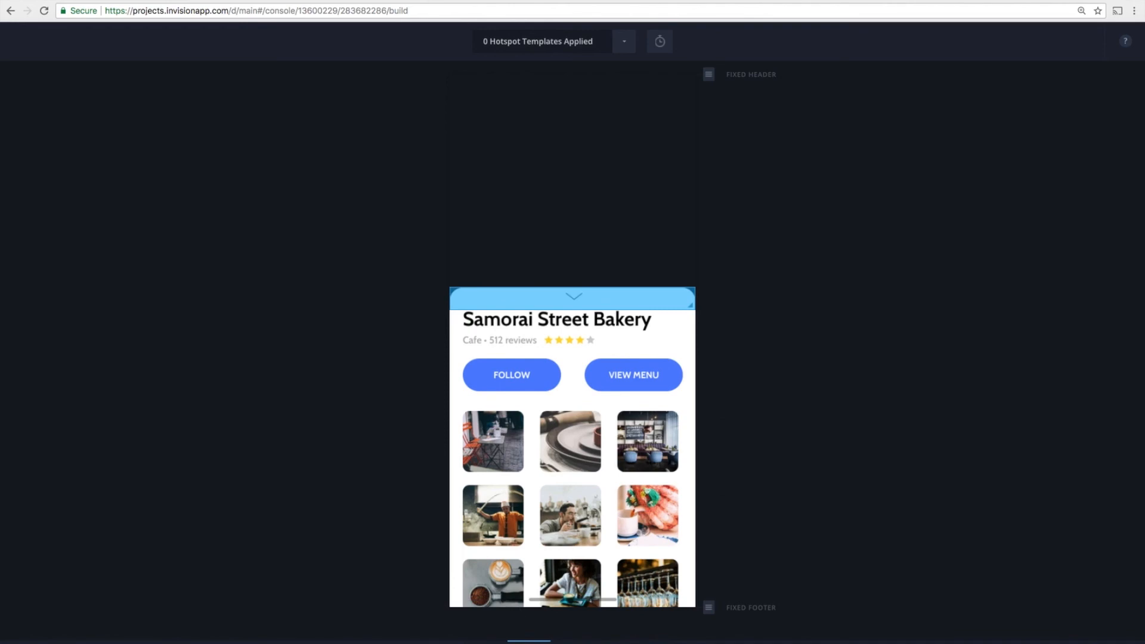
# Test both arrow hotspots in preview mode by repeatedly closing and opening the photo-grid overlay, finishing with it closed
pyautogui.click(486, 637)
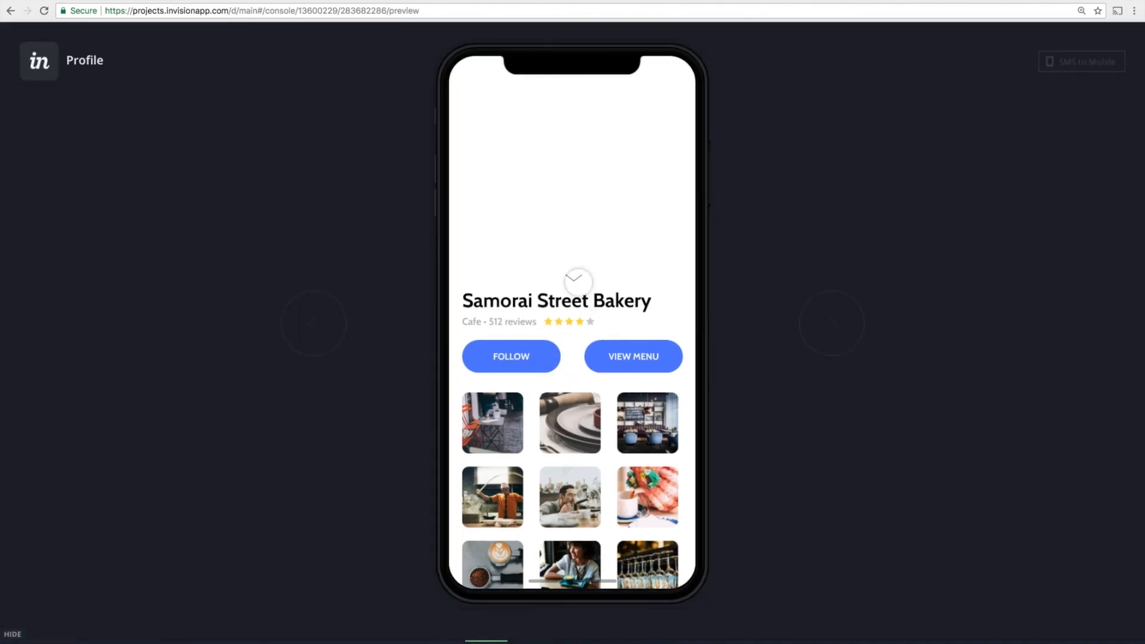
pyautogui.click(577, 280)
pyautogui.click(576, 469)
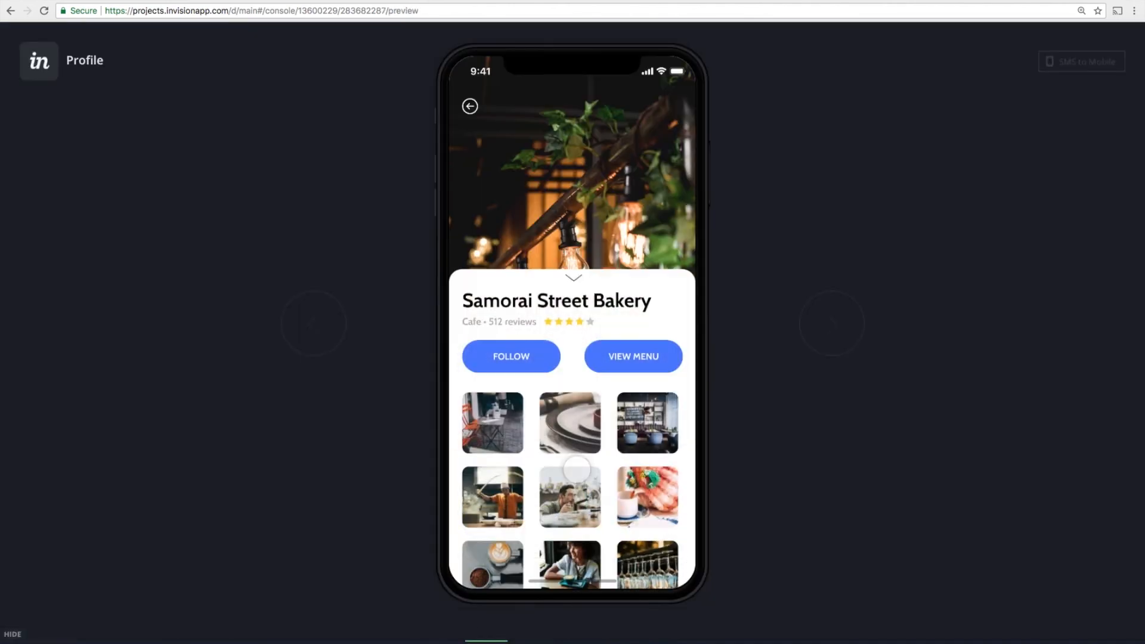
pyautogui.click(575, 280)
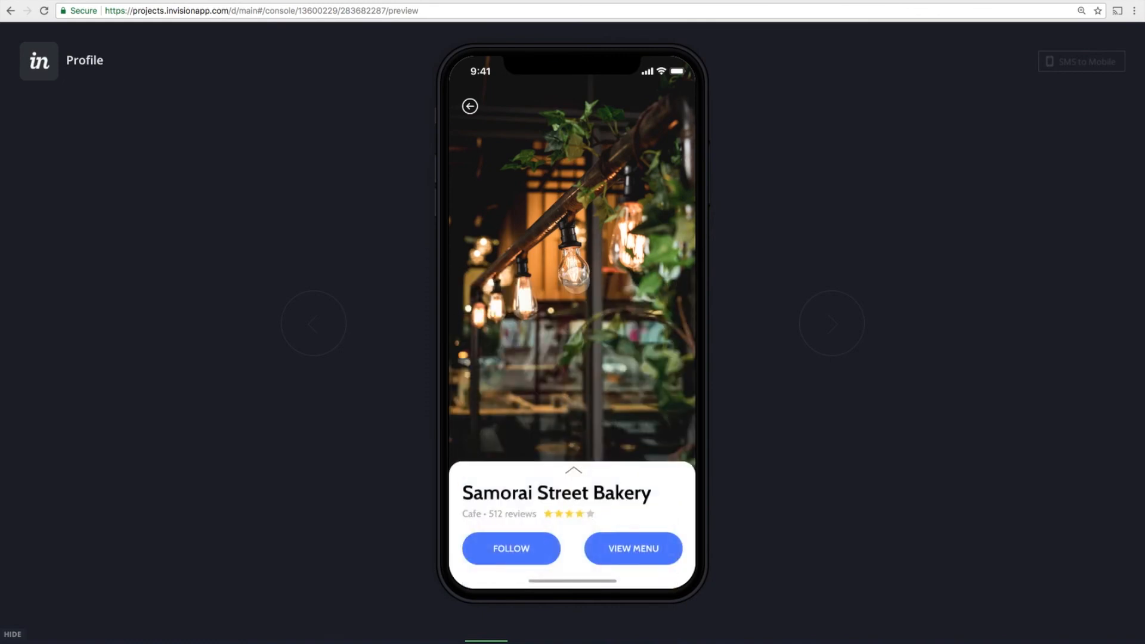
pyautogui.click(570, 469)
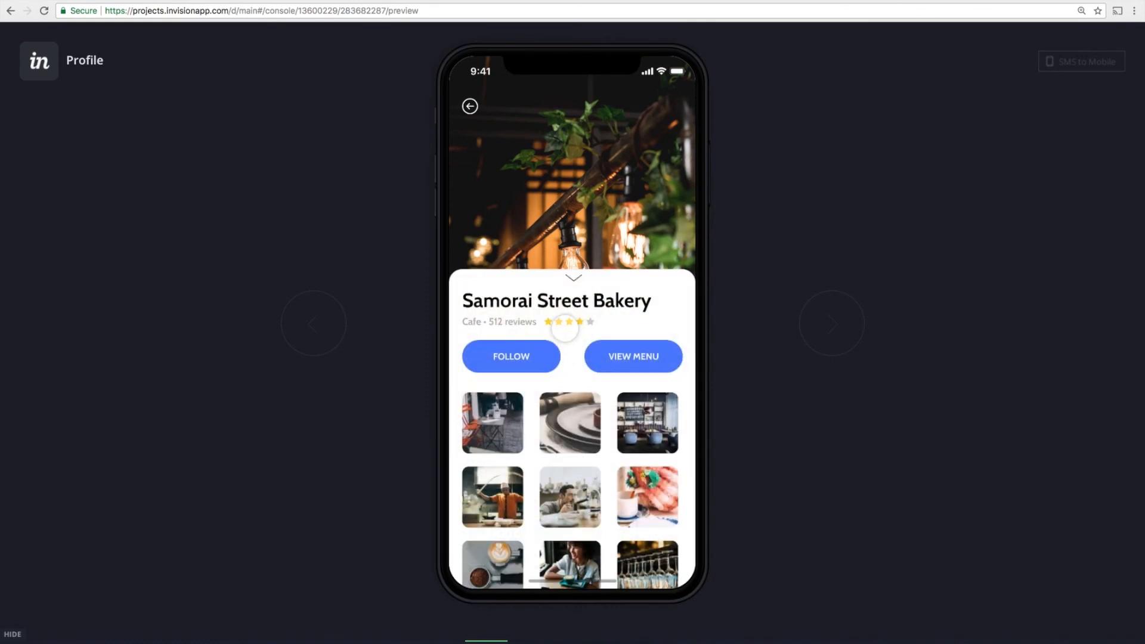
pyautogui.click(575, 277)
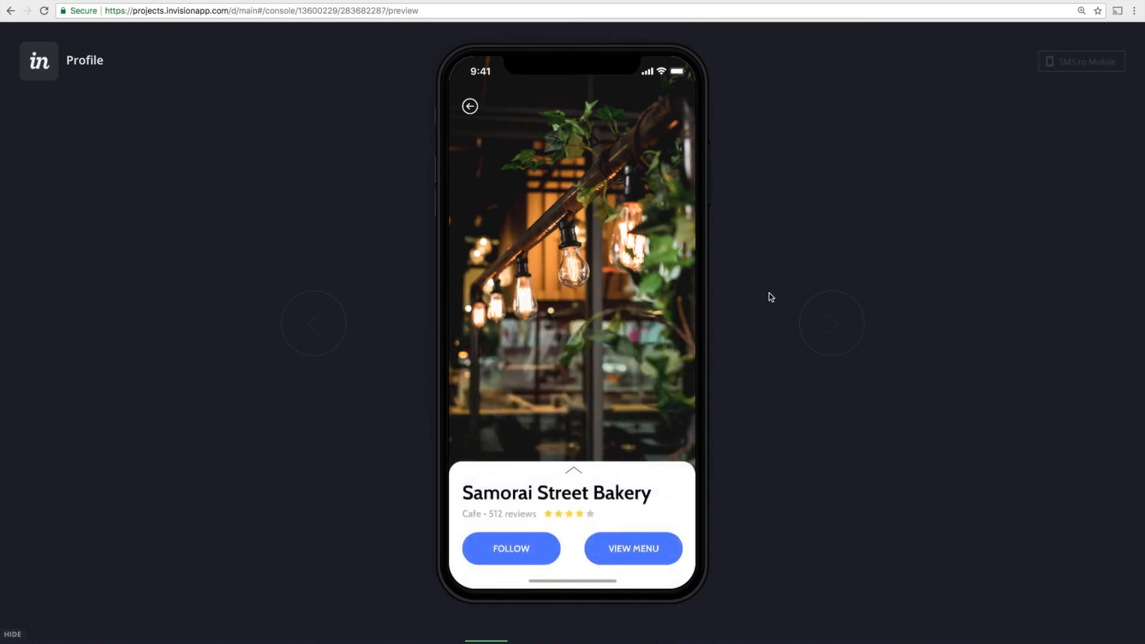